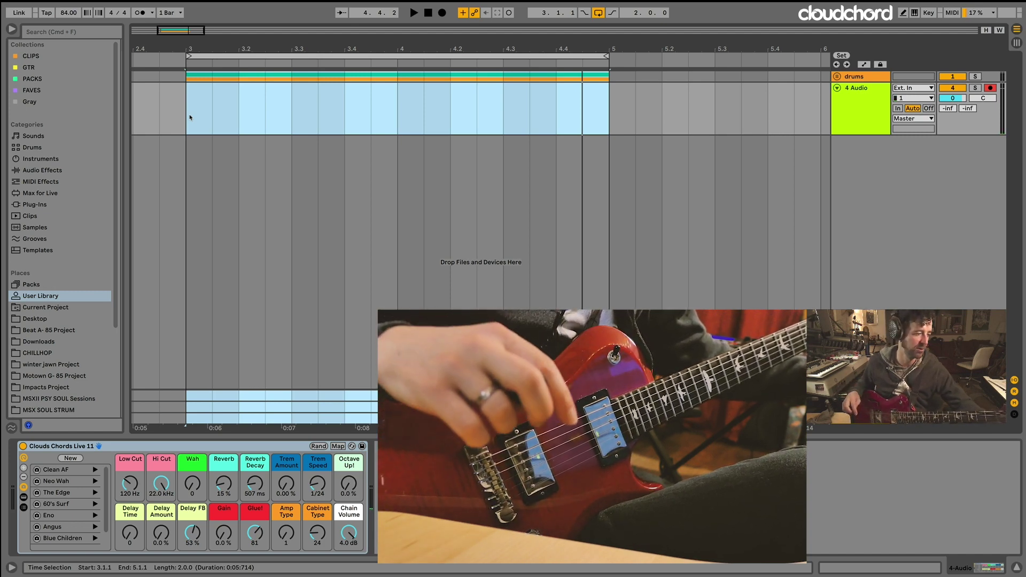
Record looped guitar takes on the 4 Audio track between bars 3 and 5, and show the track's take lanes
{"action": "key", "text": "F9"}
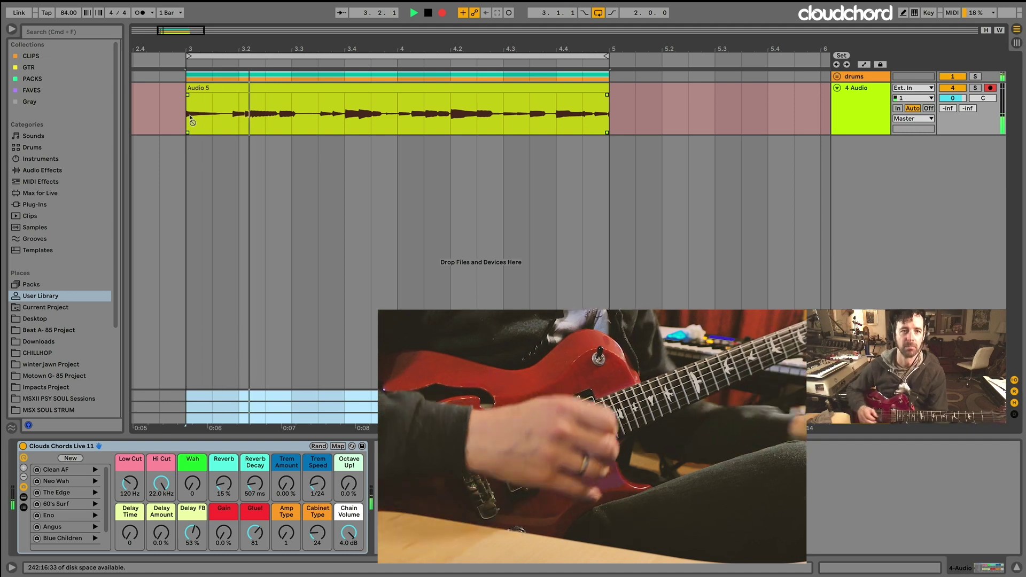
{"action": "key", "text": "space"}
{"action": "left_click", "coordinate": [870, 105]}
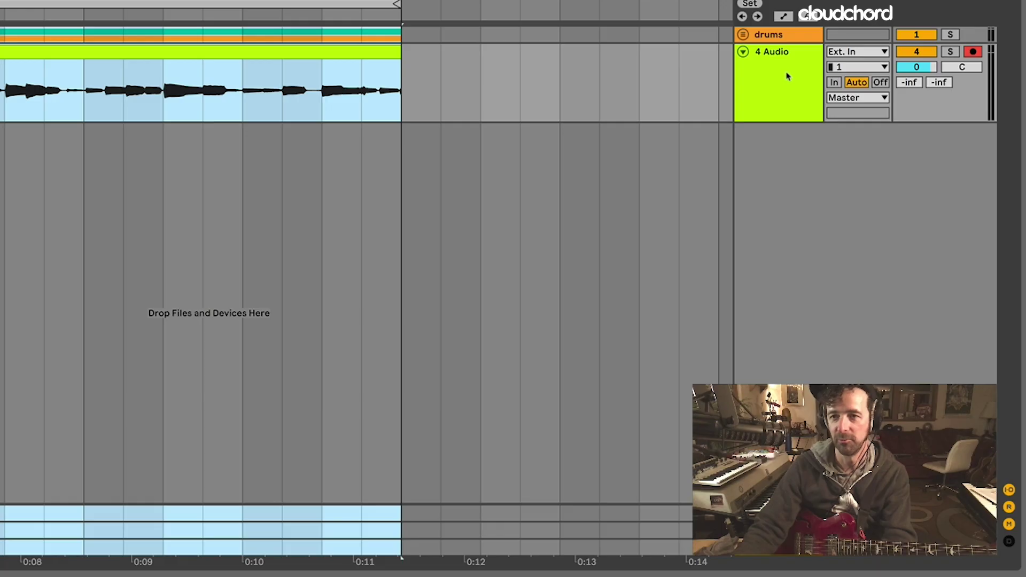
{"action": "left_click", "coordinate": [864, 103]}
{"action": "right_click", "coordinate": [864, 104]}
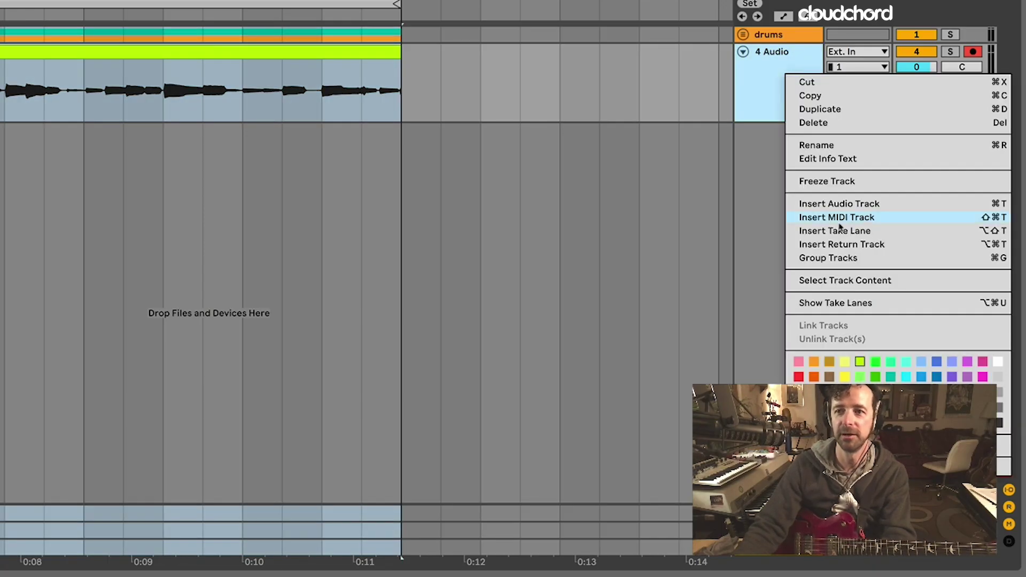
{"action": "left_click", "coordinate": [857, 303]}
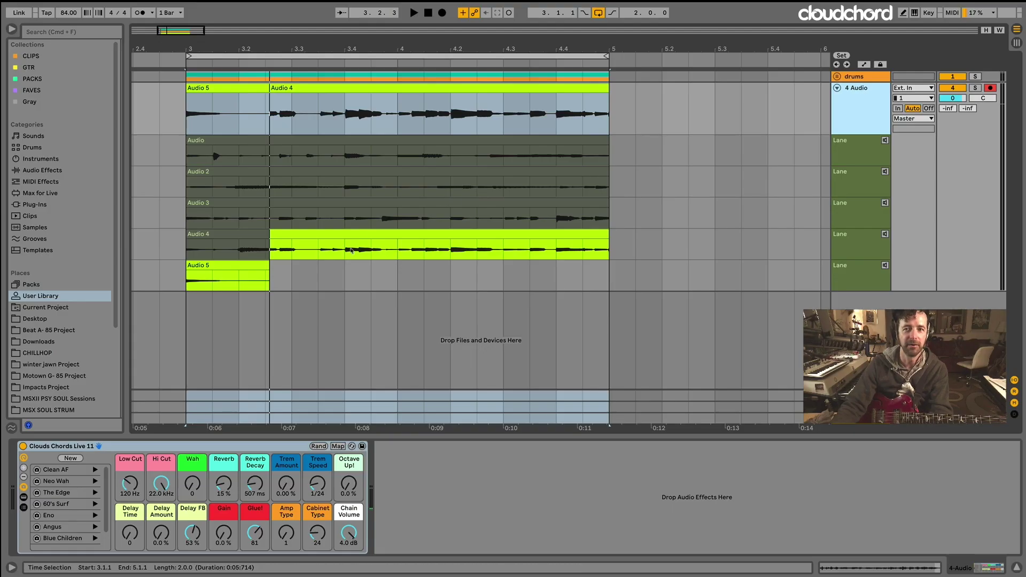
Delete the incomplete Audio 5 take lane and extend the Audio 4 clip in the main lane back to 3.1.1
{"action": "left_click", "coordinate": [849, 273]}
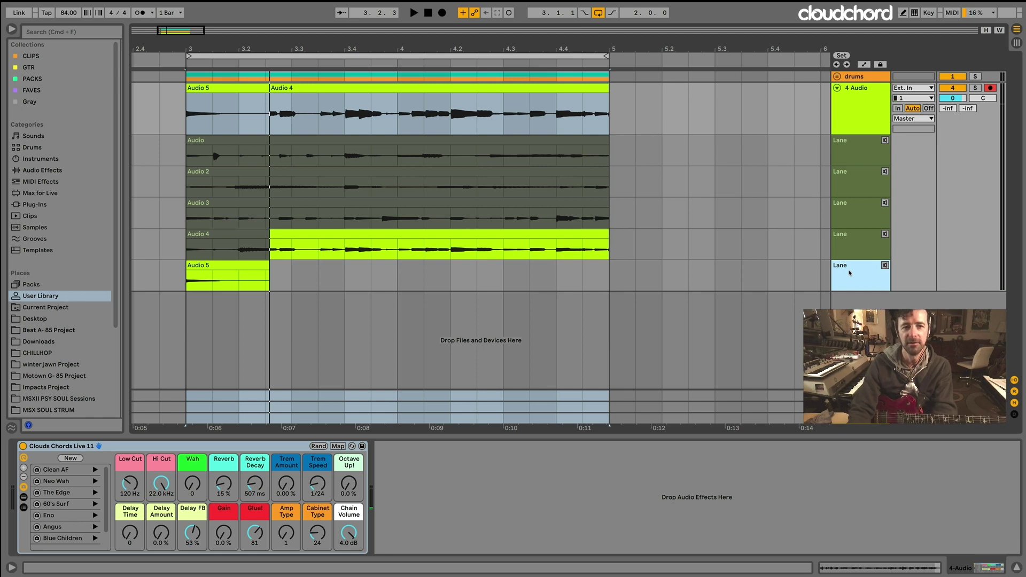
{"action": "key", "text": "Delete"}
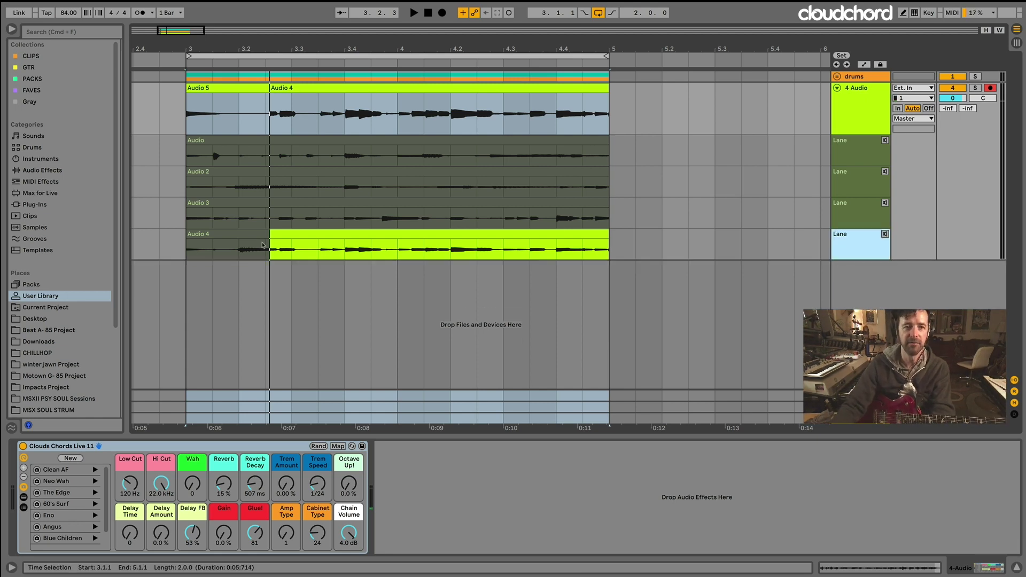
{"action": "left_click_drag", "start_coordinate": [269, 89], "coordinate": [191, 88]}
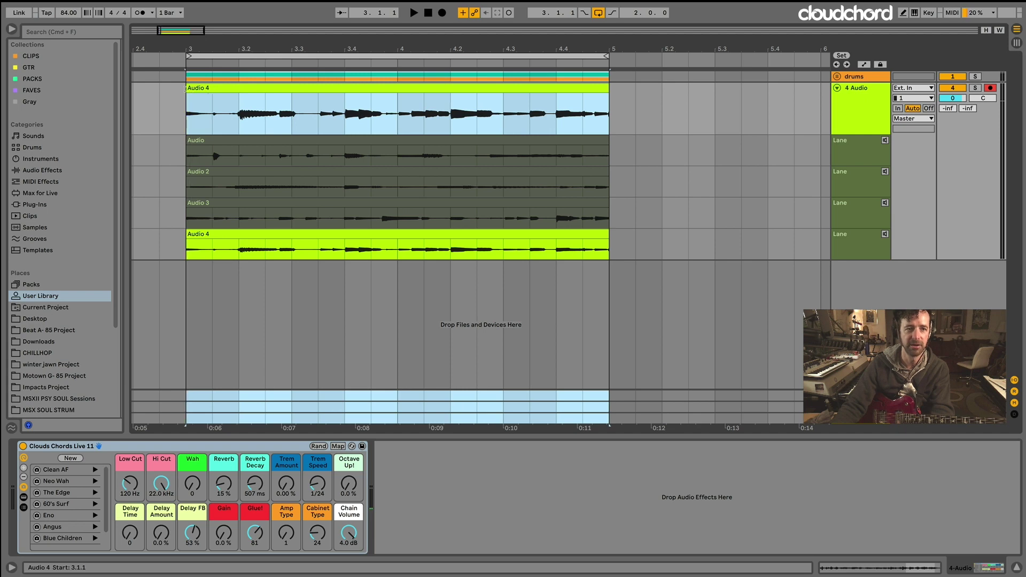
Play the loop from 3.1.1 and audition the four take lanes one after another
{"action": "left_click", "coordinate": [186, 162]}
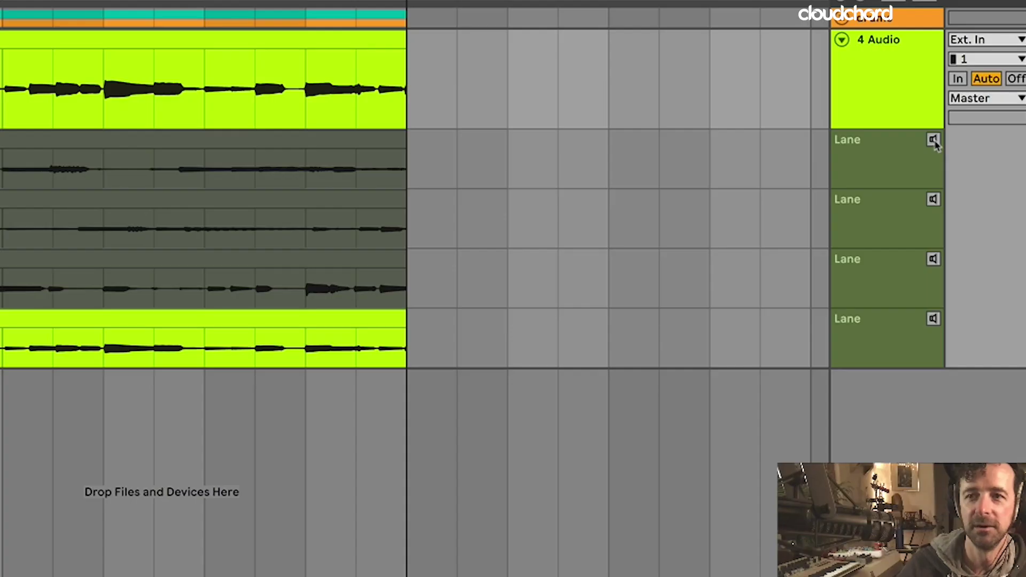
{"action": "left_click", "coordinate": [885, 141]}
{"action": "left_click", "coordinate": [885, 141]}
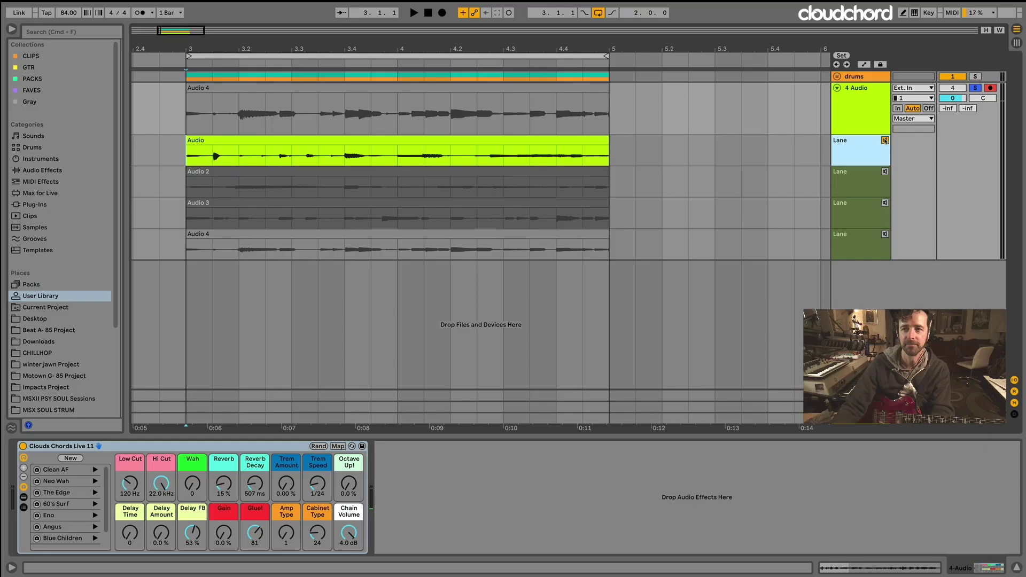
{"action": "key", "text": "space"}
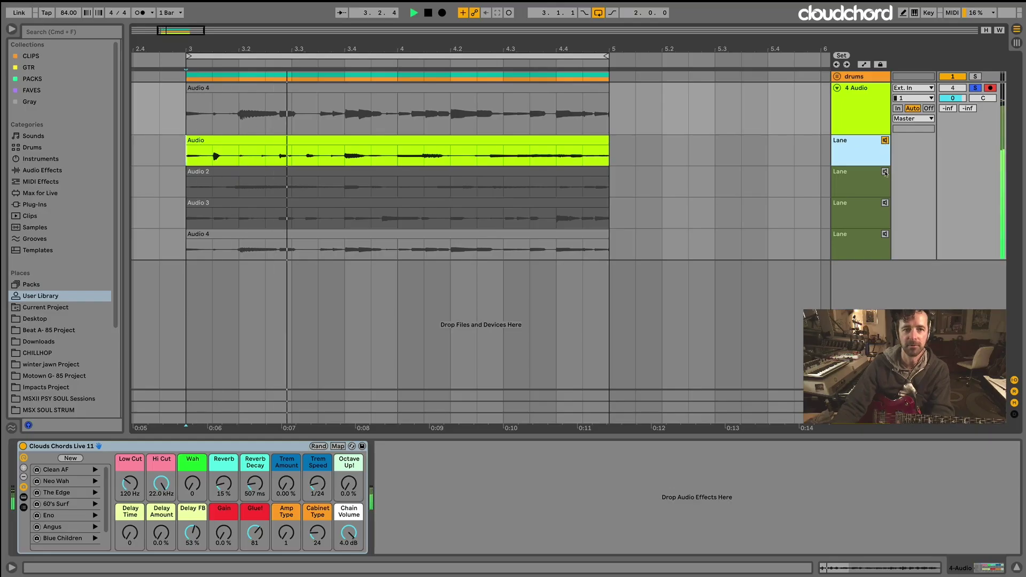
{"action": "left_click", "coordinate": [885, 172]}
{"action": "left_click", "coordinate": [885, 204]}
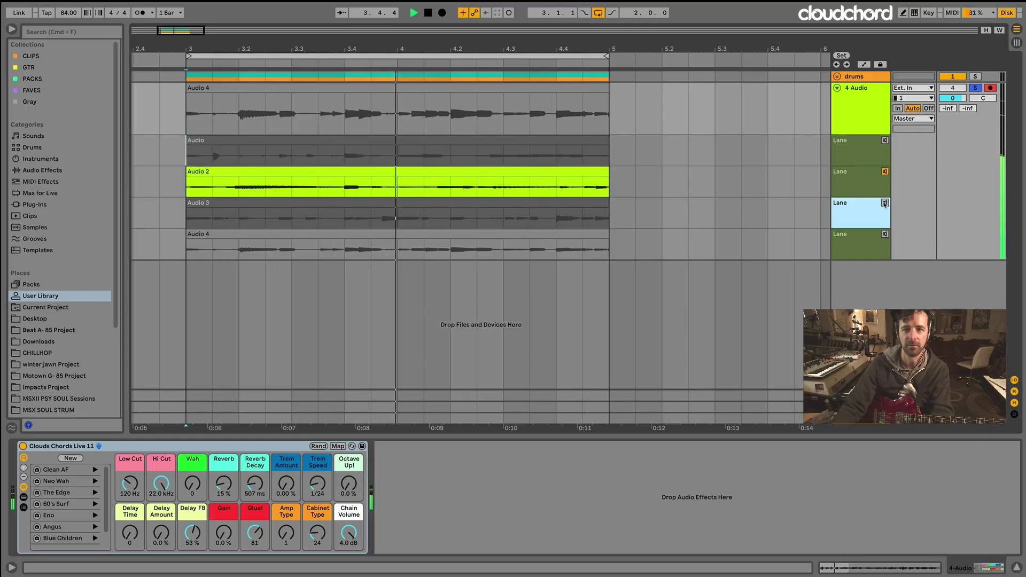
{"action": "left_click", "coordinate": [885, 234]}
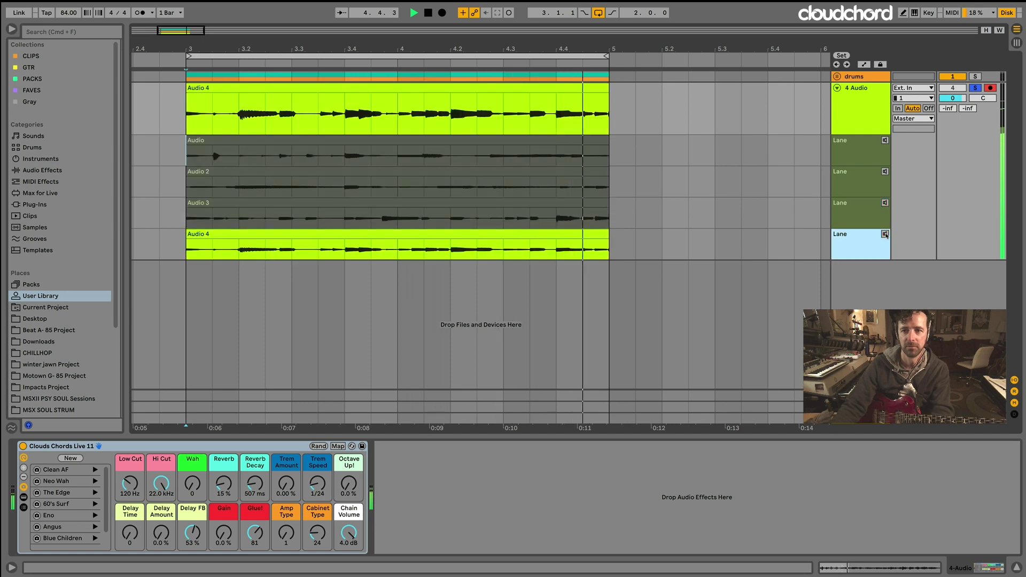
{"action": "key", "text": "space"}
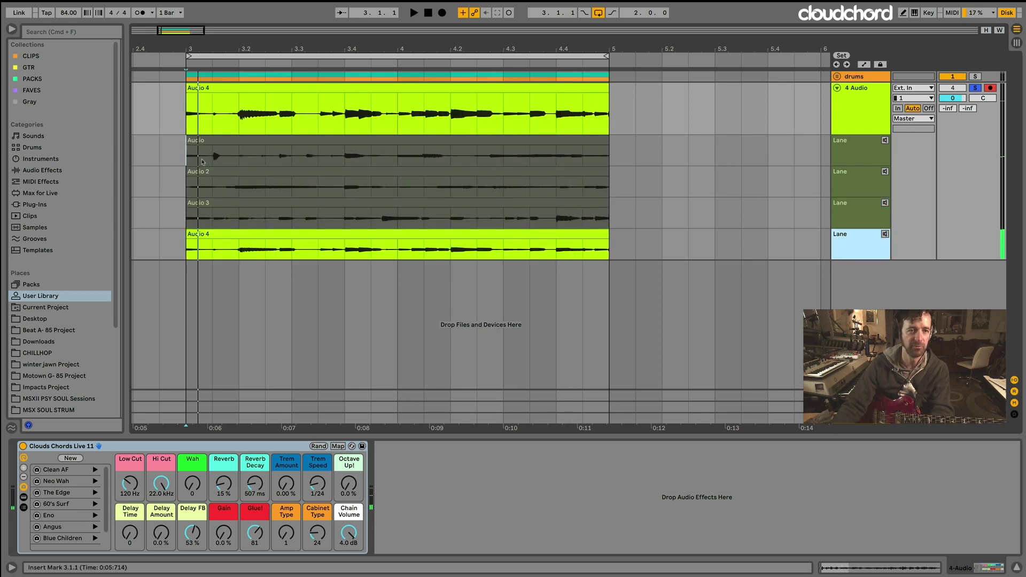
Listen to the full Audio 4 take in the main lane from 3.1.1
{"action": "left_click", "coordinate": [198, 159]}
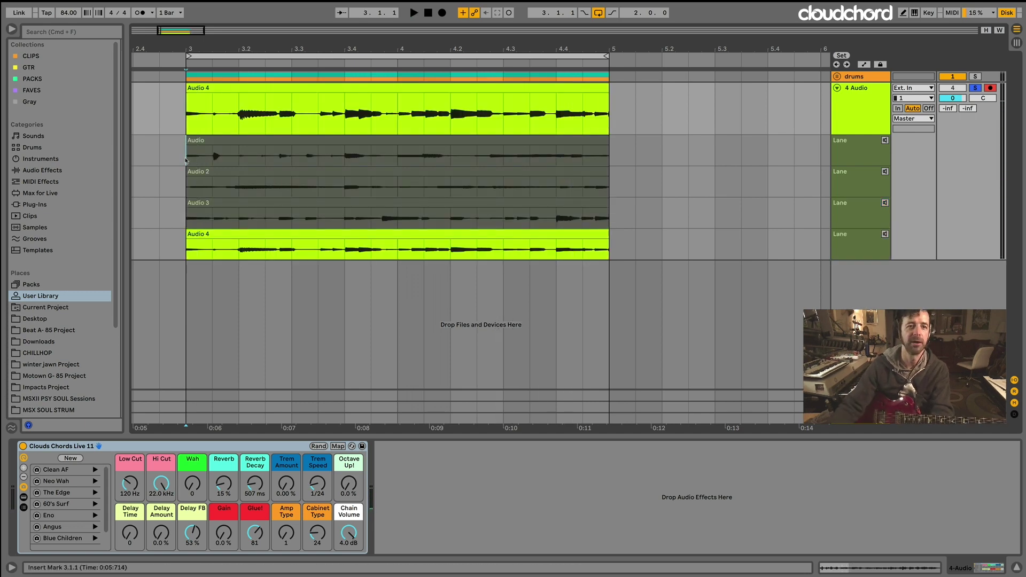
{"action": "right_click", "coordinate": [186, 161]}
{"action": "left_click", "coordinate": [182, 121]}
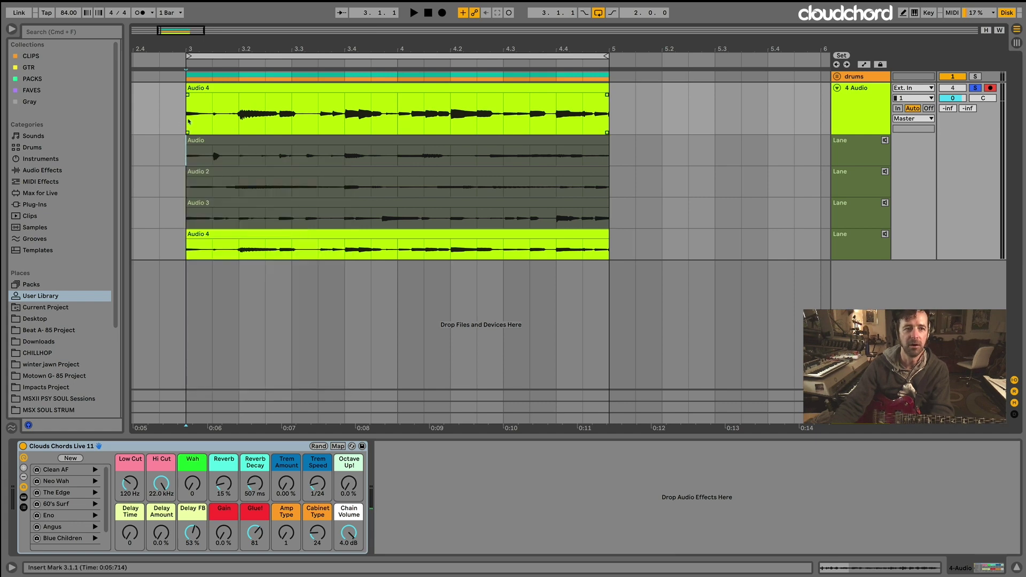
{"action": "scroll", "coordinate": [188, 117], "scroll_direction": "up", "scroll_amount": 5}
{"action": "scroll", "coordinate": [193, 116], "scroll_direction": "down", "scroll_amount": 4}
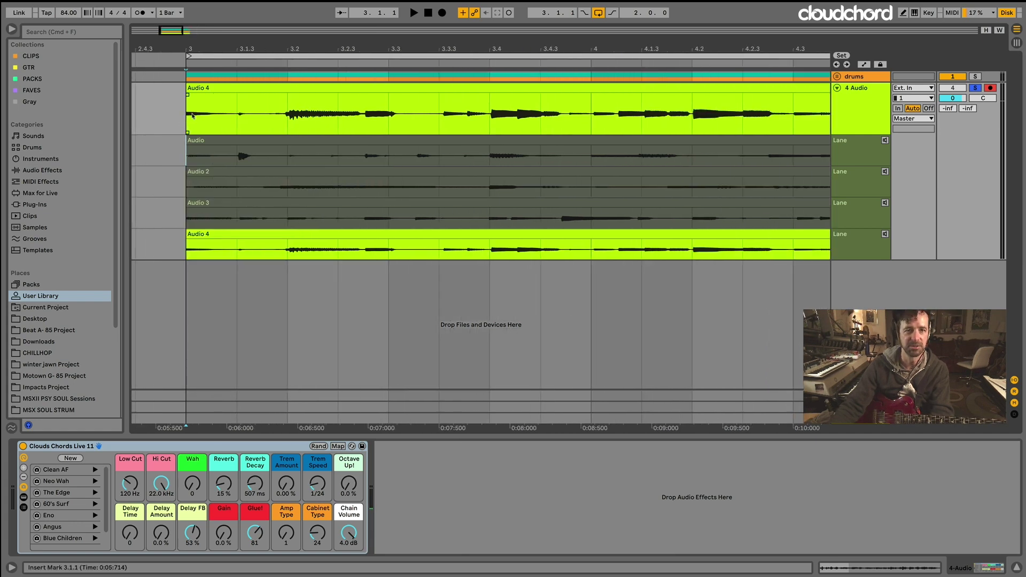
{"action": "key", "text": "space"}
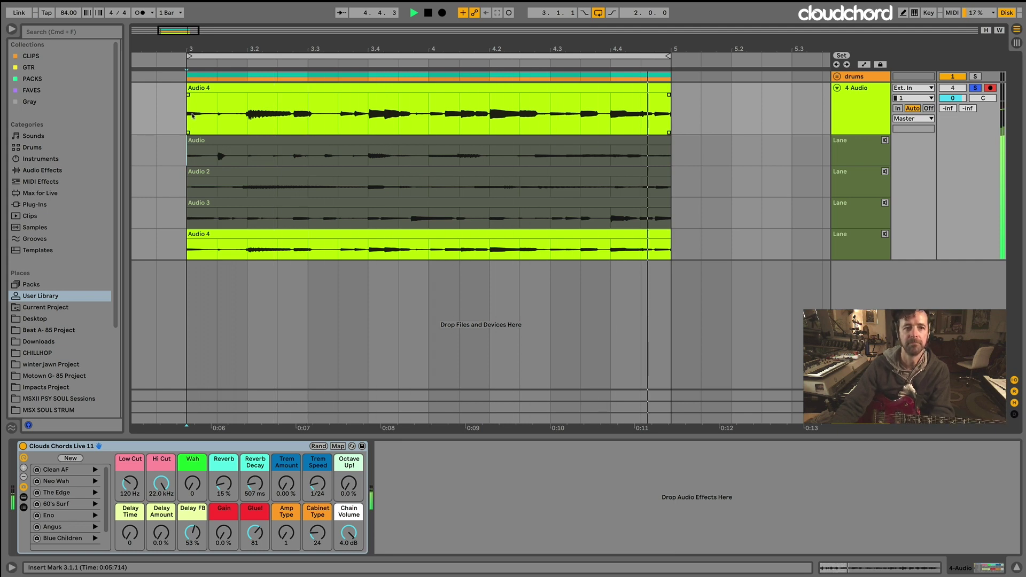
{"action": "key", "text": "space"}
Copy the first take's section from 3.1.1 to 3.2.1 into the main lane and play the comp from its start
{"action": "left_click_drag", "start_coordinate": [246, 156], "coordinate": [220, 155]}
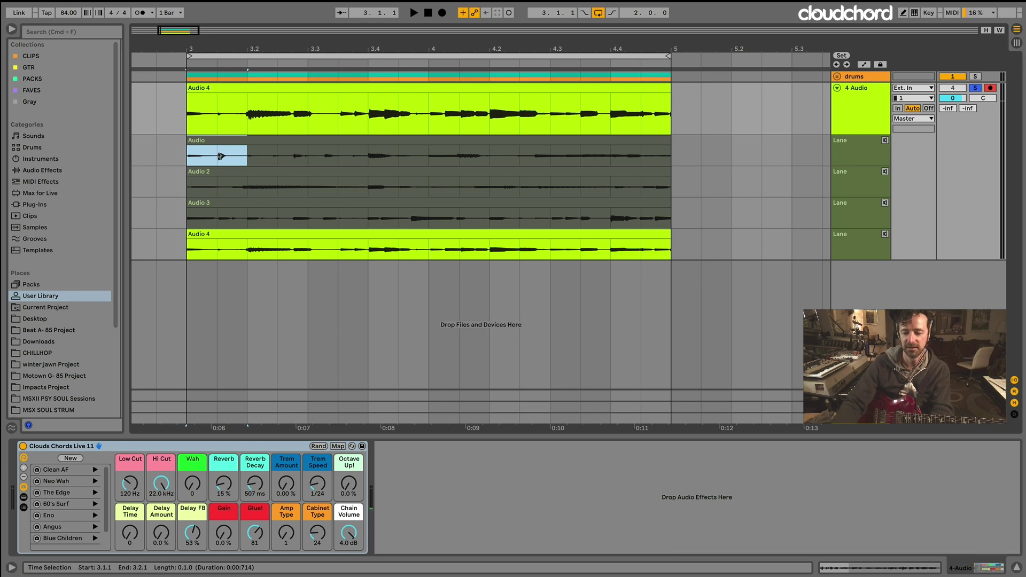
{"action": "key", "text": "Return"}
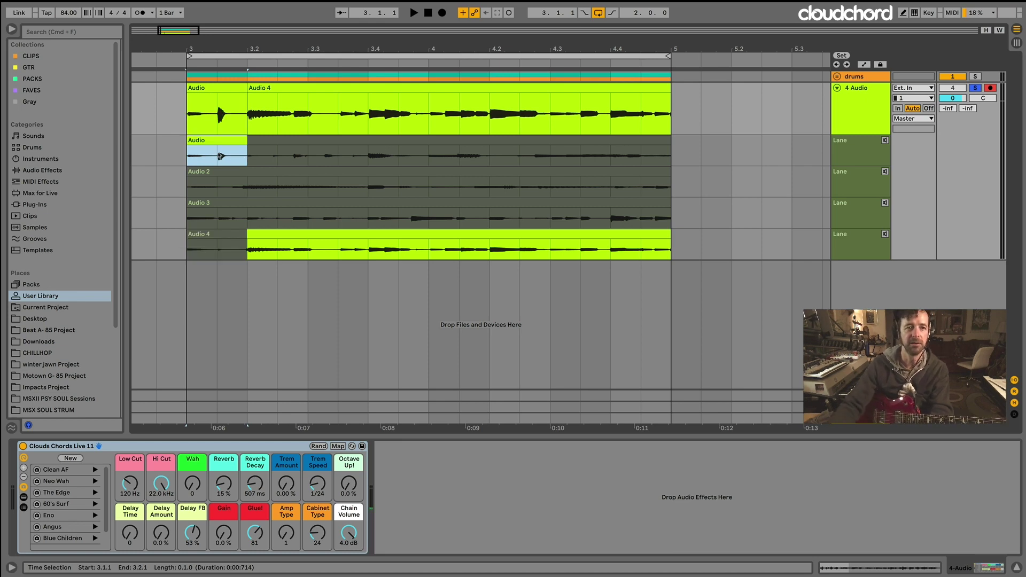
{"action": "left_click", "coordinate": [178, 126]}
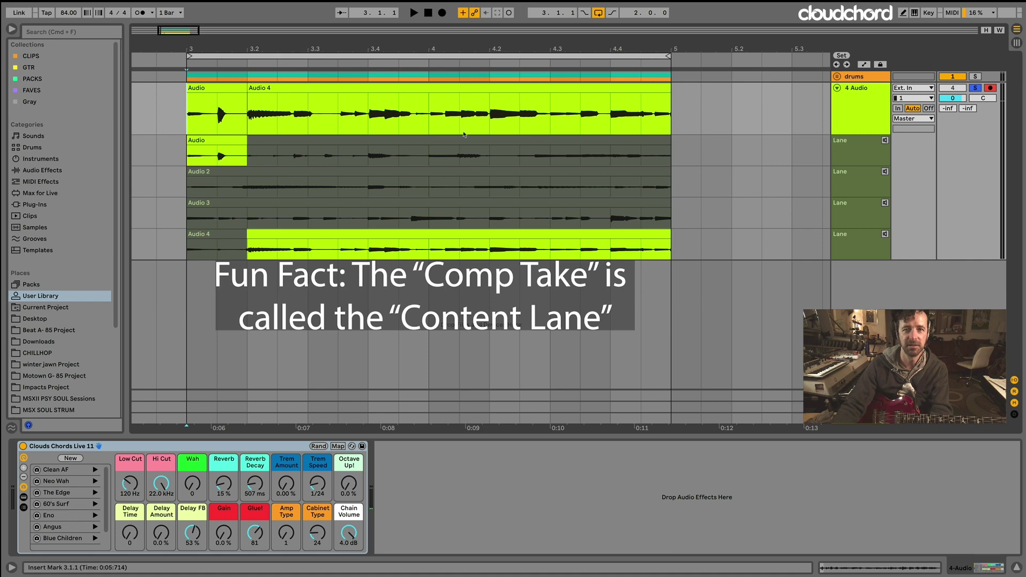
{"action": "key", "text": "space"}
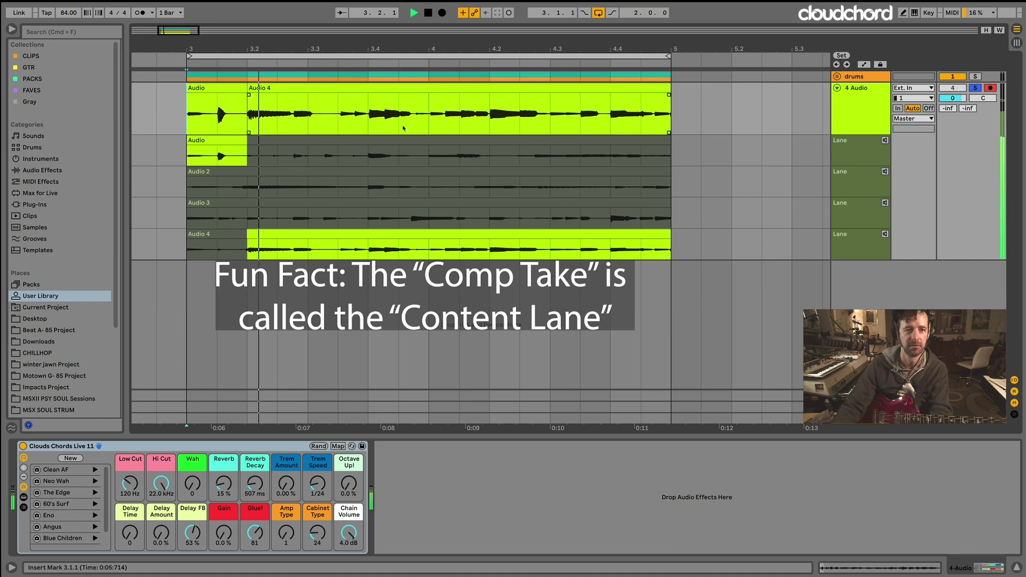
{"action": "key", "text": "space"}
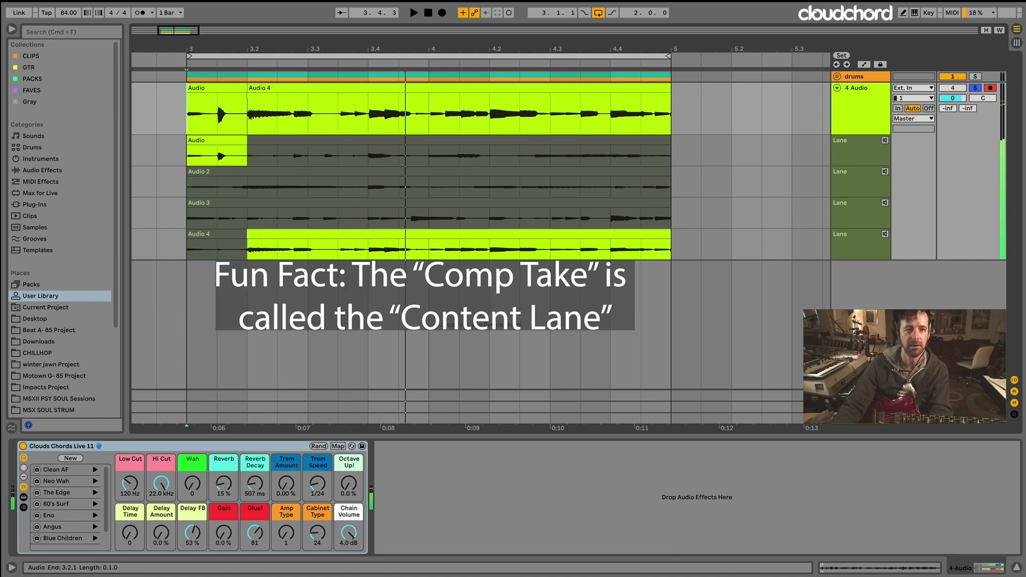
Extend the first take's clip in the main lane to 3.3.3 and play the comp
{"action": "left_click_drag", "start_coordinate": [245, 86], "coordinate": [337, 87]}
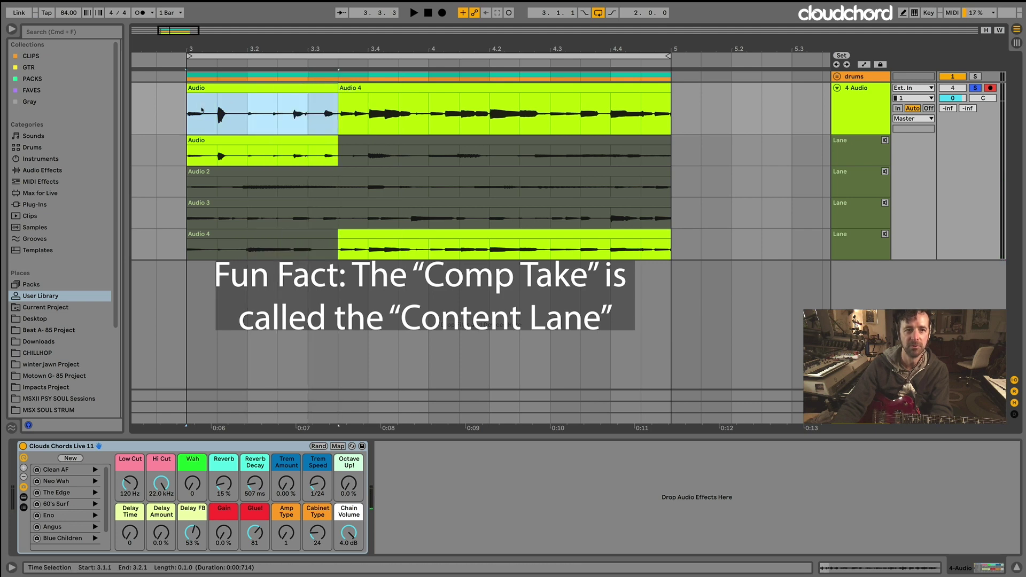
{"action": "key", "text": "space"}
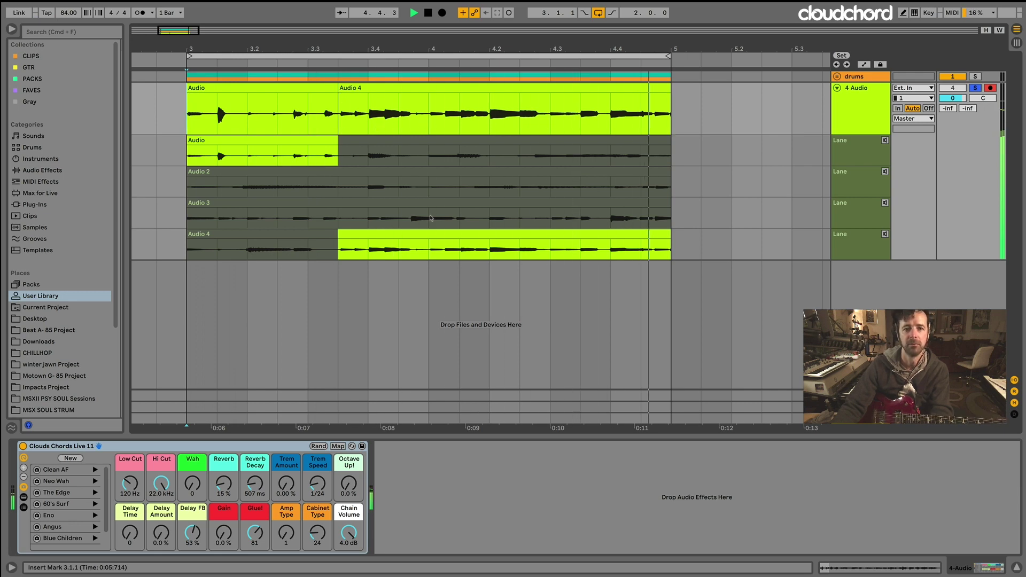
{"action": "key", "text": "space"}
Split the Audio 3 take from 3.4.3 to 4.2.1, copy that section into the main lane and play the comp
{"action": "left_click_drag", "start_coordinate": [402, 224], "coordinate": [484, 223]}
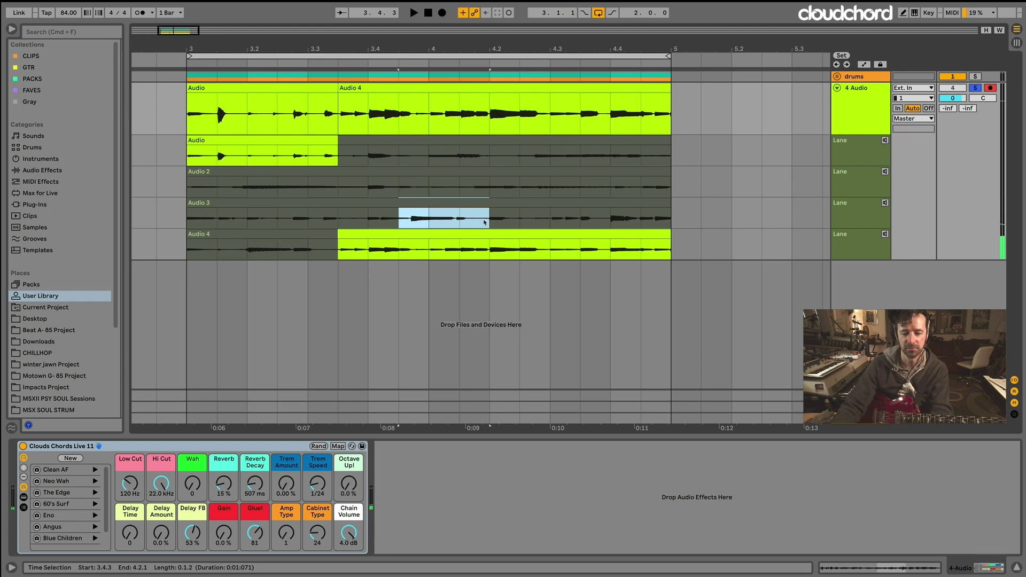
{"action": "key", "text": "super+e"}
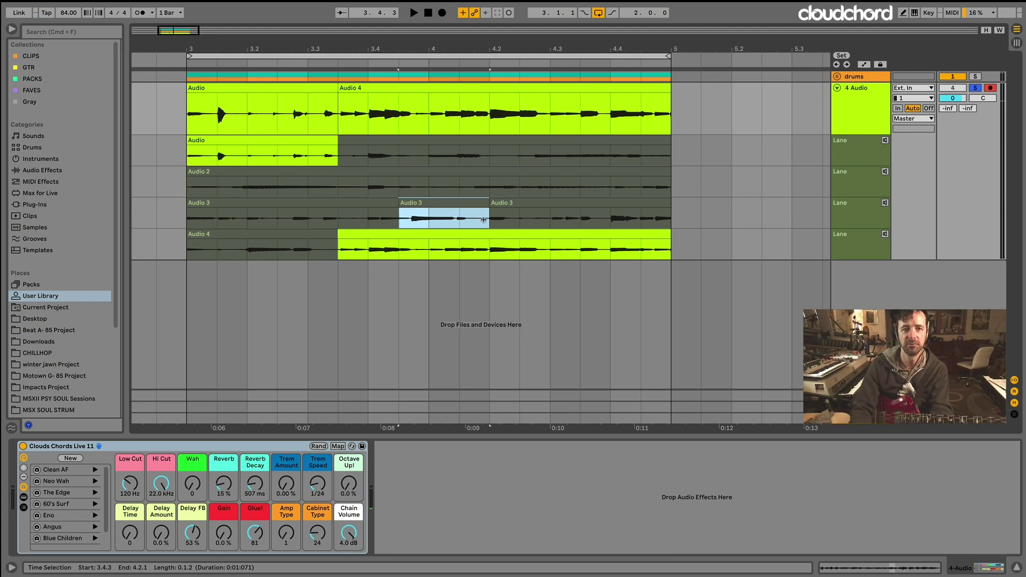
{"action": "key", "text": "Return"}
{"action": "left_click", "coordinate": [264, 90]}
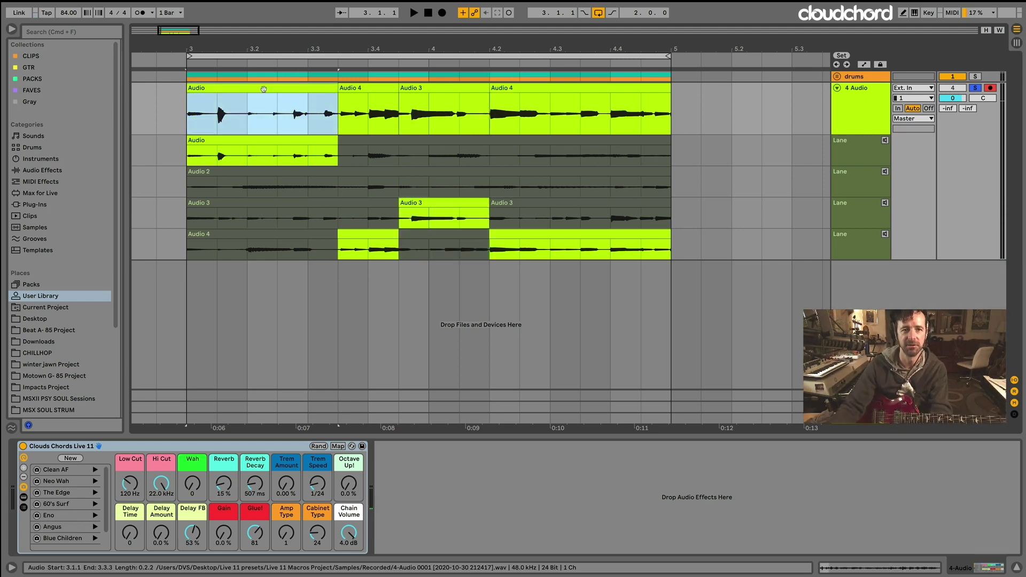
{"action": "key", "text": "space"}
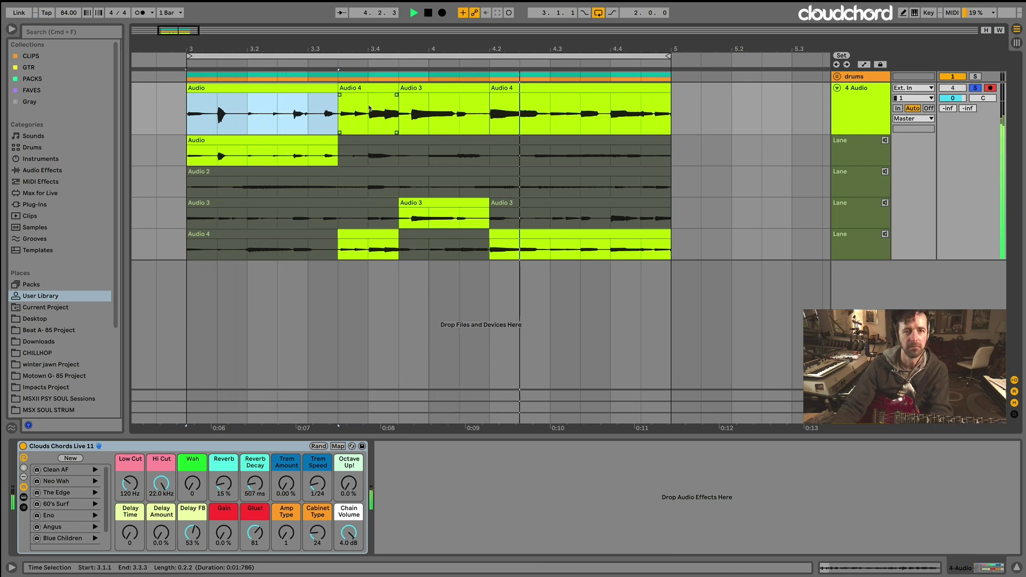
{"action": "key", "text": "space"}
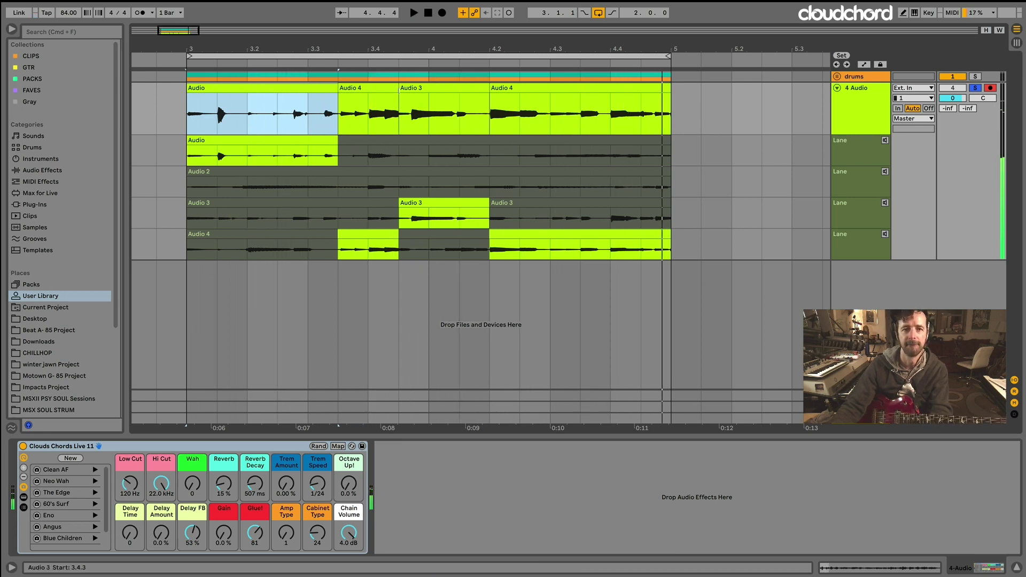
Extend the start of the main lane's Audio 3 clip back to 3.3.3 and play the comp
{"action": "left_click_drag", "start_coordinate": [399, 90], "coordinate": [338, 90]}
{"action": "key", "text": "space"}
{"action": "left_click", "coordinate": [310, 86]}
{"action": "key", "text": "space"}
{"action": "key", "text": "space"}
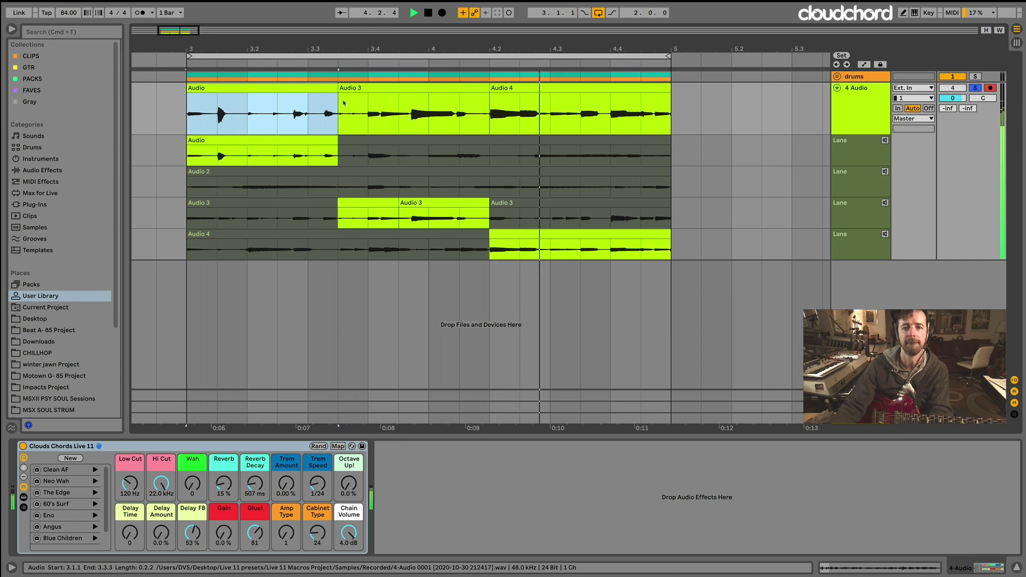
{"action": "key", "text": "space"}
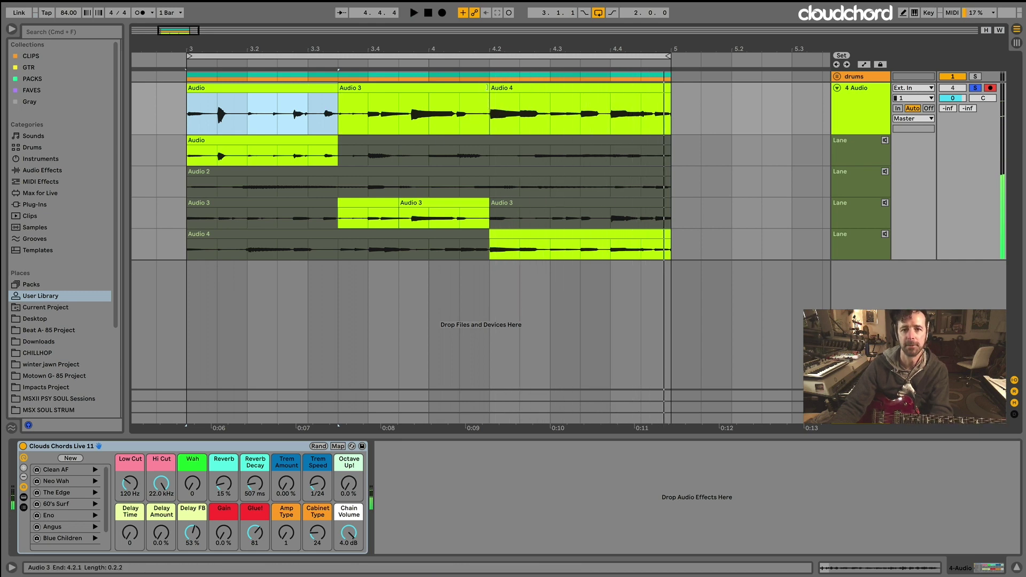
Copy the Audio 2 take's section from 4.1.3 to 4.3.1 into the main lane and play the comp from 3.3.3
{"action": "left_click_drag", "start_coordinate": [474, 186], "coordinate": [539, 186]}
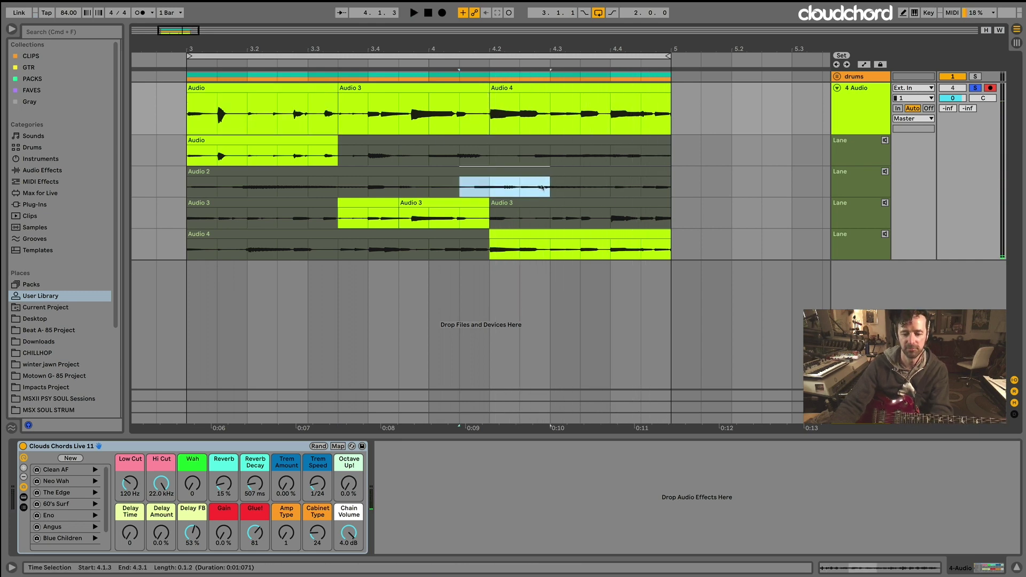
{"action": "key", "text": "Return"}
{"action": "right_click", "coordinate": [340, 119]}
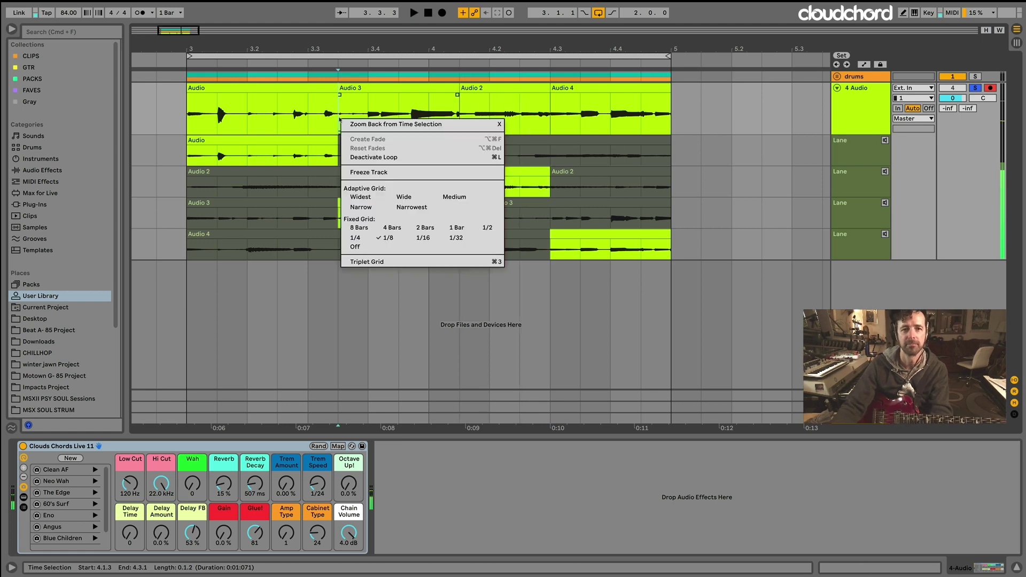
{"action": "left_click", "coordinate": [337, 115]}
{"action": "key", "text": "space"}
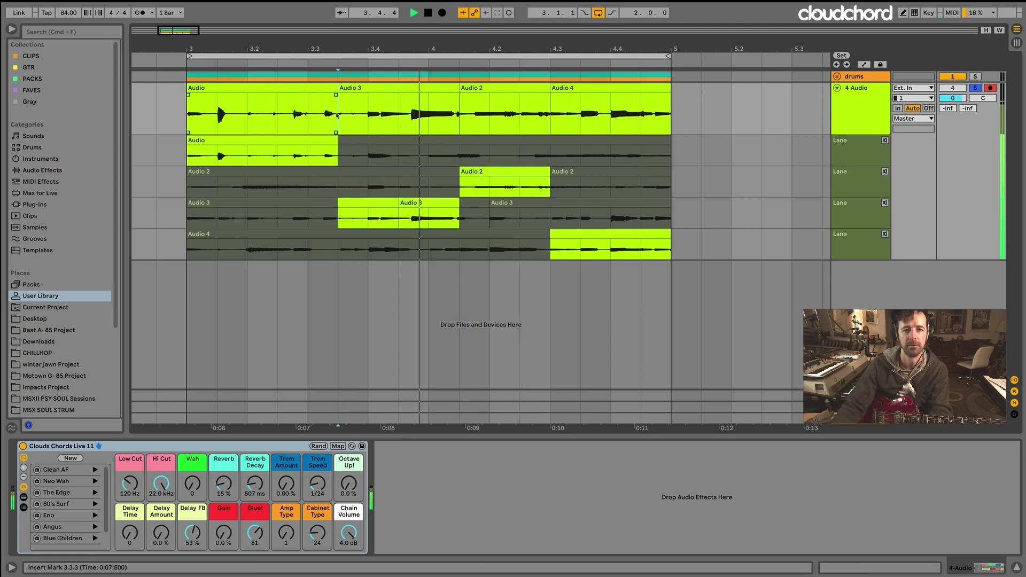
Turn off the fixed grid and extend the end of the main lane's Audio 3 clip to about 4.3.1
{"action": "right_click", "coordinate": [421, 324]}
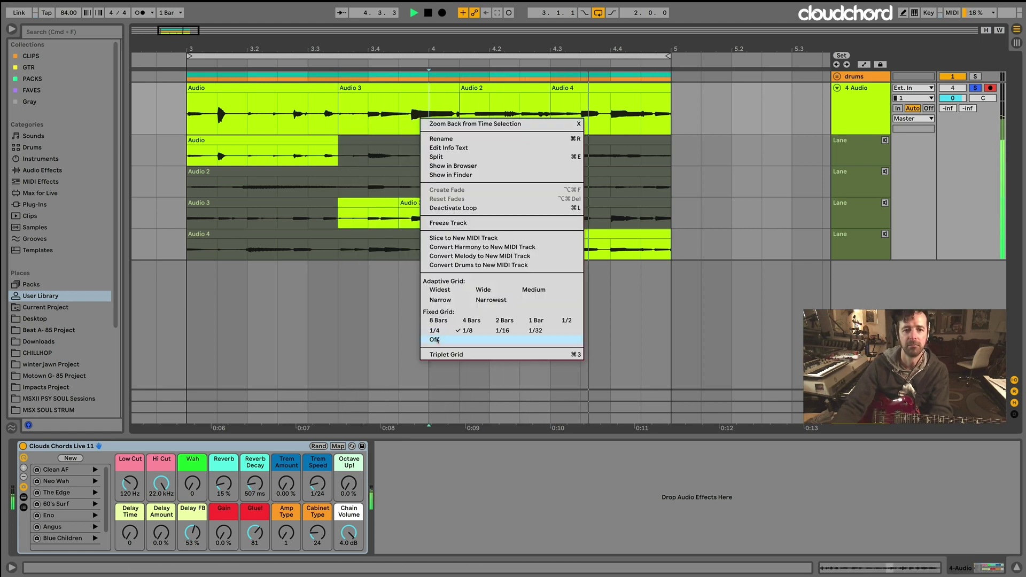
{"action": "left_click", "coordinate": [436, 340]}
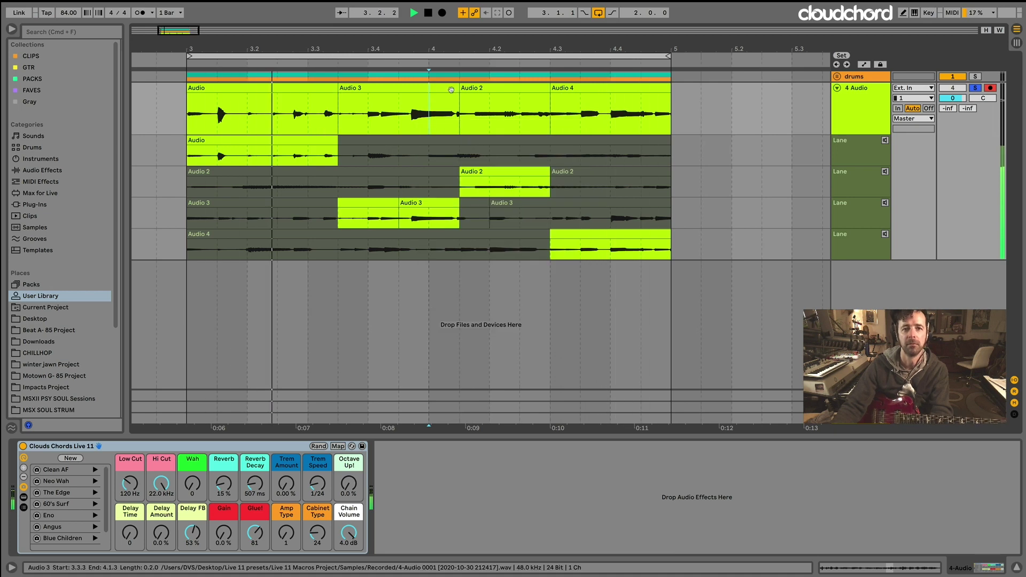
{"action": "left_click_drag", "start_coordinate": [458, 90], "coordinate": [551, 90]}
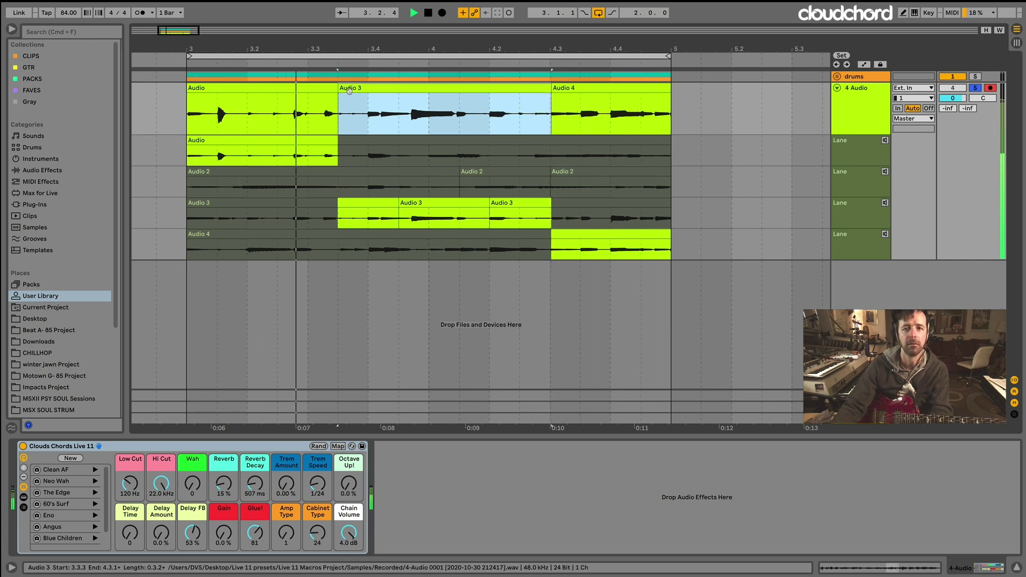
Add a short fade-out at the end of the main lane's Audio 4 clip and crossfades at both edges of its Audio 3 clip
{"action": "left_click_drag", "start_coordinate": [668, 95], "coordinate": [665, 96]}
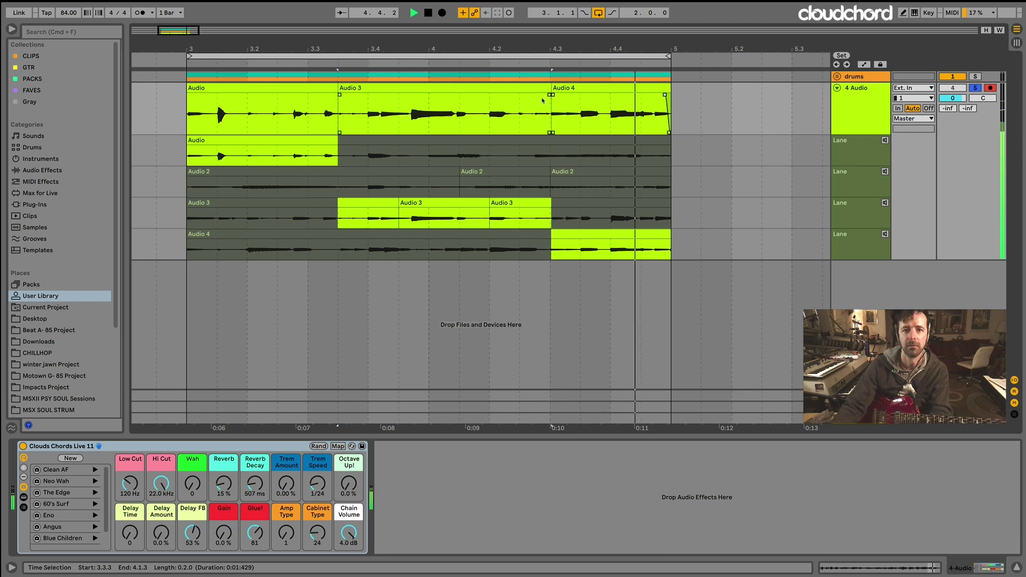
{"action": "left_click_drag", "start_coordinate": [551, 94], "coordinate": [557, 95]}
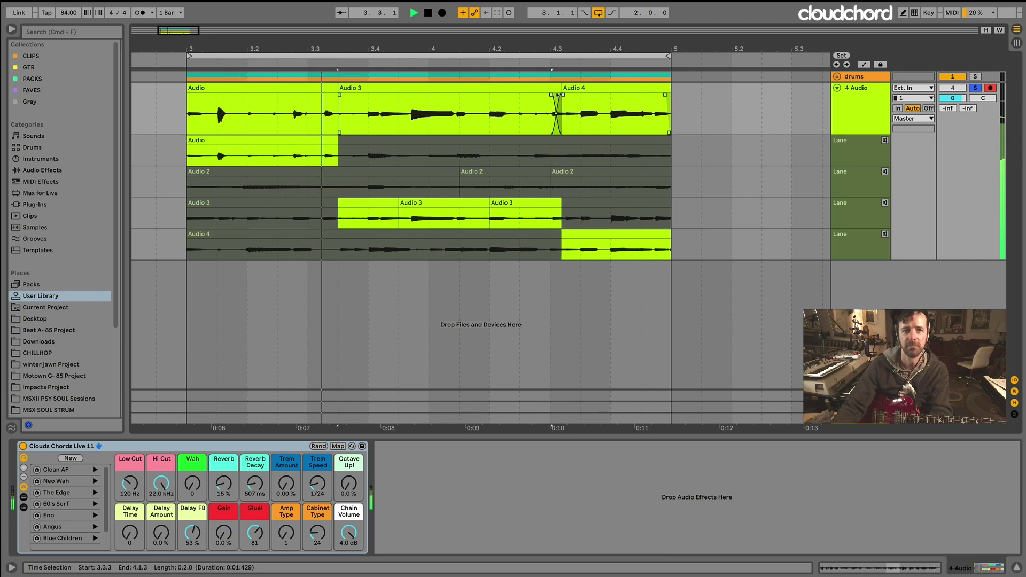
{"action": "left_click_drag", "start_coordinate": [337, 94], "coordinate": [347, 96]}
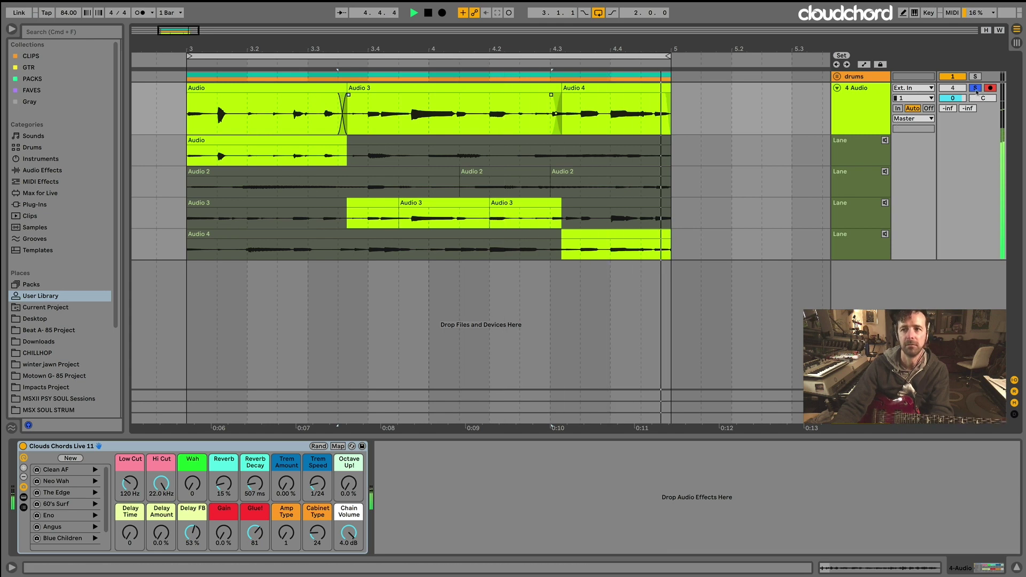
Turn off solo on the 4 Audio track and play the looped comp with the drums from 3.1.1
{"action": "left_click", "coordinate": [976, 88]}
{"action": "key", "text": "space"}
{"action": "left_click", "coordinate": [435, 56]}
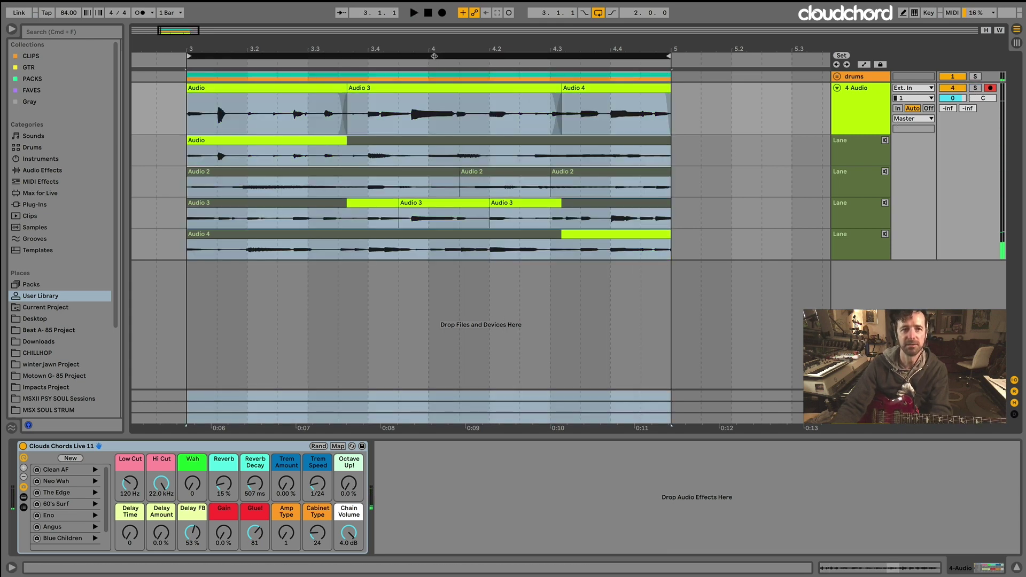
{"action": "key", "text": "space"}
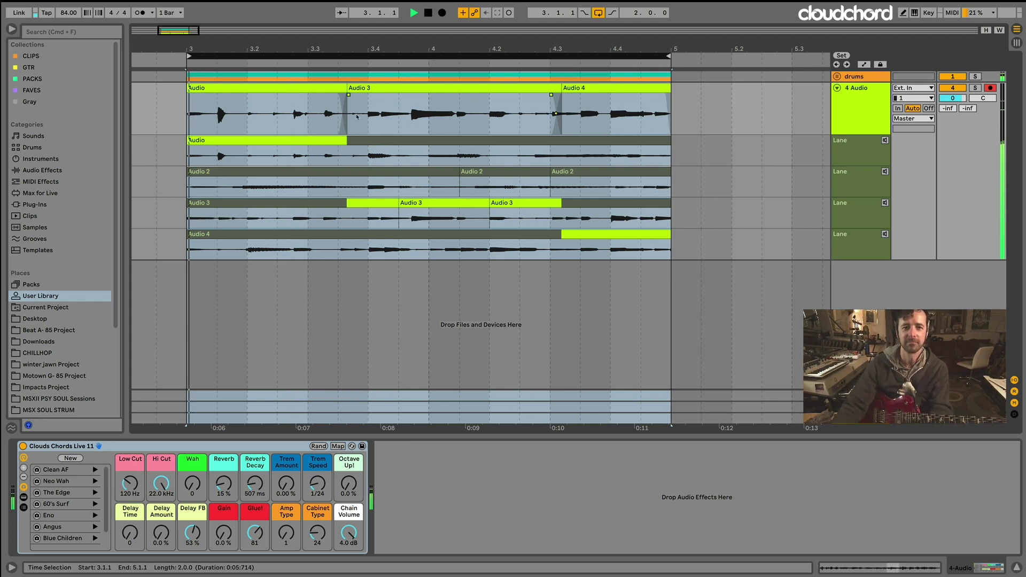
{"action": "key", "text": "space"}
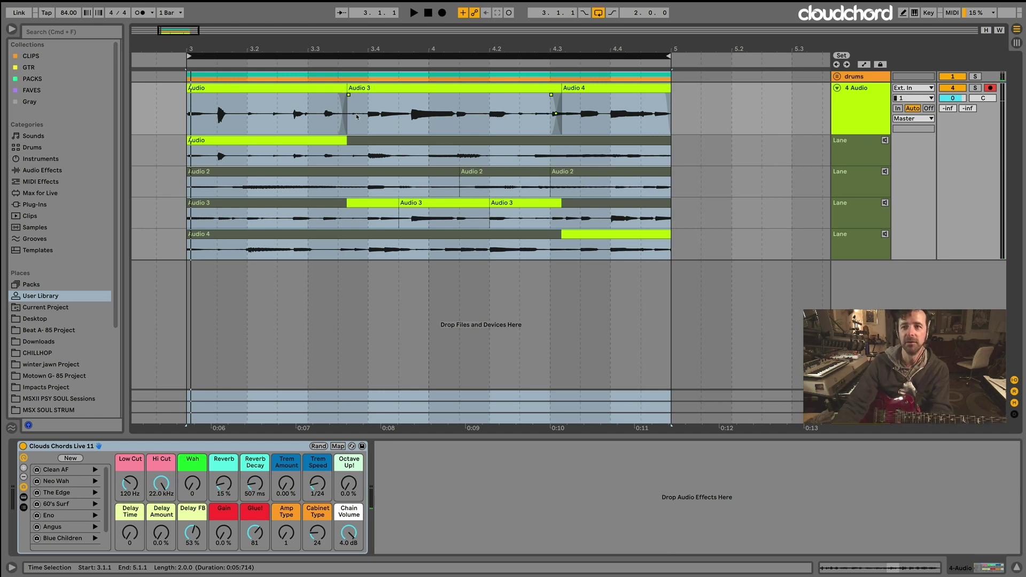
{"action": "left_click", "coordinate": [868, 109]}
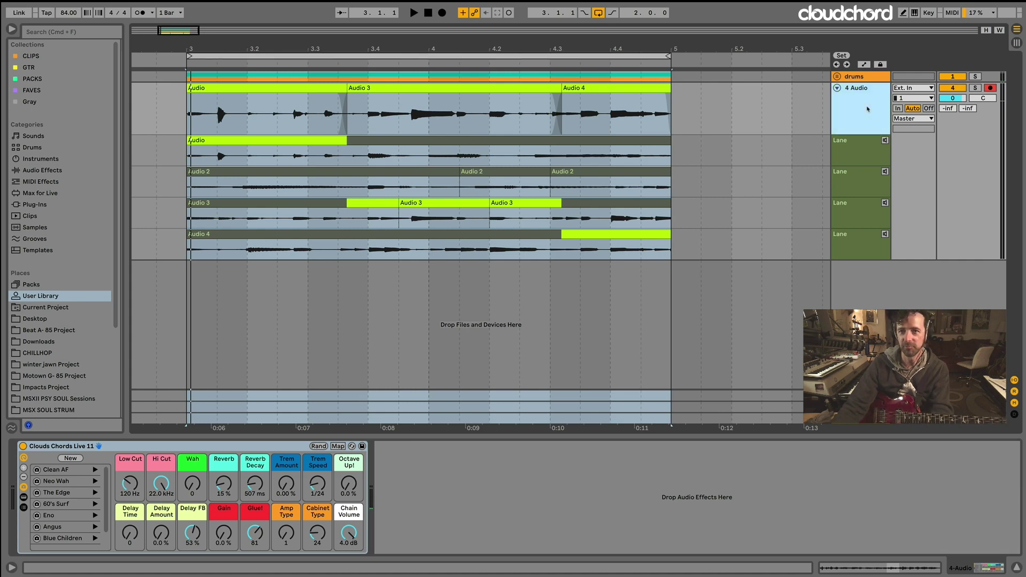
{"action": "right_click", "coordinate": [868, 109]}
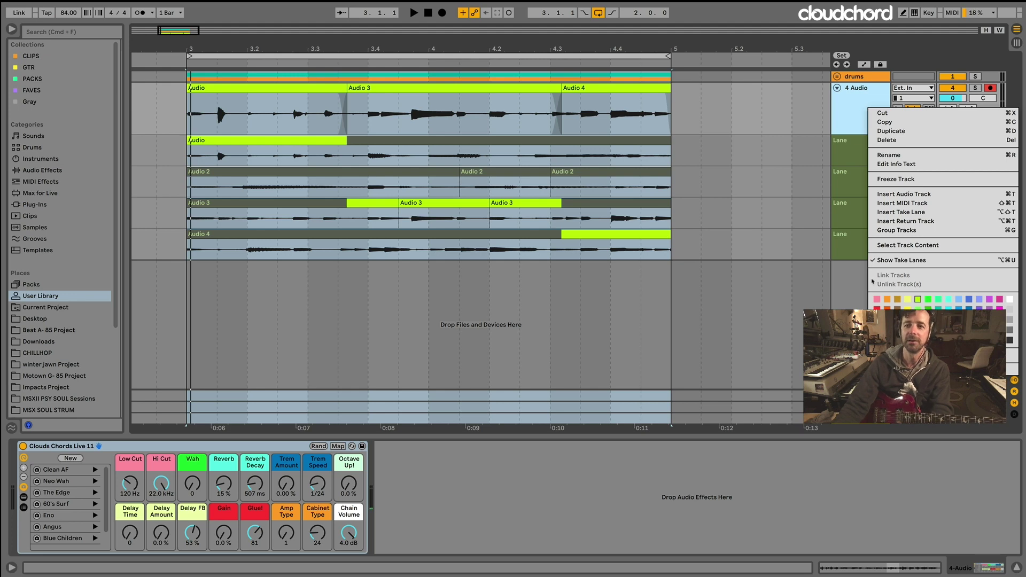
{"action": "left_click", "coordinate": [724, 179]}
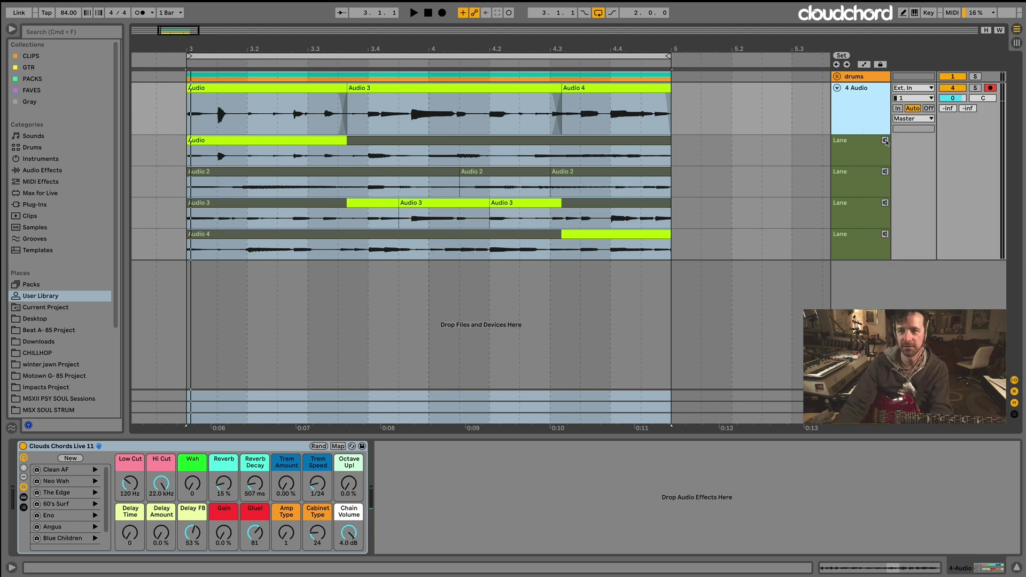
Try copying the first take's section from about 4.2.1 to 4.3.1 into the main lane, and undo it
{"action": "left_click", "coordinate": [492, 157]}
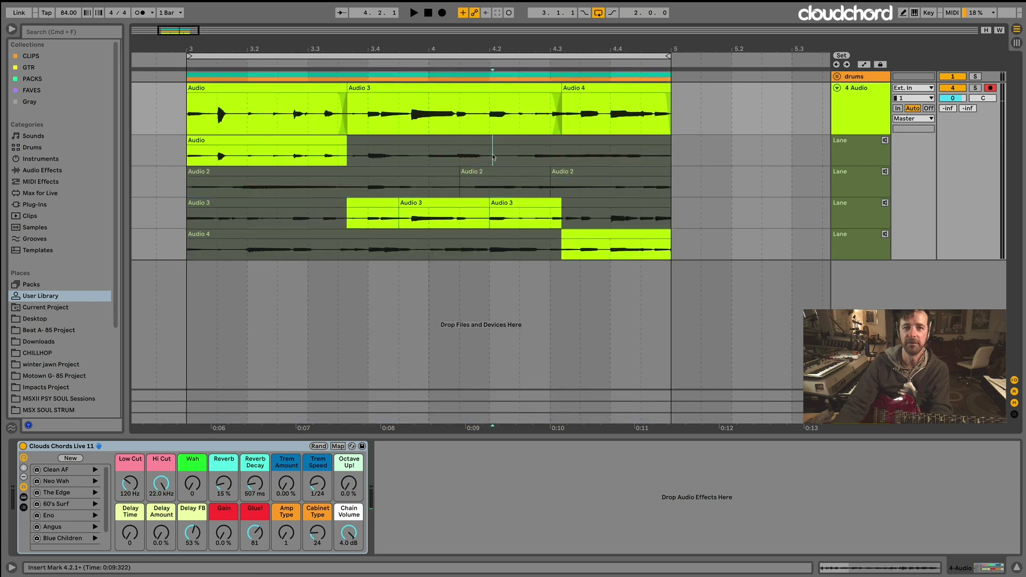
{"action": "left_click_drag", "start_coordinate": [493, 156], "coordinate": [549, 158]}
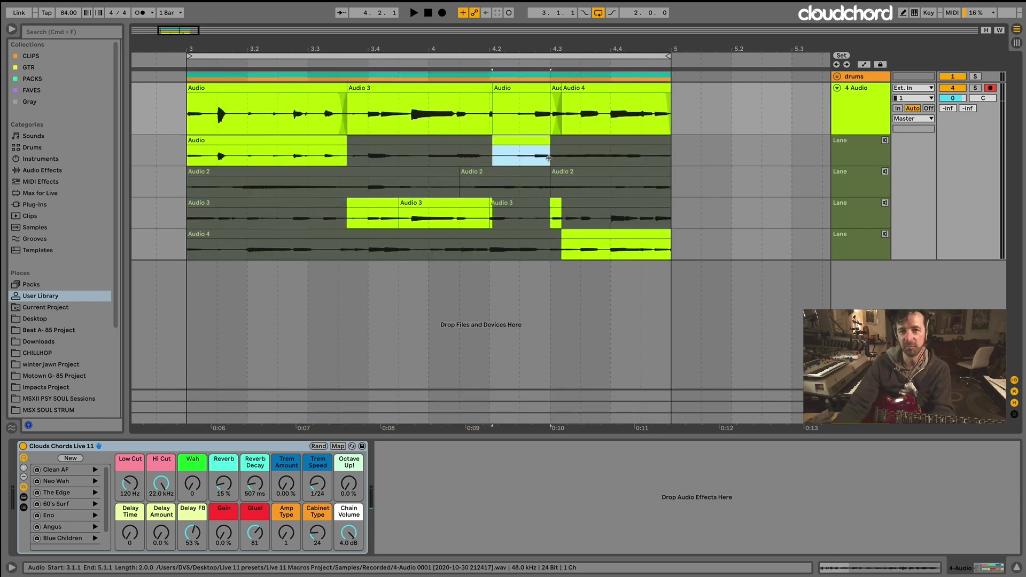
{"action": "key", "text": "super+z"}
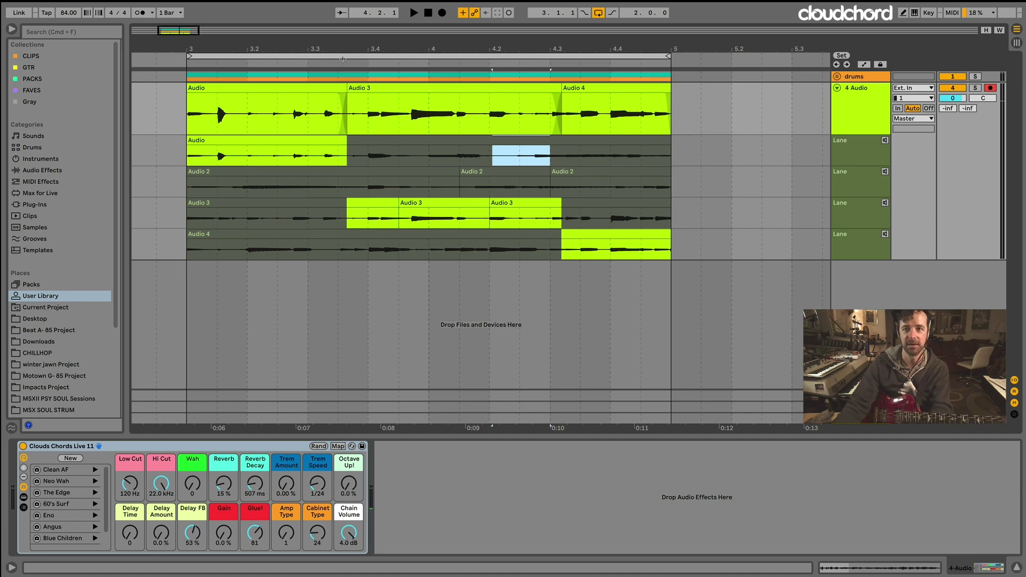
Switch the first take lane's audition mode on and back off
{"action": "left_click", "coordinate": [877, 151]}
{"action": "left_click", "coordinate": [885, 141]}
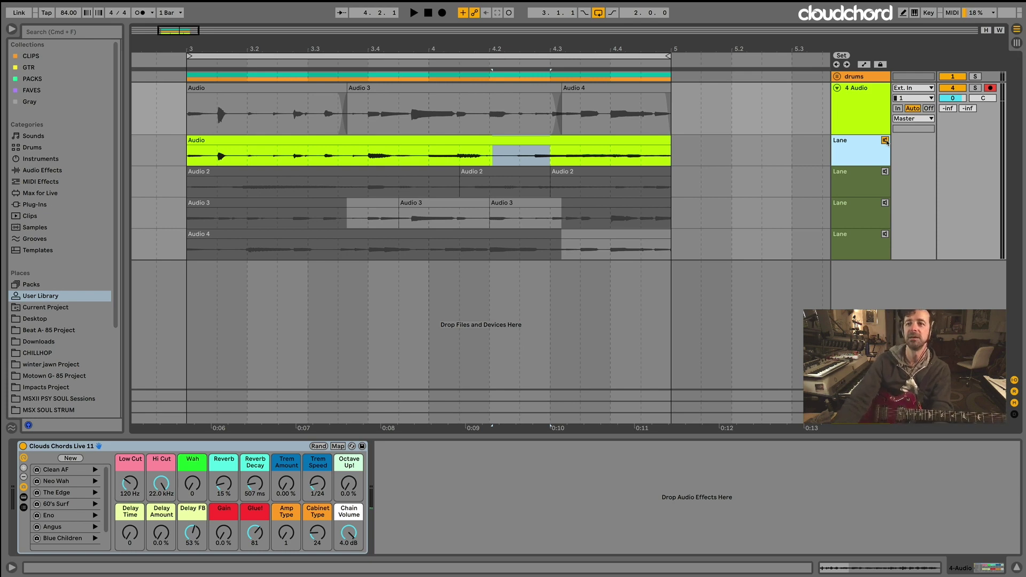
{"action": "left_click", "coordinate": [885, 141]}
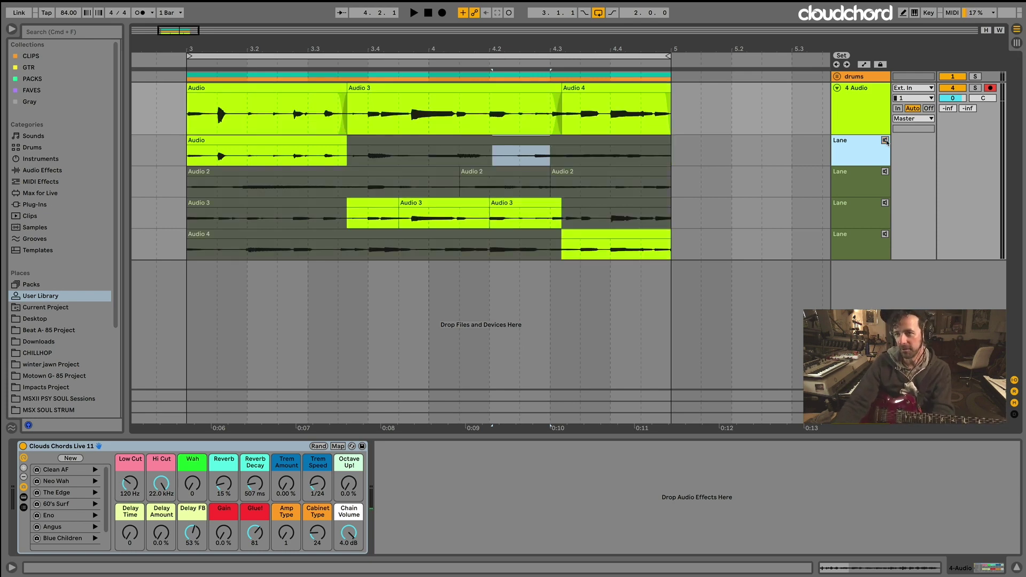
Select the loop range from 3.1.1 to 5.1.1 and play the finished comp through with the drums
{"action": "left_click", "coordinate": [405, 55]}
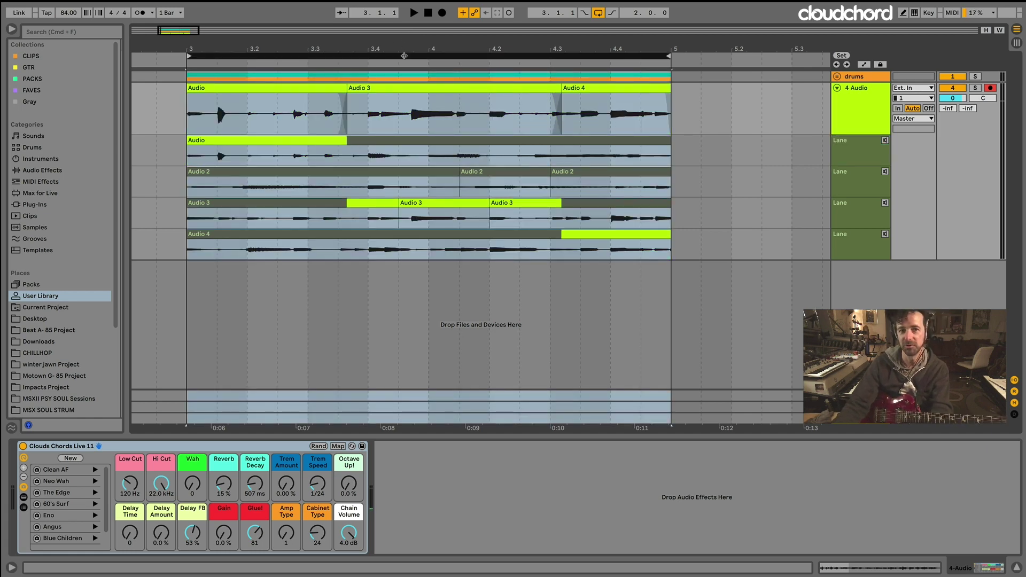
{"action": "key", "text": "space"}
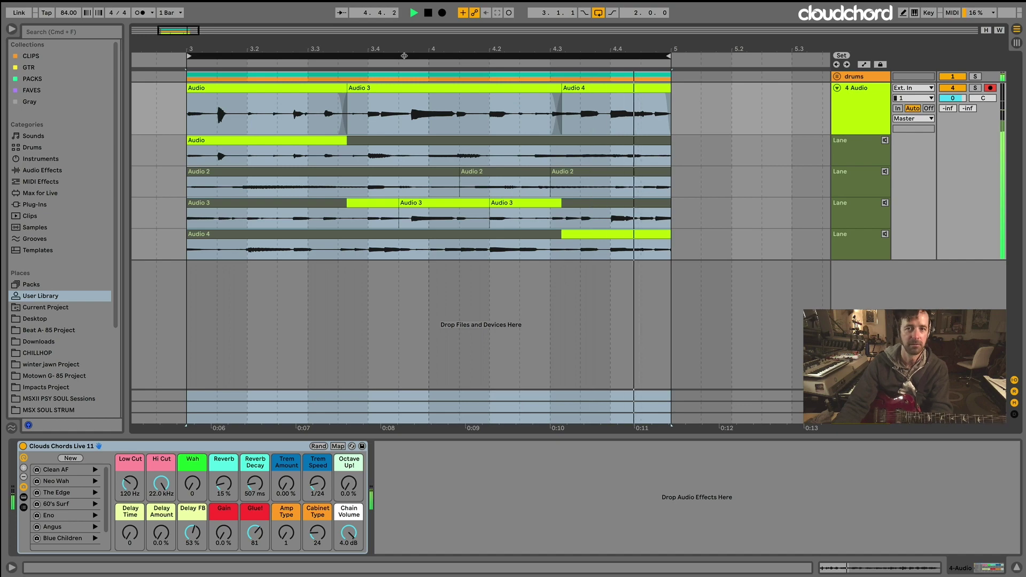
{"action": "key", "text": "space"}
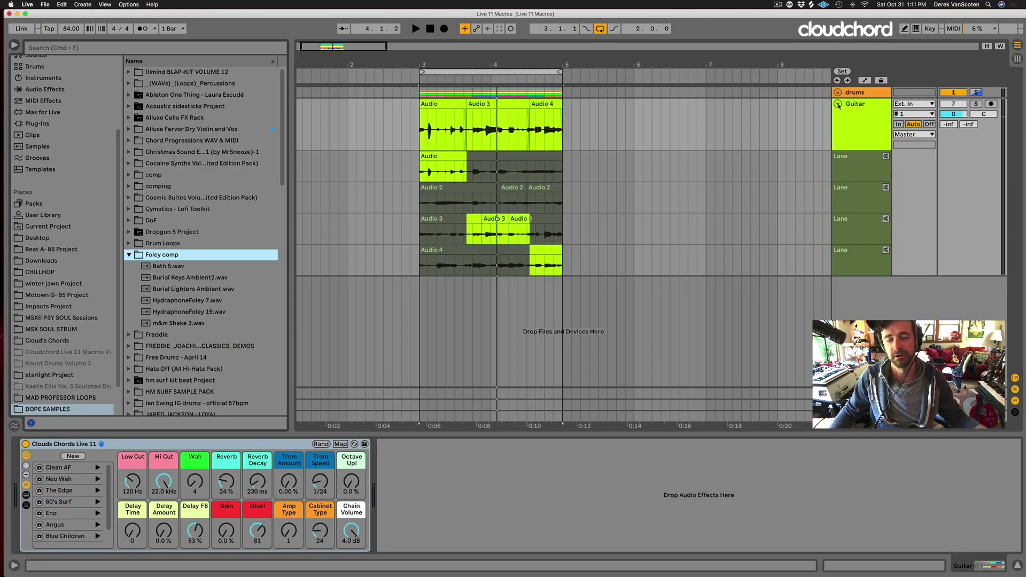
Play the Guitar comp briefly, stop playback and fold the Guitar track with its take lanes
{"action": "key", "text": "space"}
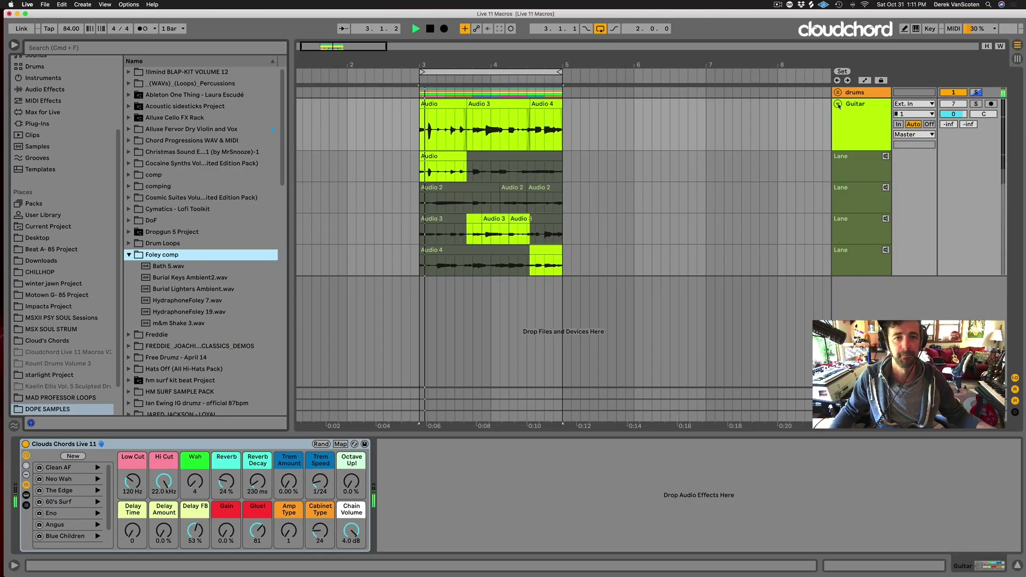
{"action": "left_click", "coordinate": [855, 122]}
{"action": "key", "text": "space"}
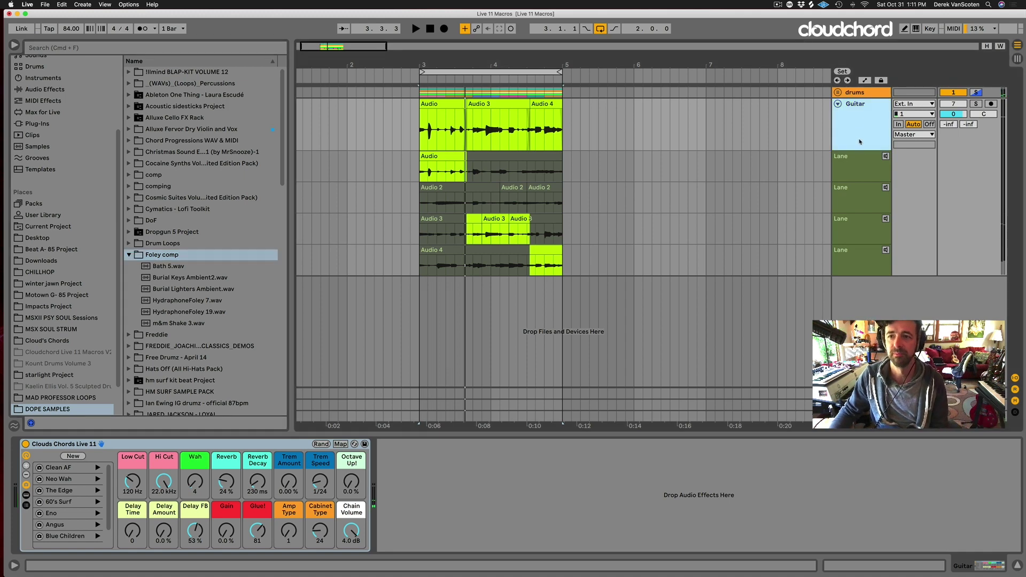
{"action": "left_click", "coordinate": [839, 104]}
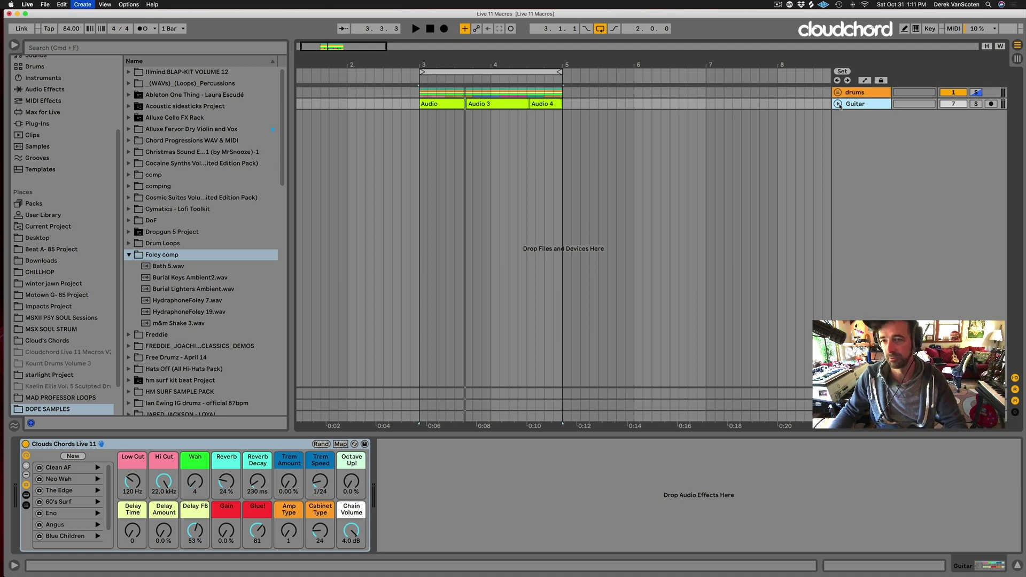
Insert a new audio track below Guitar and add five take lanes to it
{"action": "key", "text": "super+t"}
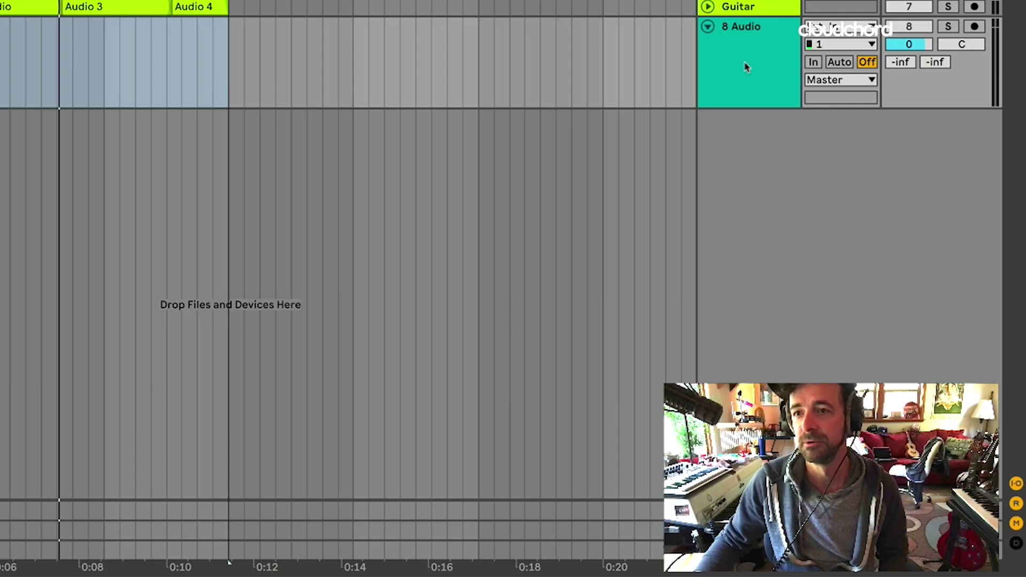
{"action": "right_click", "coordinate": [860, 138]}
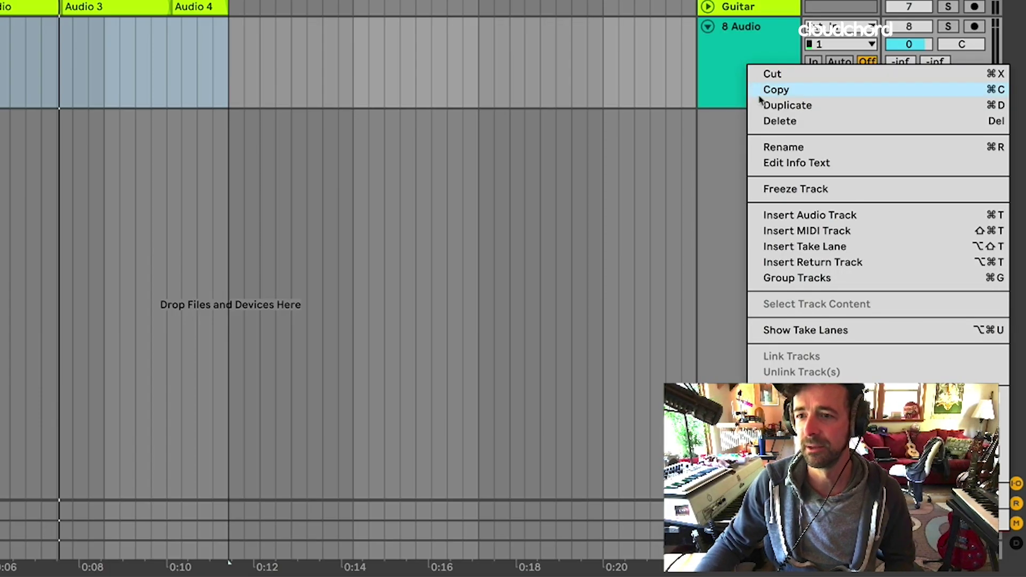
{"action": "left_click", "coordinate": [809, 246]}
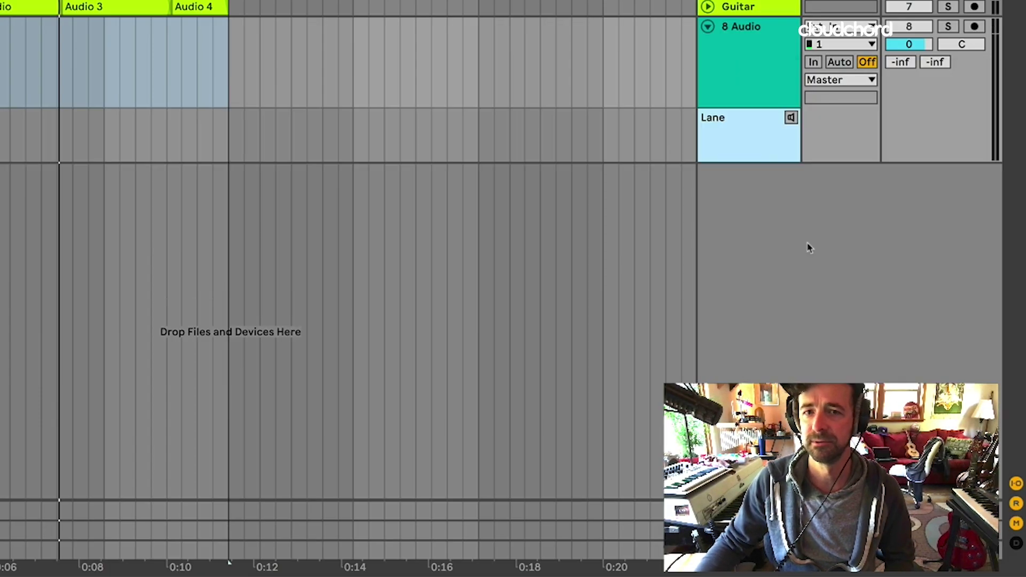
{"action": "right_click", "coordinate": [751, 135]}
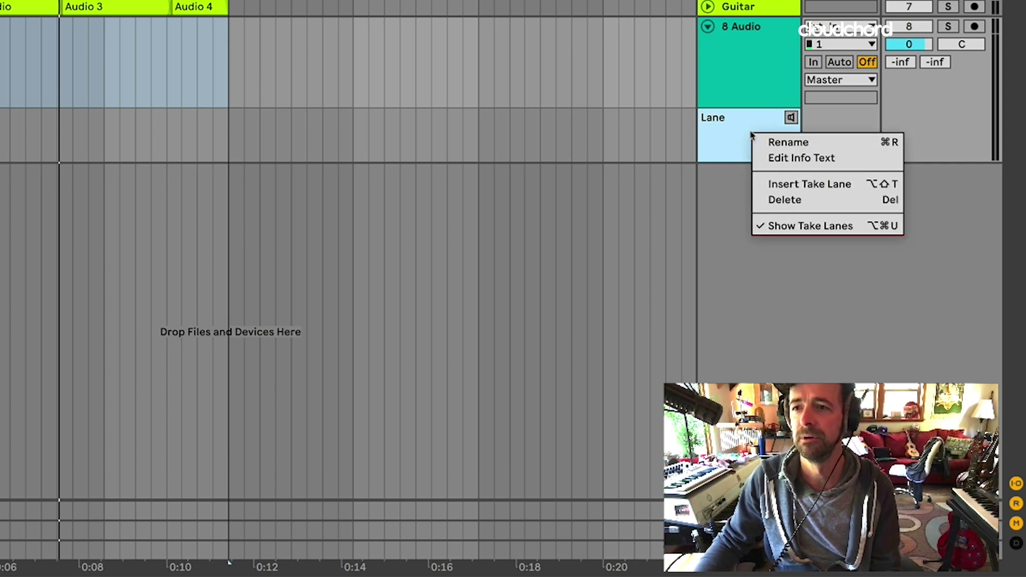
{"action": "left_click", "coordinate": [780, 182]}
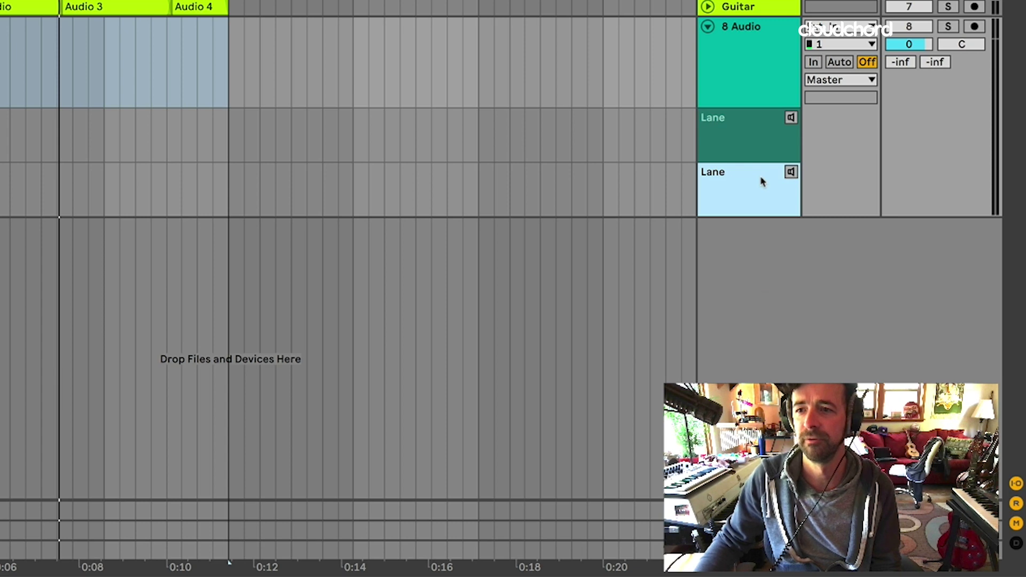
{"action": "right_click", "coordinate": [762, 181]}
{"action": "left_click", "coordinate": [807, 232]}
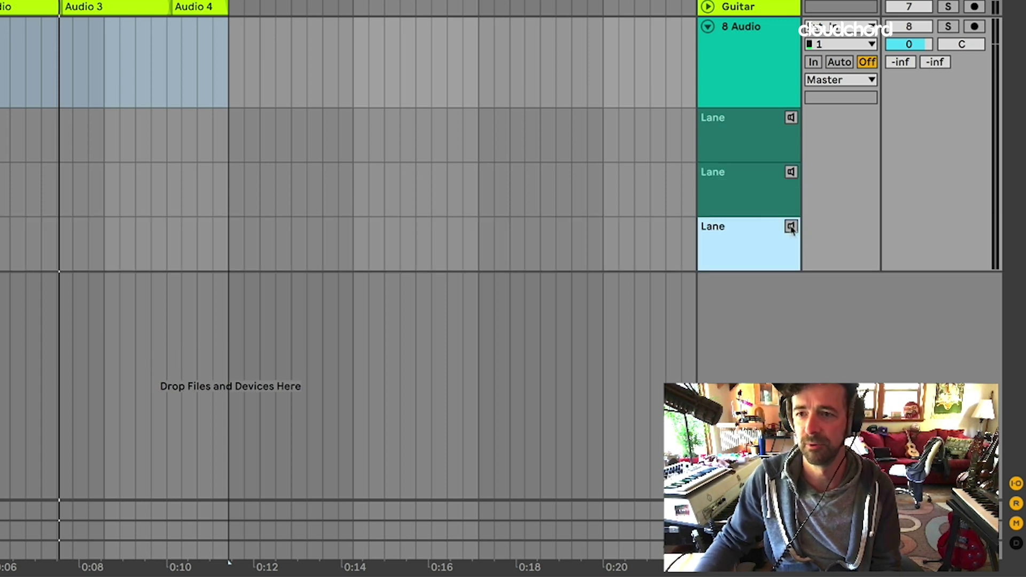
{"action": "right_click", "coordinate": [749, 254]}
{"action": "left_click", "coordinate": [779, 300]}
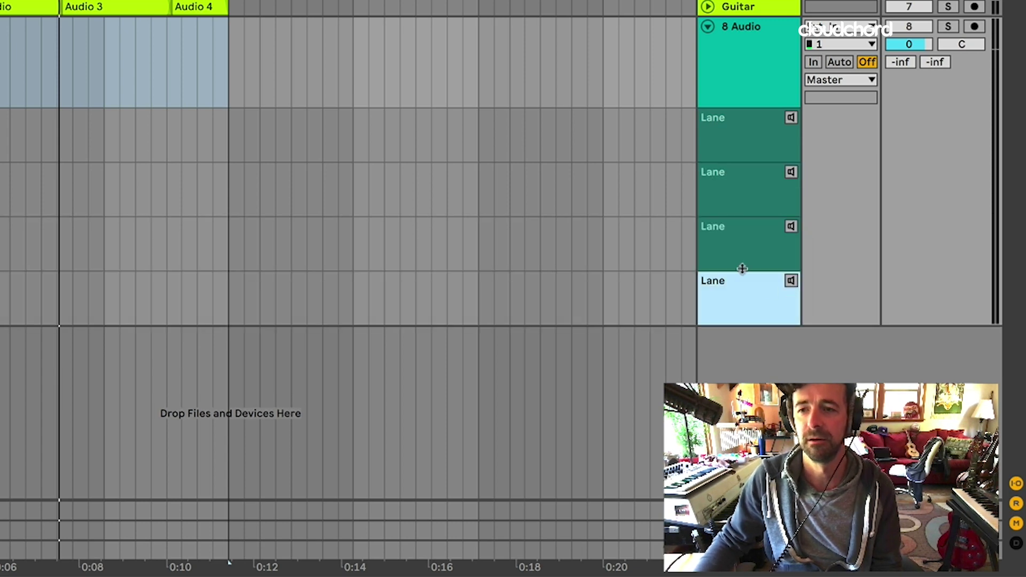
{"action": "right_click", "coordinate": [743, 289]}
{"action": "left_click", "coordinate": [779, 341]}
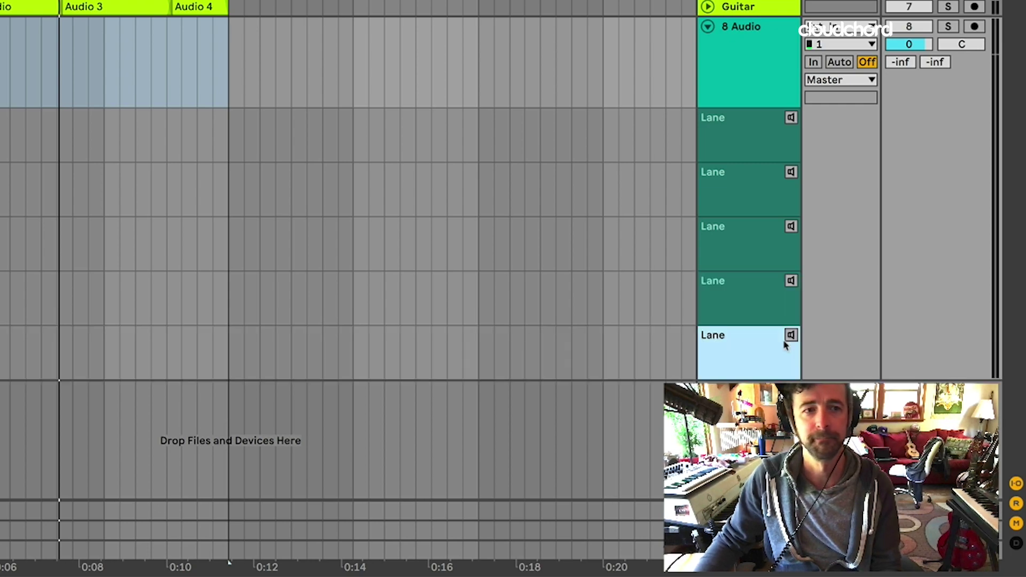
Place all six Foley comp samples, Bath 5.wav through m&m Shake 3.wav, at bar 3 across the 8 Audio track's main lane and take lanes
{"action": "left_click", "coordinate": [190, 267]}
{"action": "left_click", "coordinate": [181, 323], "text": "shift"}
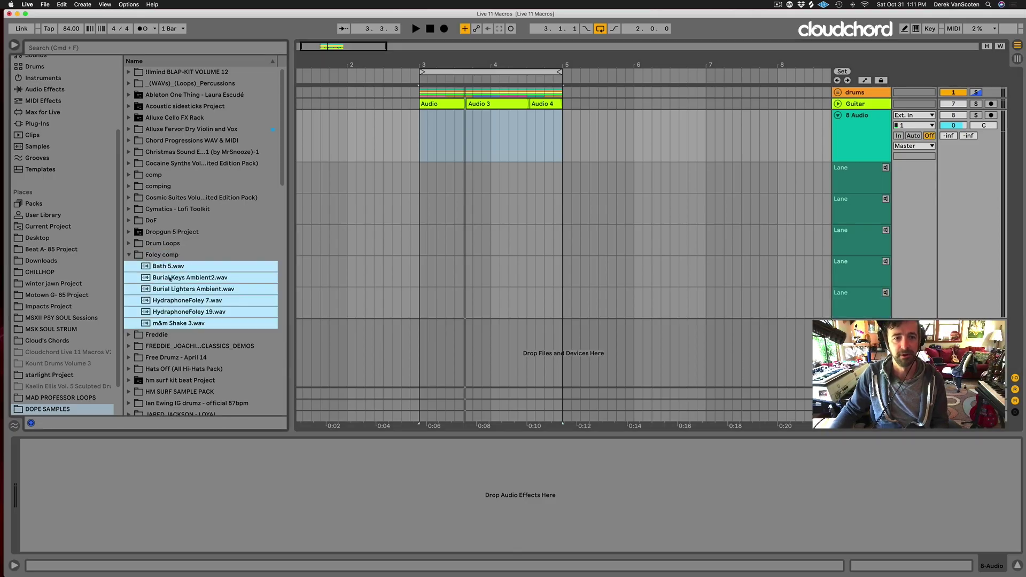
{"action": "left_click_drag", "start_coordinate": [182, 323], "coordinate": [420, 158]}
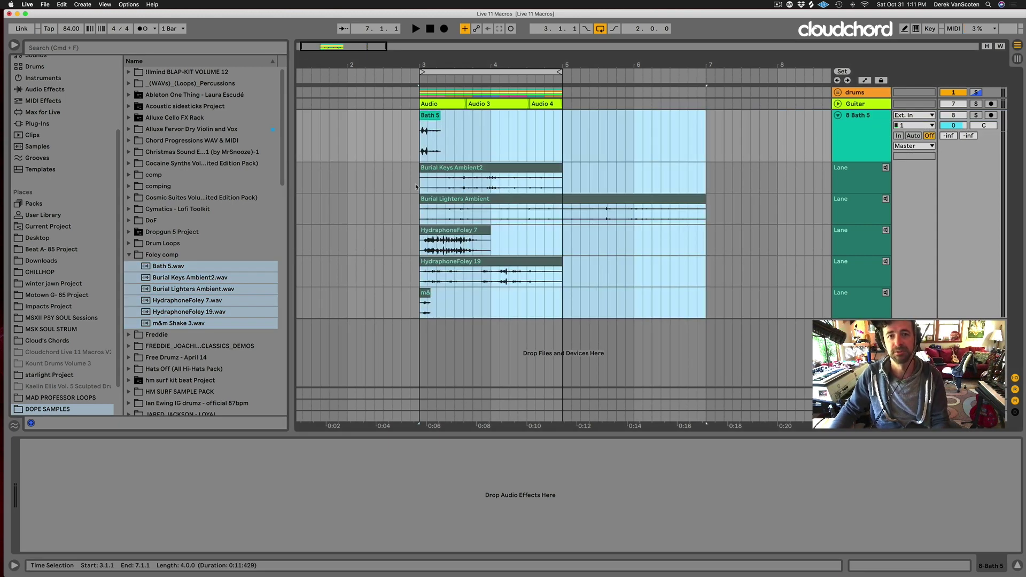
Select the Bath 5 clip in the main lane and inspect it up close
{"action": "scroll", "coordinate": [416, 186], "scroll_direction": "up", "scroll_amount": 10}
{"action": "left_click", "coordinate": [506, 117]}
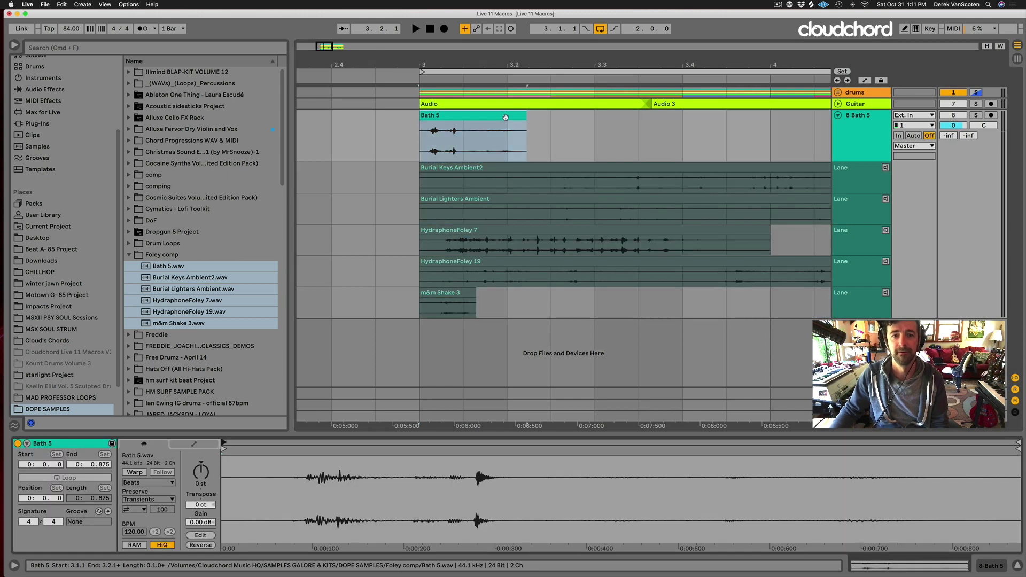
{"action": "scroll", "coordinate": [443, 237], "scroll_direction": "down", "scroll_amount": 10}
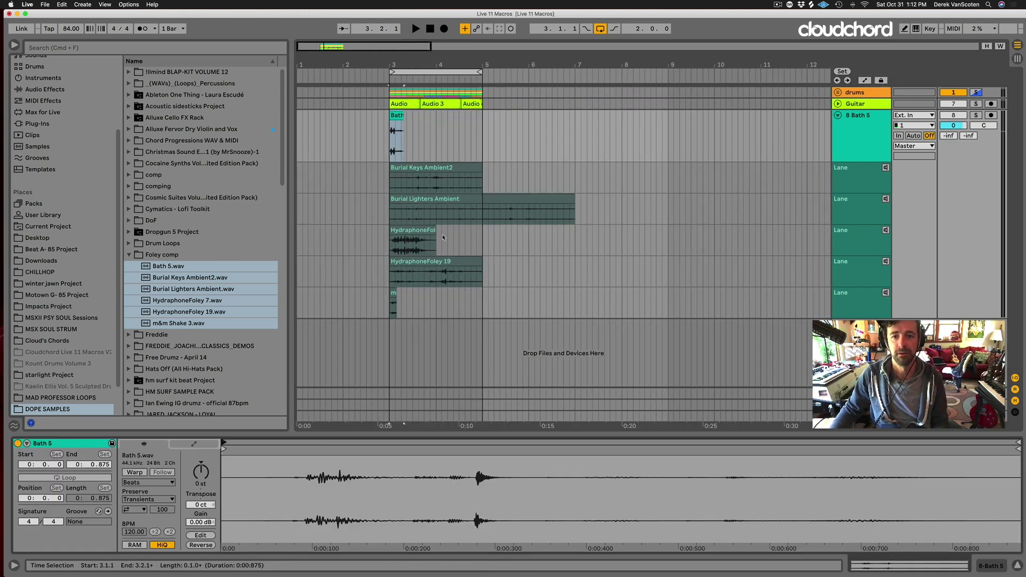
Enable Warp and Loop for all six foley clips, and extend the main-lane Bath 5 clip to bar 5
{"action": "left_click", "coordinate": [610, 294], "text": "shift"}
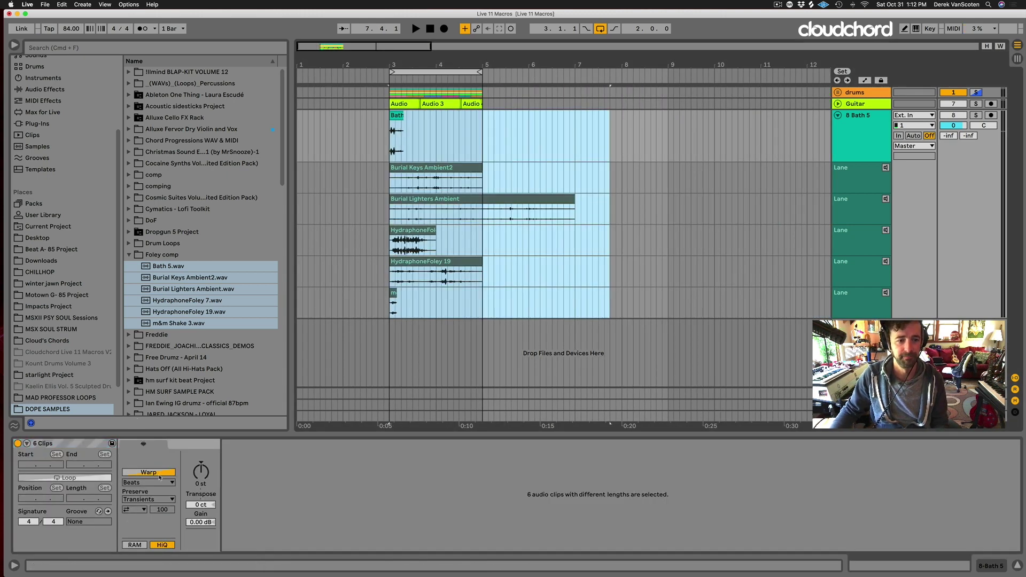
{"action": "left_click", "coordinate": [159, 474]}
{"action": "left_click", "coordinate": [413, 133]}
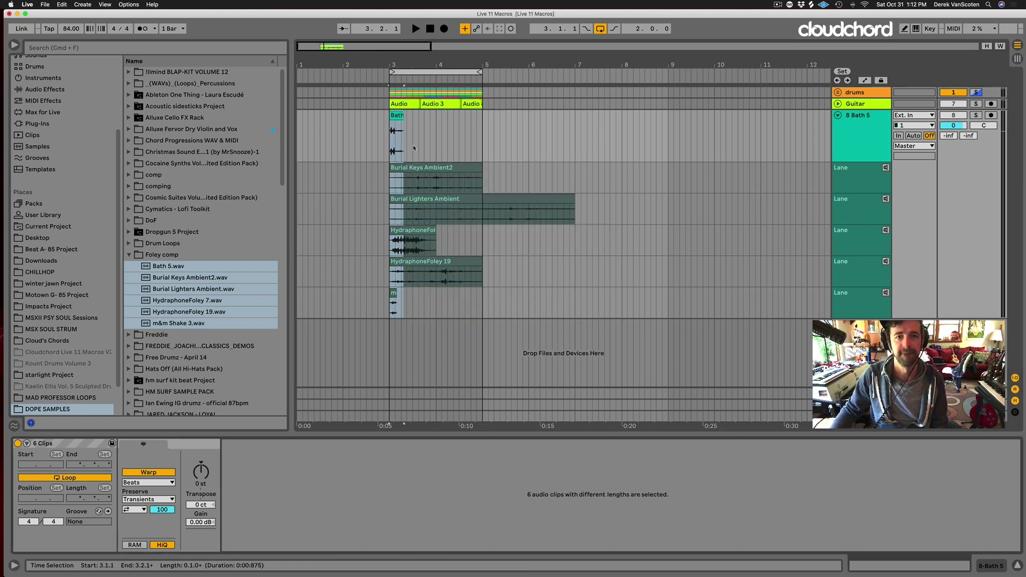
{"action": "left_click_drag", "start_coordinate": [404, 116], "coordinate": [483, 117]}
{"action": "scroll", "coordinate": [430, 231], "scroll_direction": "up", "scroll_amount": 3}
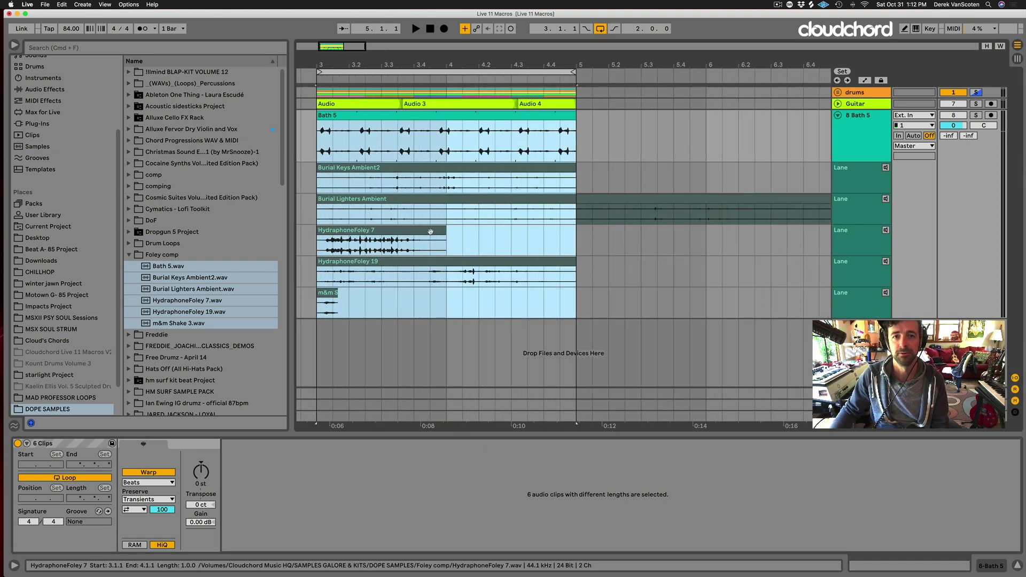
{"action": "scroll", "coordinate": [430, 232], "scroll_direction": "left", "scroll_amount": 5}
Comp Burial Keys Ambient2 segments at 3.3.1 and 4.1.1 and HydraphoneFoley 7 from 3.1.3 to 3.2.3 into the main lane
{"action": "left_click_drag", "start_coordinate": [512, 144], "coordinate": [519, 148]}
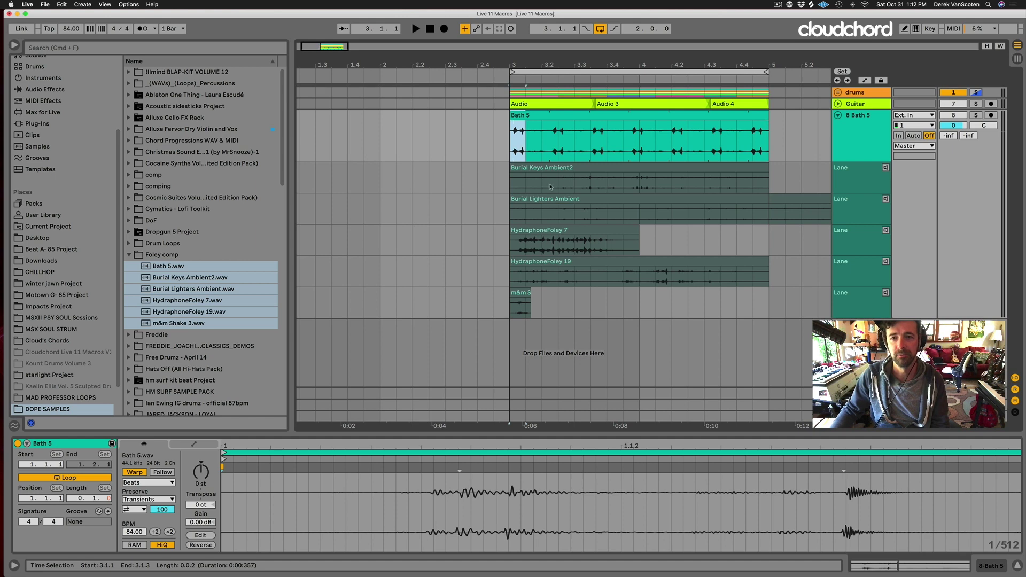
{"action": "left_click_drag", "start_coordinate": [577, 183], "coordinate": [654, 187]}
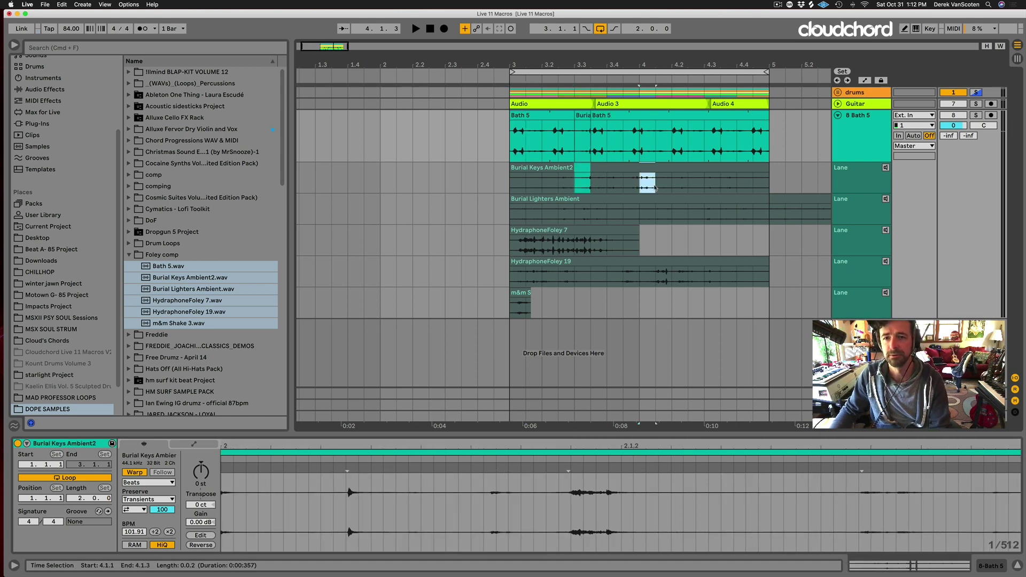
{"action": "left_click", "coordinate": [574, 249]}
{"action": "left_click_drag", "start_coordinate": [584, 249], "coordinate": [589, 248]}
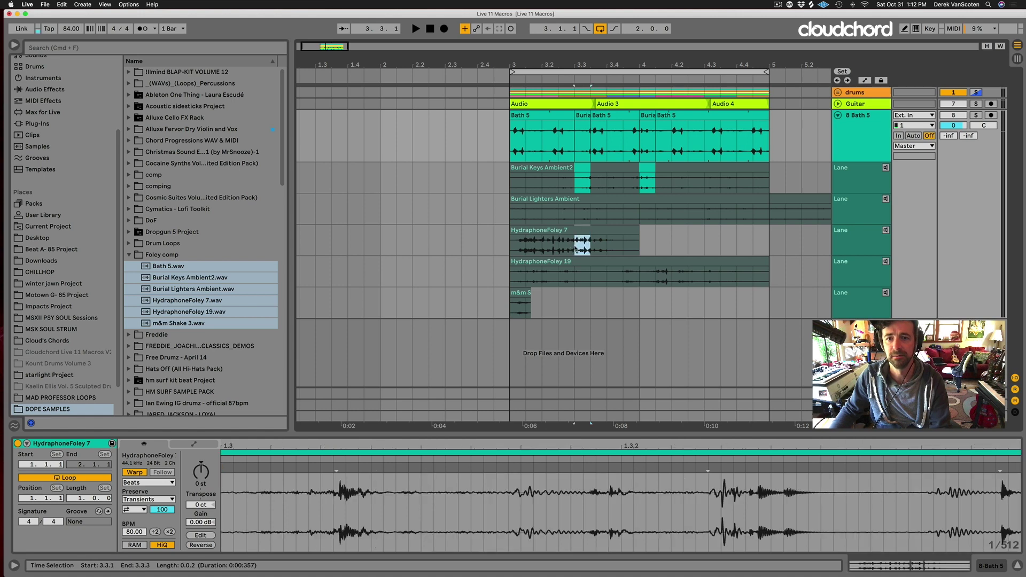
{"action": "key", "text": "Left"}
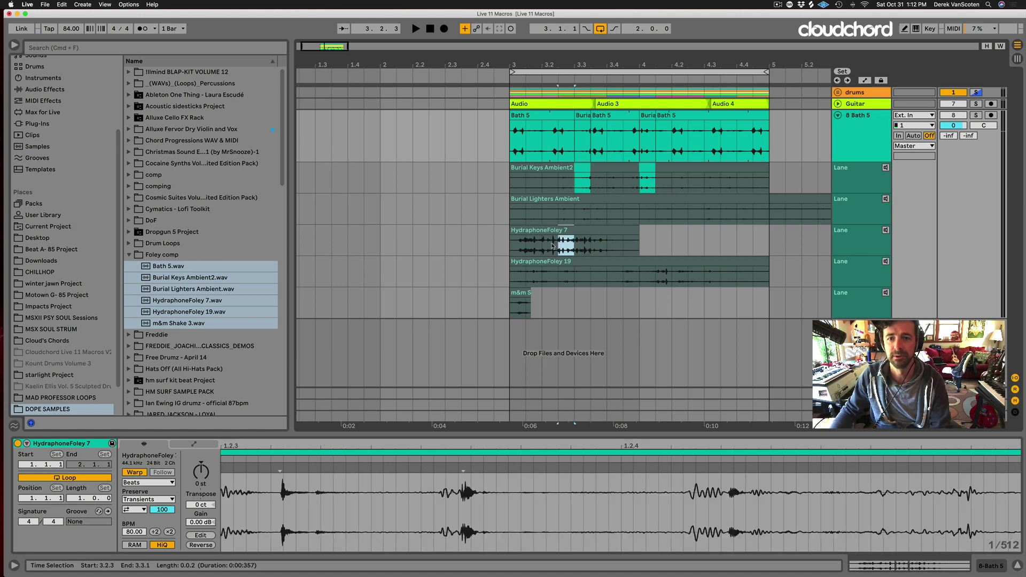
{"action": "key", "text": "Left"}
{"action": "left_click_drag", "start_coordinate": [538, 249], "coordinate": [529, 248]}
{"action": "key", "text": "Return"}
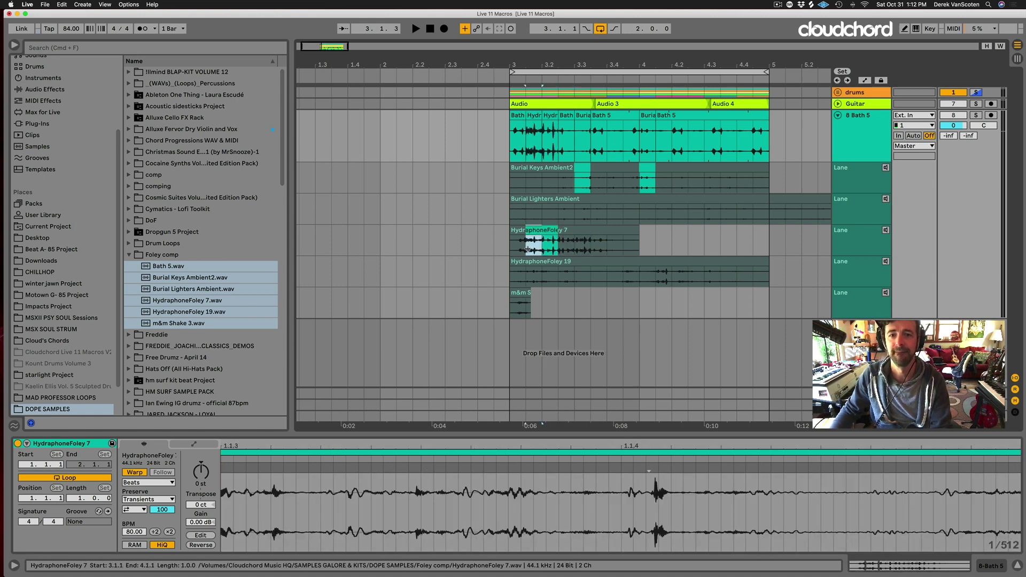
Comp HydraphoneFoley 19 segments at 4.1.3 and 4.2.3 and the HydraphoneFoley 7 segment at 3.3.1 into the main lane
{"action": "left_click", "coordinate": [658, 273]}
{"action": "key", "text": "Return"}
{"action": "left_click_drag", "start_coordinate": [658, 274], "coordinate": [695, 258]}
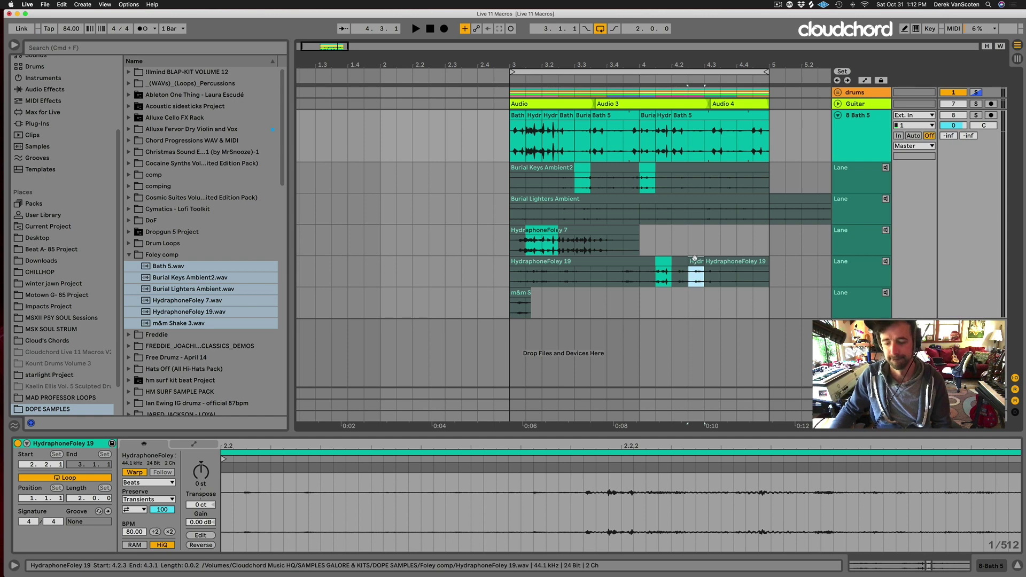
{"action": "left_click", "coordinate": [695, 259]}
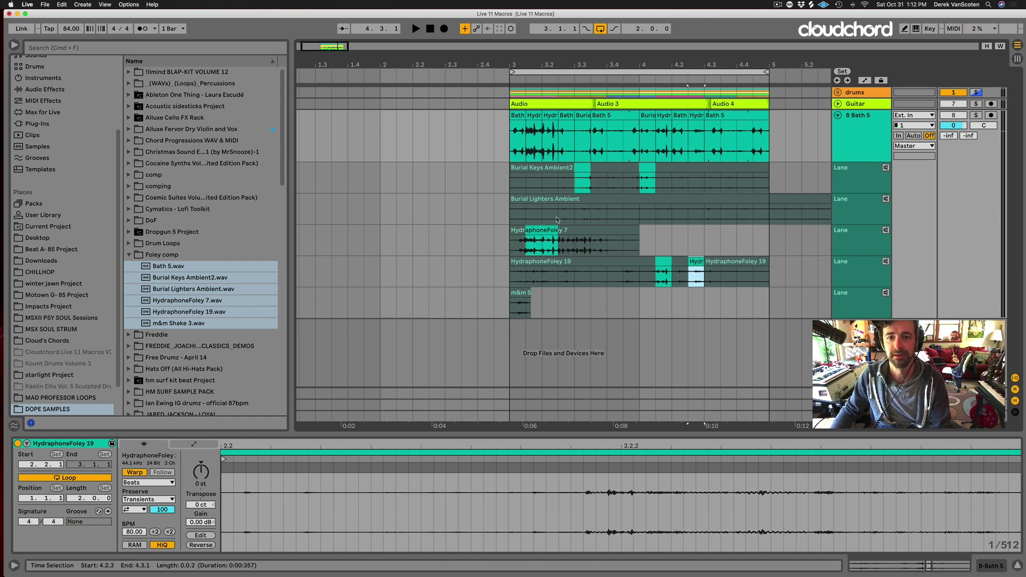
{"action": "left_click_drag", "start_coordinate": [588, 242], "coordinate": [581, 244]}
{"action": "key", "text": "Return"}
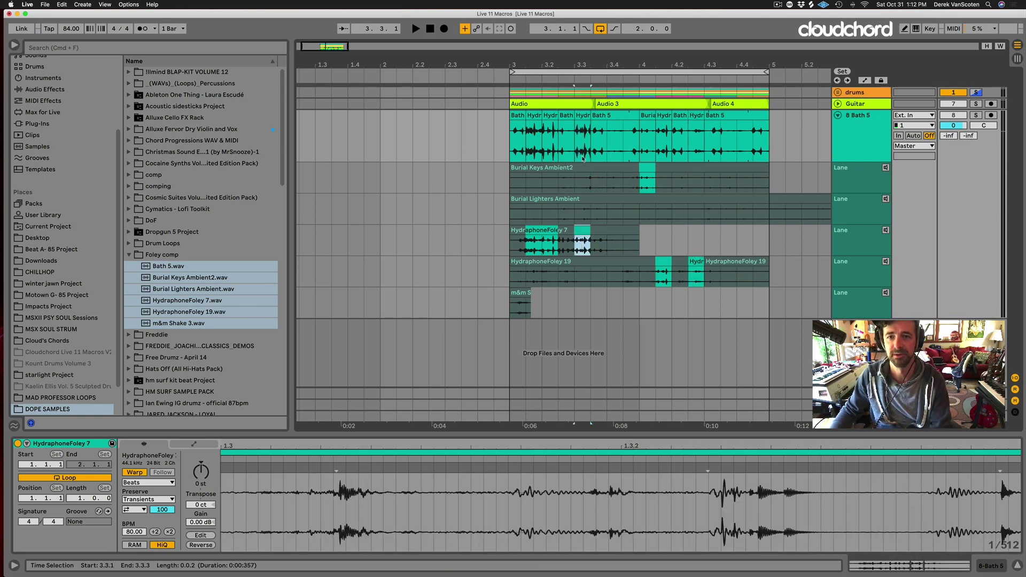
Solo the 8 Bath 5 track and play the foley comp from 3.1.1
{"action": "left_click", "coordinate": [513, 146]}
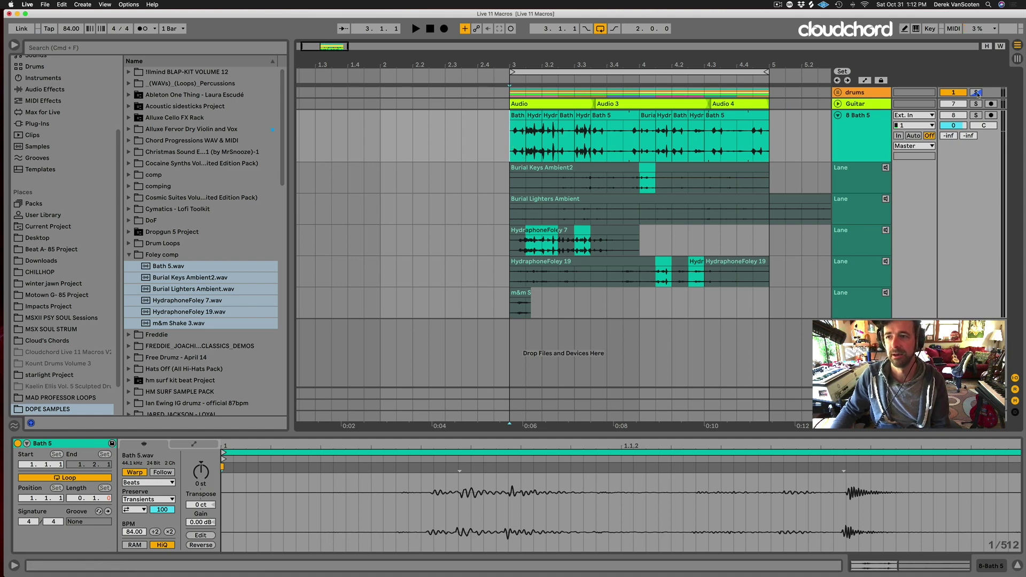
{"action": "key", "text": "space"}
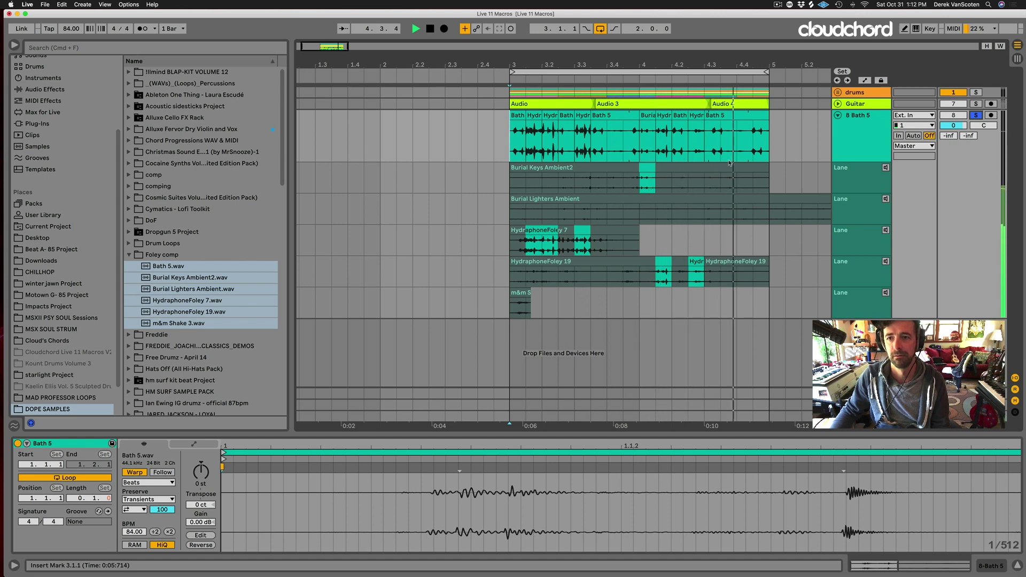
{"action": "key", "text": "space"}
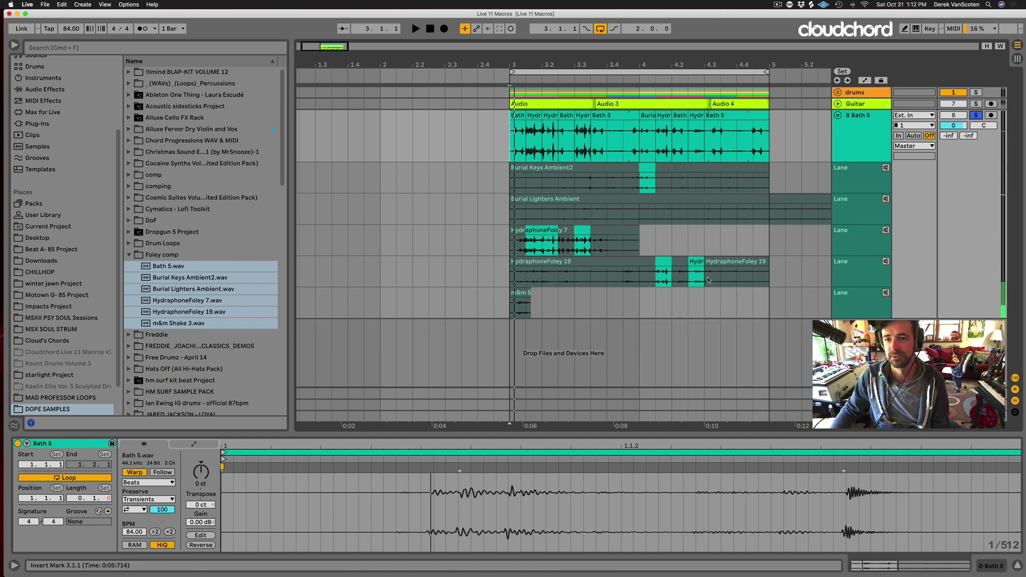
Move the HydraphoneFoley 19 segment at 4.3.1 from its take lane to 4.3.3 in the main lane and replay the comp
{"action": "left_click_drag", "start_coordinate": [708, 280], "coordinate": [735, 153]}
{"action": "key", "text": "super+e"}
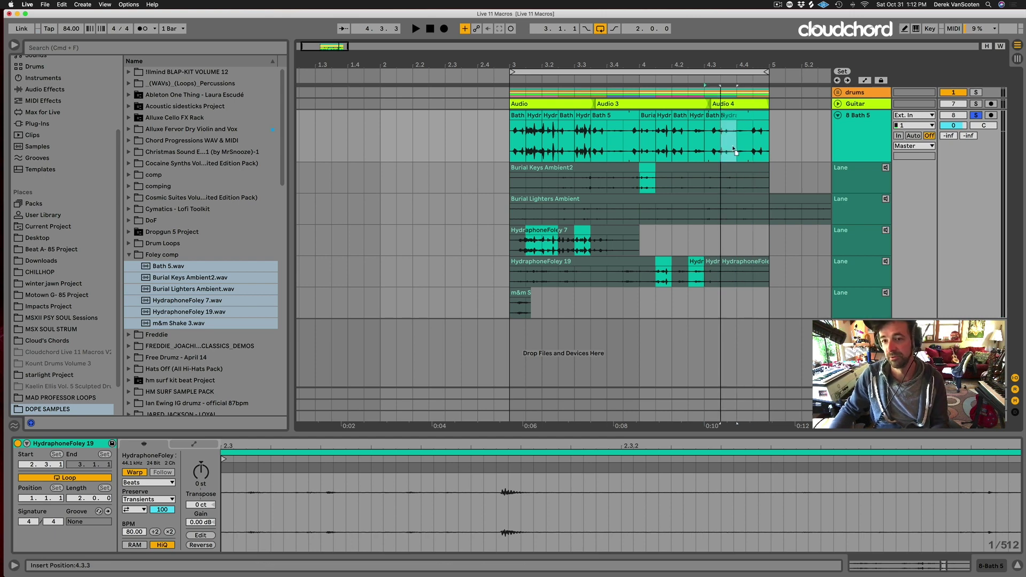
{"action": "key", "text": "space"}
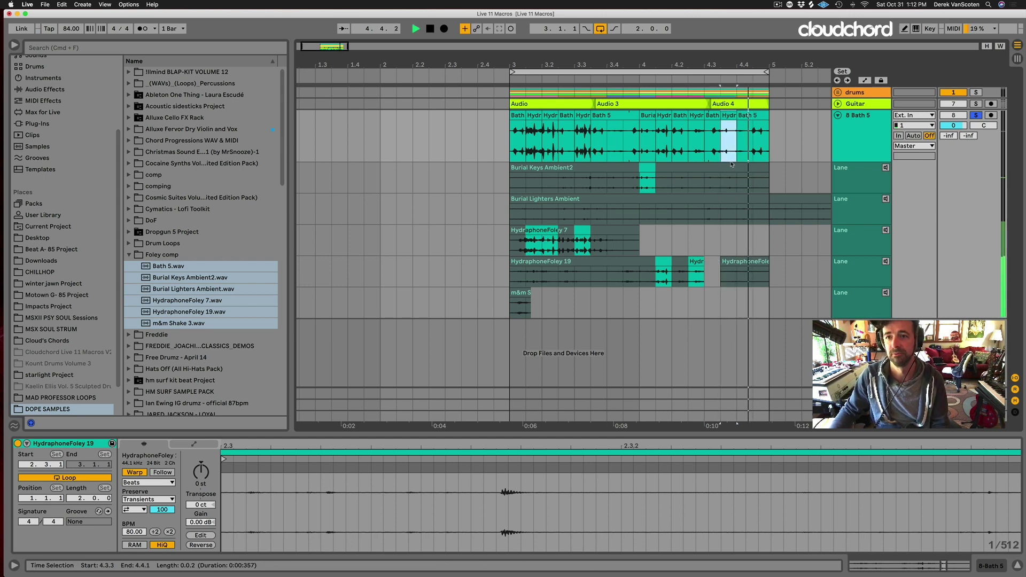
{"action": "key", "text": "space"}
{"action": "left_click", "coordinate": [515, 134]}
{"action": "key", "text": "space"}
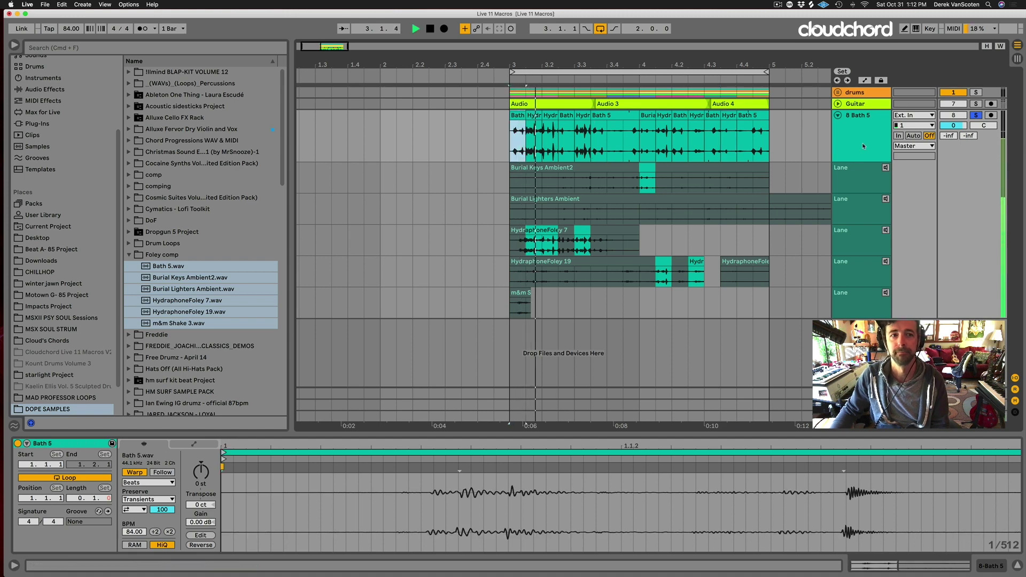
Stop playback, add an Auto Filter to the 8 Bath 5 track and set its high-pass frequency to 250 Hz
{"action": "left_click", "coordinate": [45, 90]}
{"action": "key", "text": "space"}
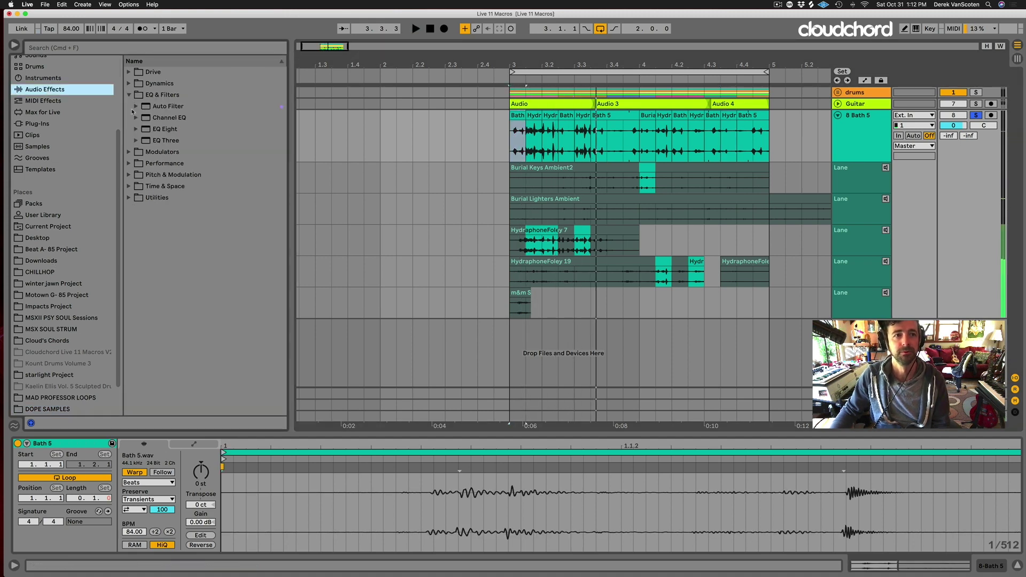
{"action": "left_click_drag", "start_coordinate": [146, 107], "coordinate": [551, 146]}
{"action": "left_click", "coordinate": [190, 485]}
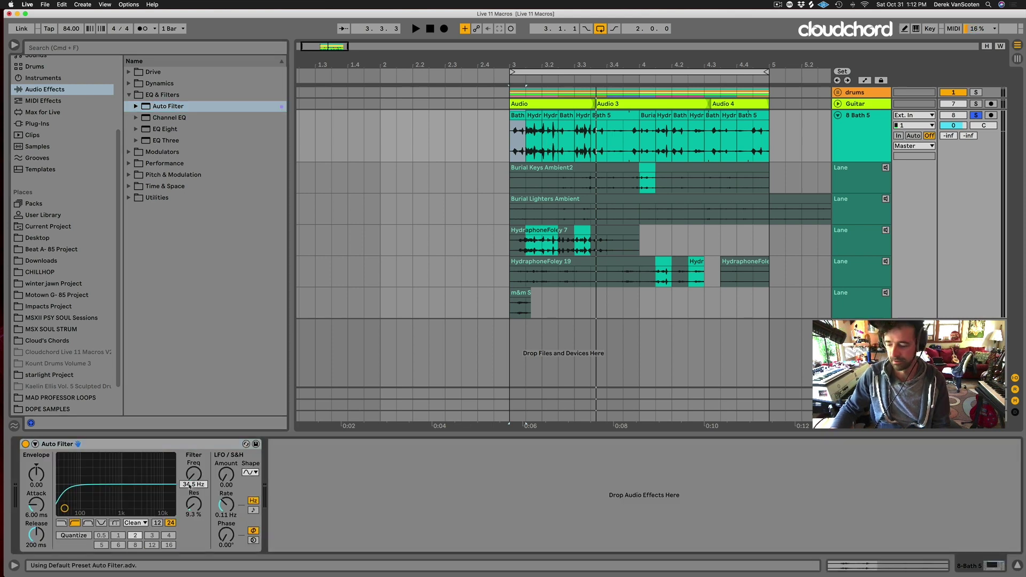
{"action": "type", "text": "250"}
{"action": "key", "text": "Return"}
Switch the Auto Filter circuit to OSR, with drive at 6.48 dB and frequency at 415 Hz, while playing the comp
{"action": "left_click", "coordinate": [133, 524]}
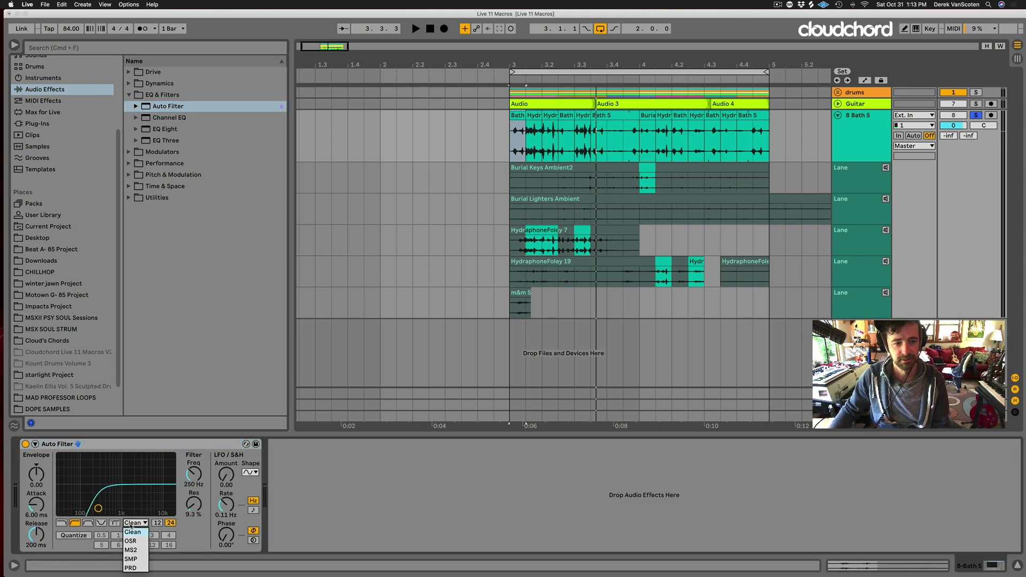
{"action": "left_click", "coordinate": [131, 541]}
{"action": "key", "text": "space"}
{"action": "left_click_drag", "start_coordinate": [196, 538], "coordinate": [195, 509]}
{"action": "mouse_move", "coordinate": [98, 514]}
{"action": "left_mouse_down"}
{"action": "mouse_move", "coordinate": [84, 514]}
{"action": "mouse_move", "coordinate": [106, 514]}
{"action": "left_mouse_up"}
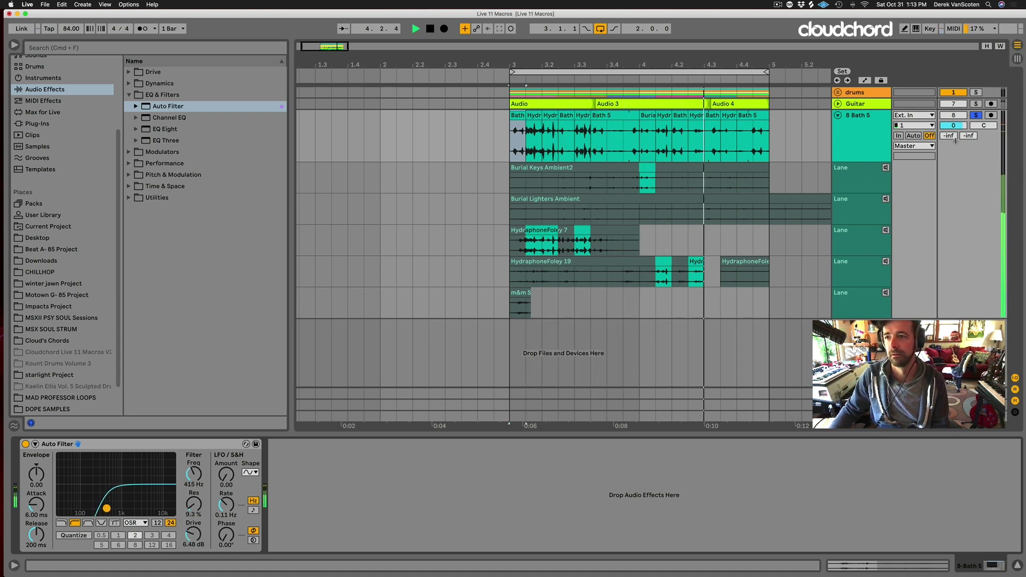
{"action": "key", "text": "space"}
Unsolo the 8 Bath 5 track and lower its volume to -7.5 dB while listening to the full mix
{"action": "left_click", "coordinate": [976, 115]}
{"action": "left_click_drag", "start_coordinate": [954, 126], "coordinate": [954, 131]}
{"action": "key", "text": "space"}
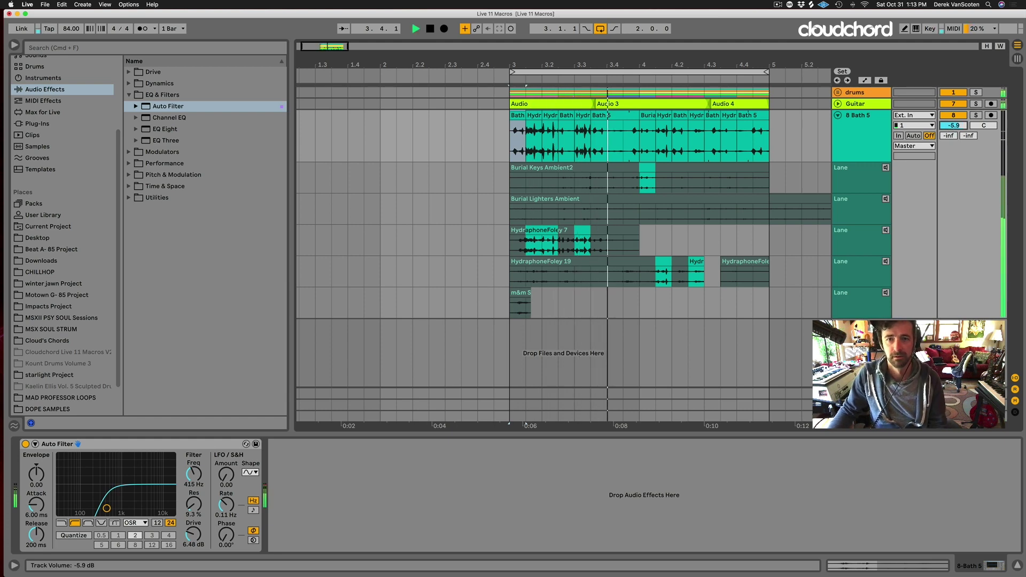
{"action": "left_click_drag", "start_coordinate": [954, 126], "coordinate": [954, 128]}
{"action": "key", "text": "space"}
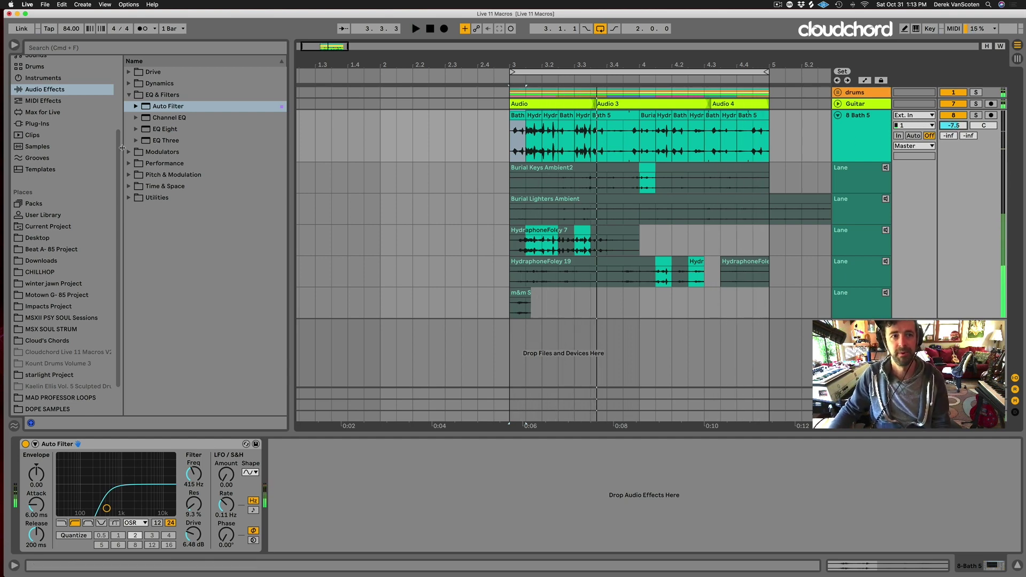
Add a Compressor after the Auto Filter and sidechain it from the 2-Kount Kit Live 11 track, Pre FX
{"action": "left_click", "coordinate": [130, 83]}
{"action": "key", "text": "Return"}
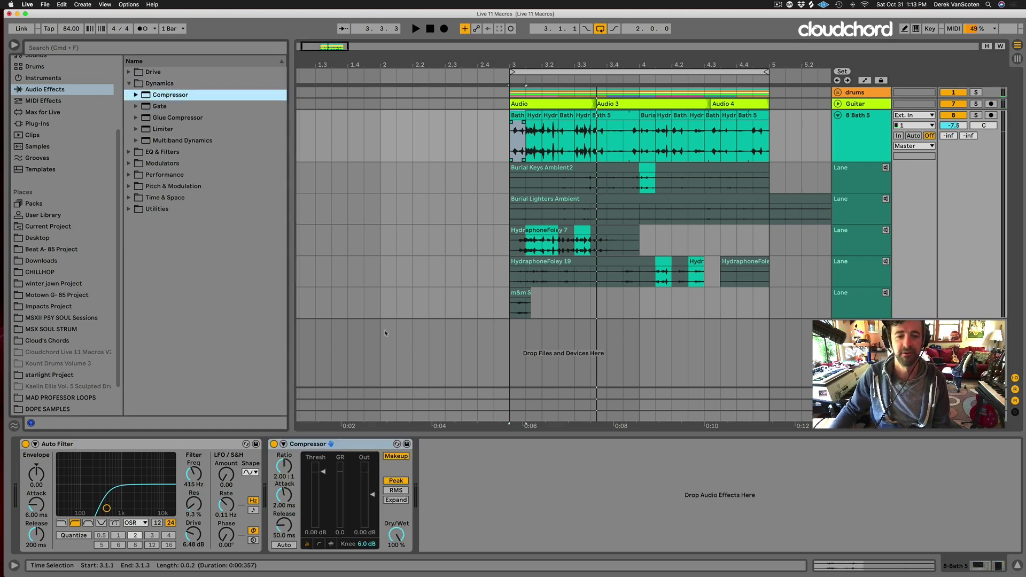
{"action": "left_click", "coordinate": [280, 451]}
{"action": "left_click", "coordinate": [288, 474]}
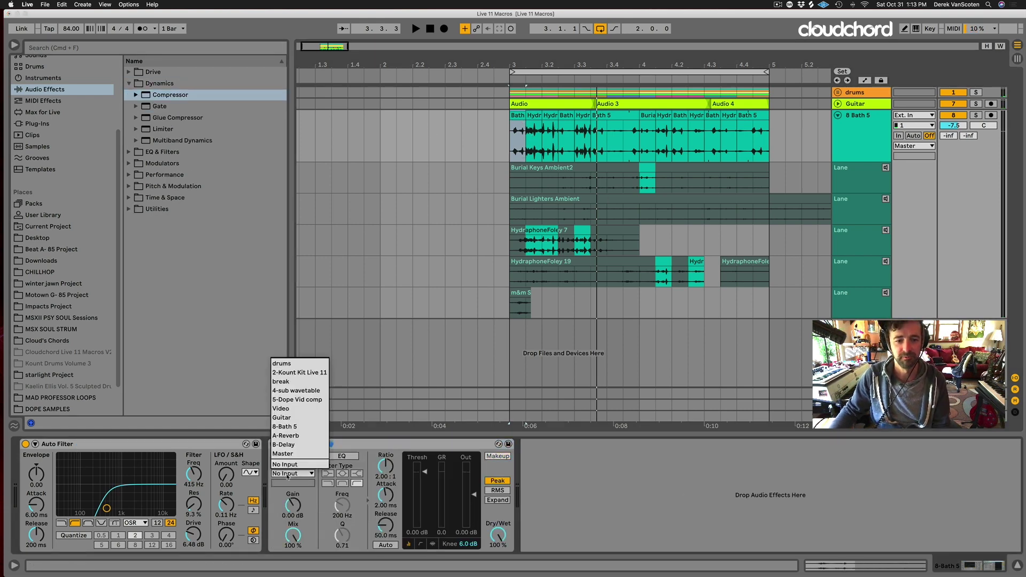
{"action": "key", "text": "Escape"}
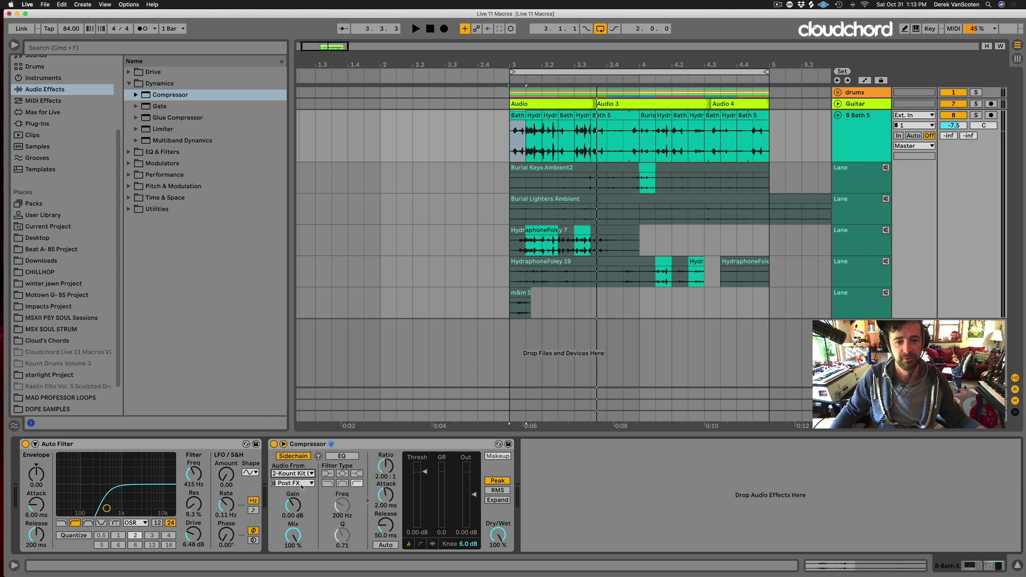
{"action": "left_click", "coordinate": [302, 486]}
Set the Compressor's threshold to -35.3 dB and its ratio to 3.23:1 during playback
{"action": "key", "text": "space"}
{"action": "left_click", "coordinate": [392, 389]}
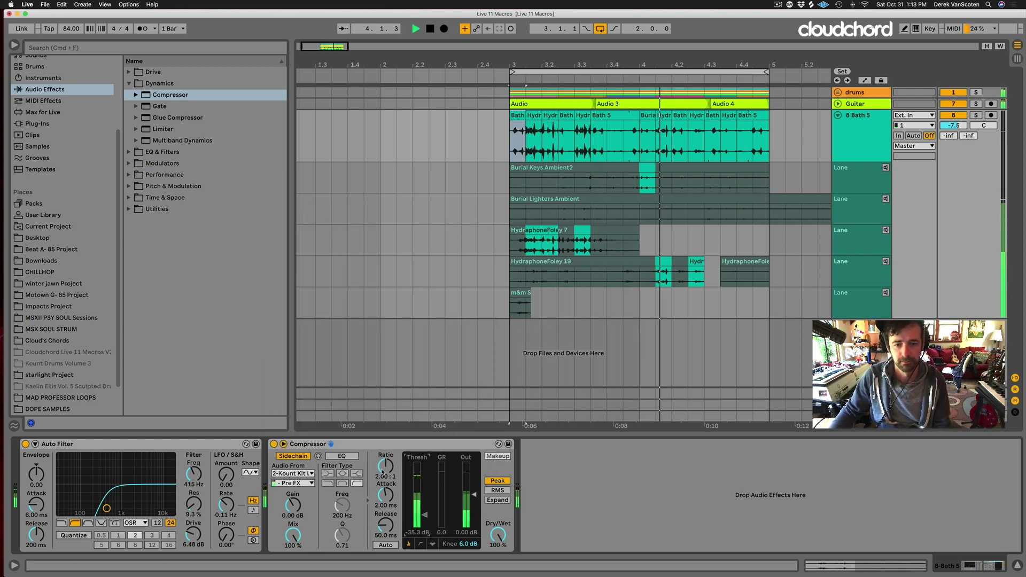
{"action": "left_click_drag", "start_coordinate": [383, 472], "coordinate": [383, 460]}
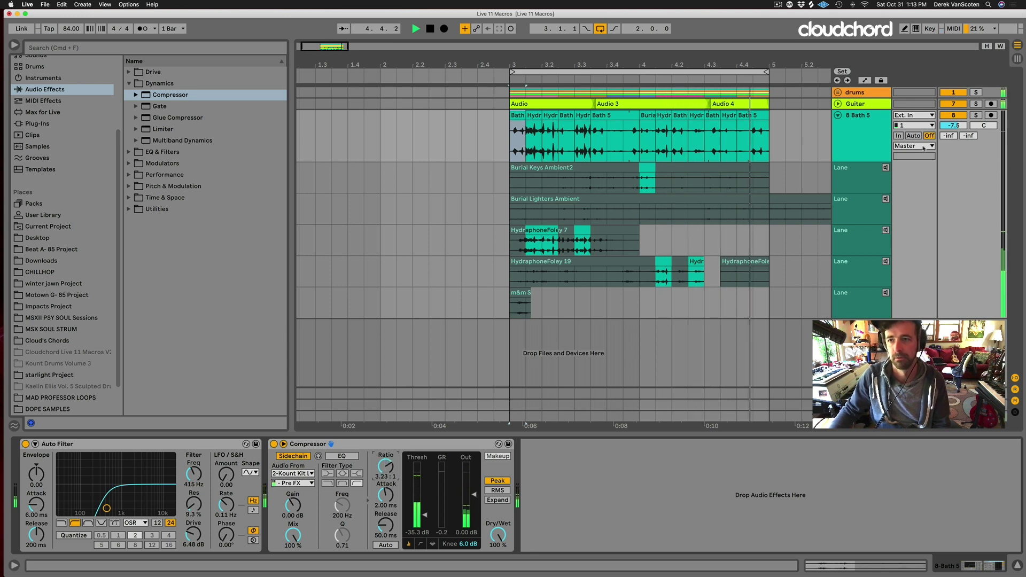
Solo the 8 Bath 5 track and transpose all its main-lane clips between bars 3 and 5 to -12 st
{"action": "left_click", "coordinate": [976, 115]}
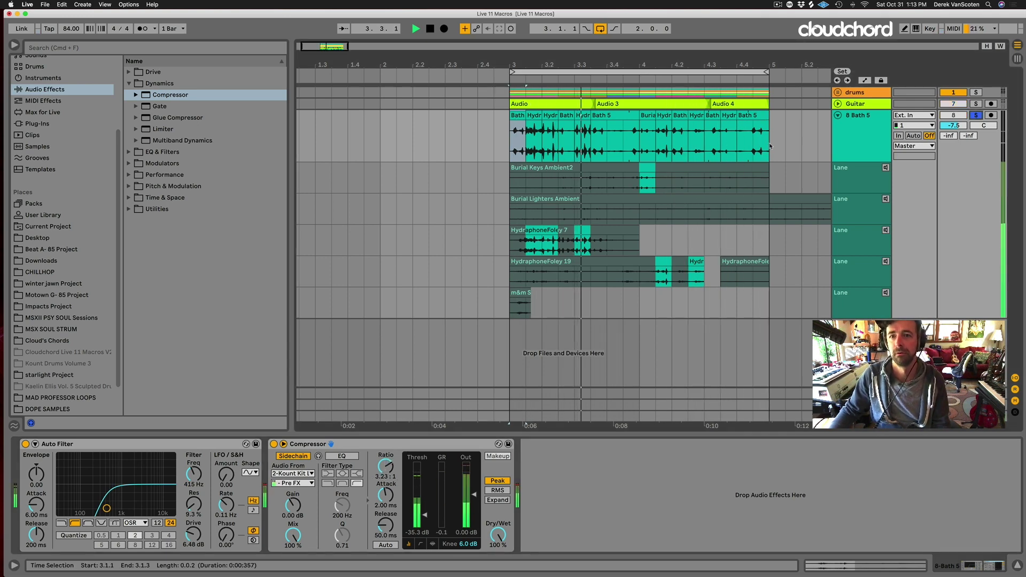
{"action": "left_click_drag", "start_coordinate": [770, 145], "coordinate": [514, 150]}
{"action": "key", "text": "space"}
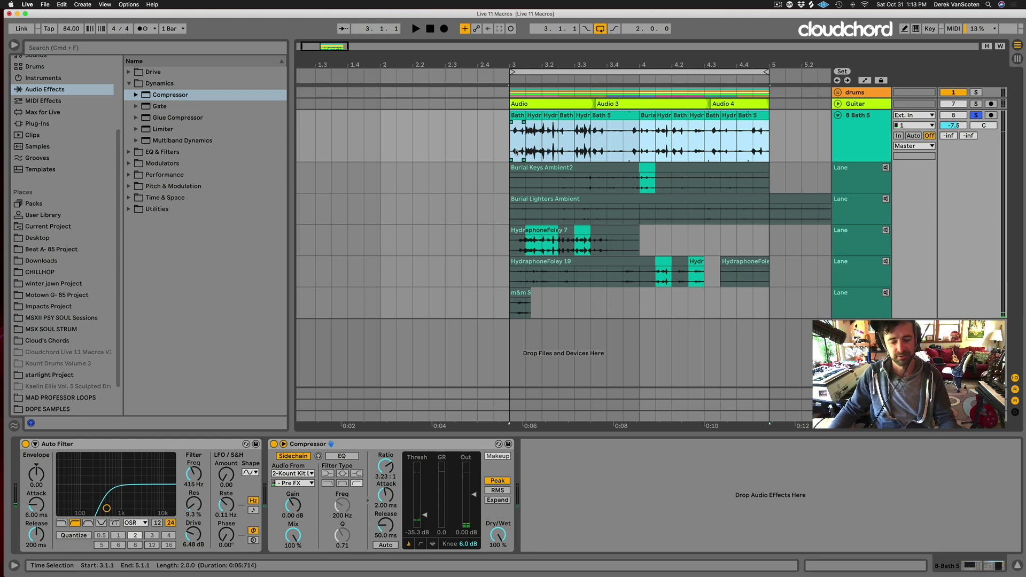
{"action": "key", "text": "shift+Tab"}
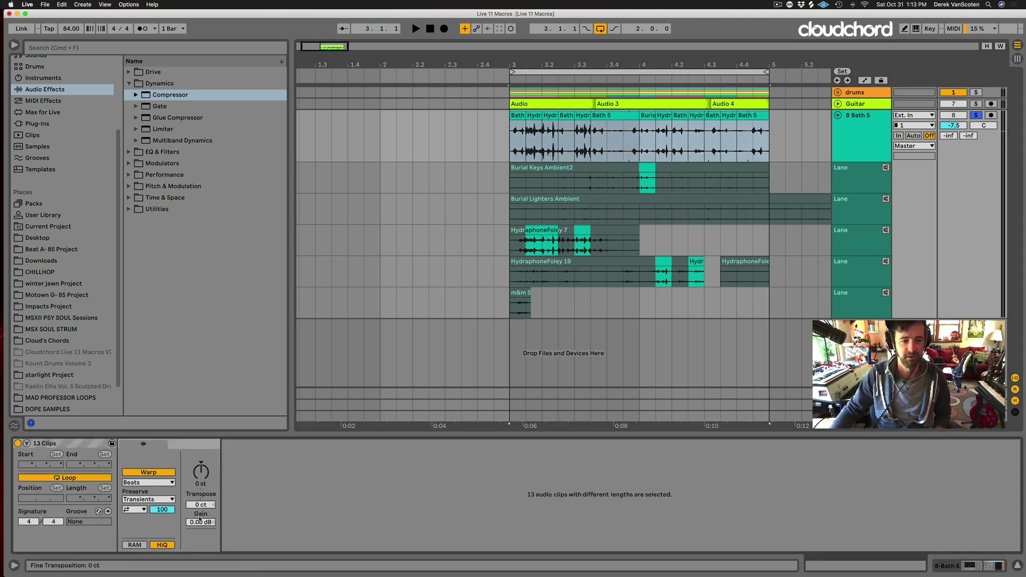
{"action": "key", "text": "Down"}
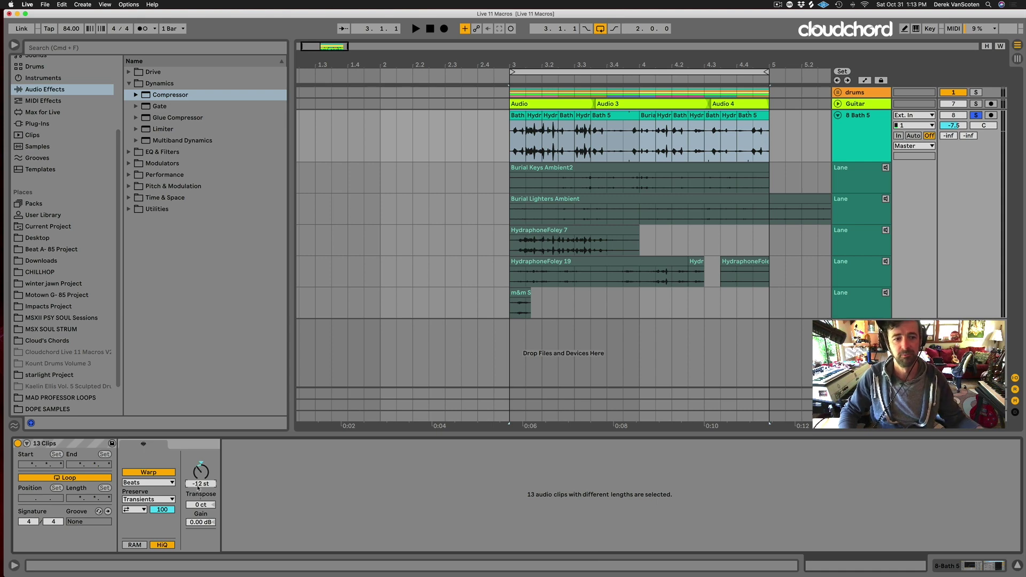
Play the comp while changing the selected clips' transposition to -3 st, and stop playback
{"action": "key", "text": "space"}
{"action": "scroll", "coordinate": [198, 487], "scroll_direction": "up", "scroll_amount": 4}
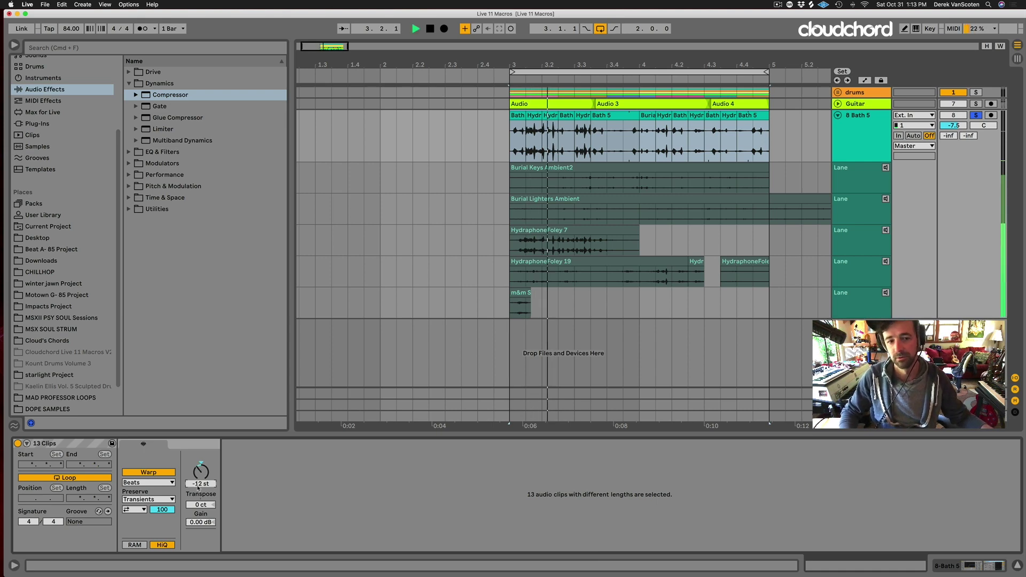
{"action": "scroll", "coordinate": [197, 487], "scroll_direction": "up", "scroll_amount": 5}
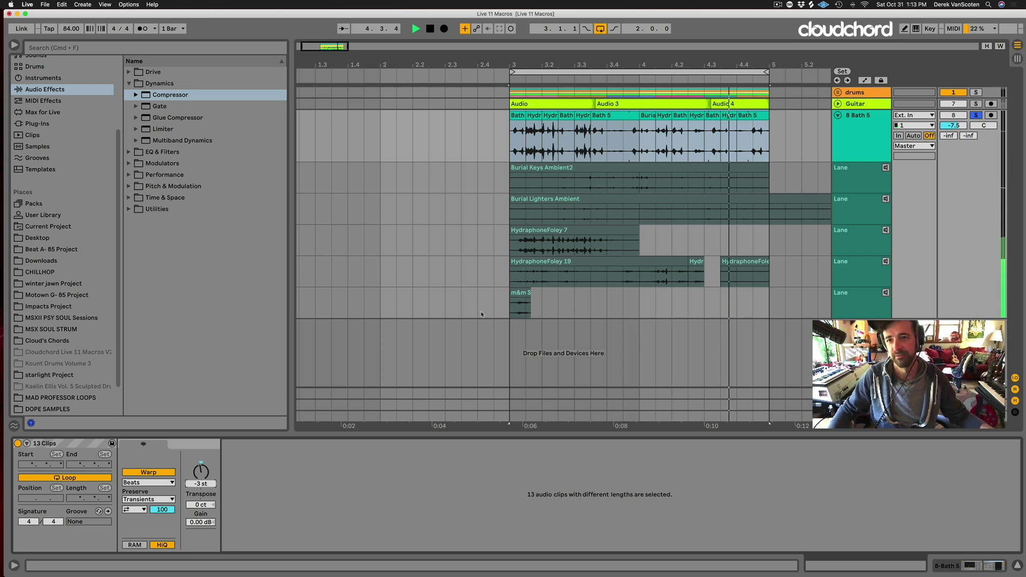
{"action": "key", "text": "space"}
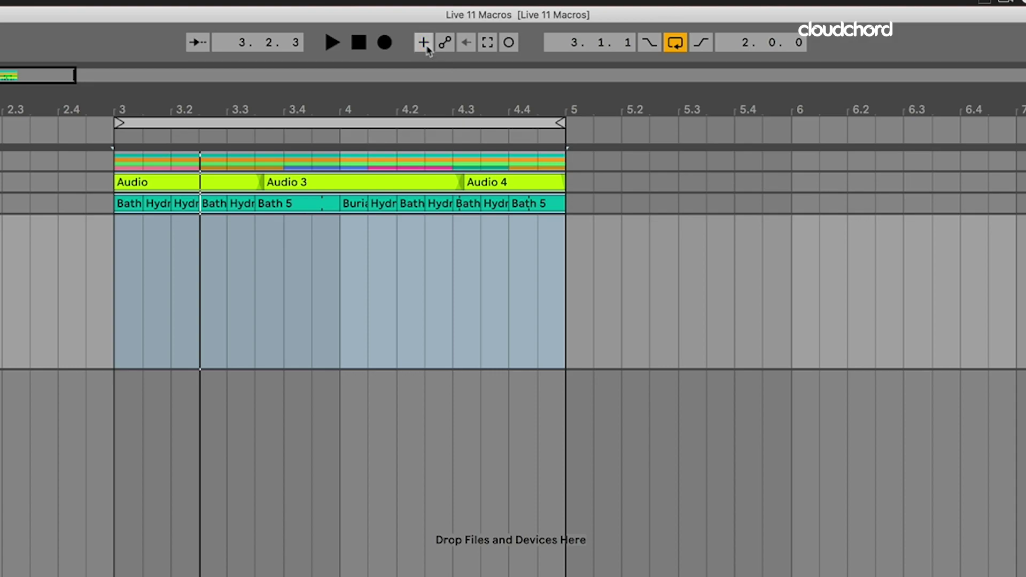
Record looped MIDI takes on the sub wavetable track from 3.1.1, stop recording, and show the track's take lanes
{"action": "left_click", "coordinate": [114, 335]}
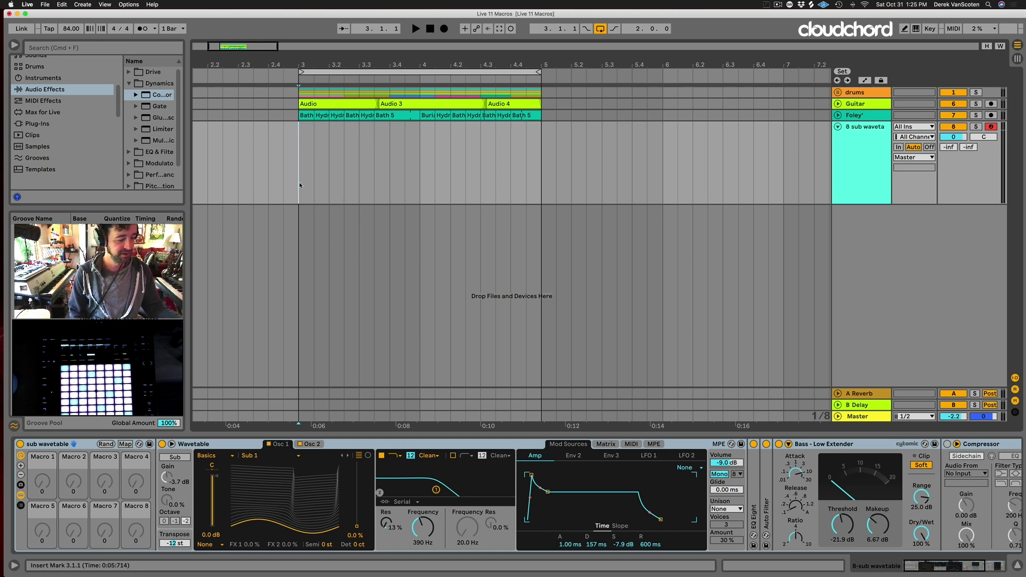
{"action": "key", "text": "F9"}
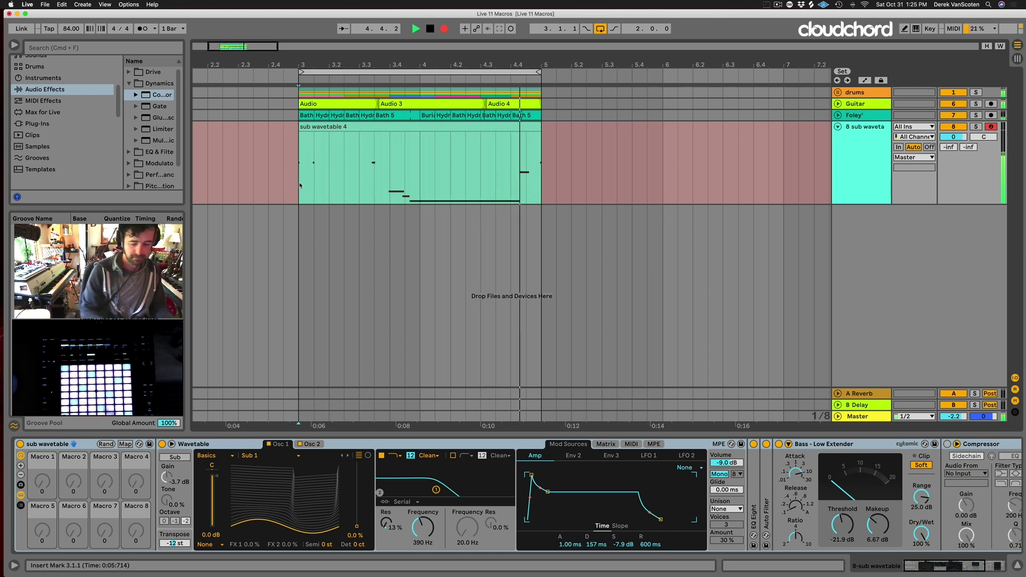
{"action": "key", "text": "space"}
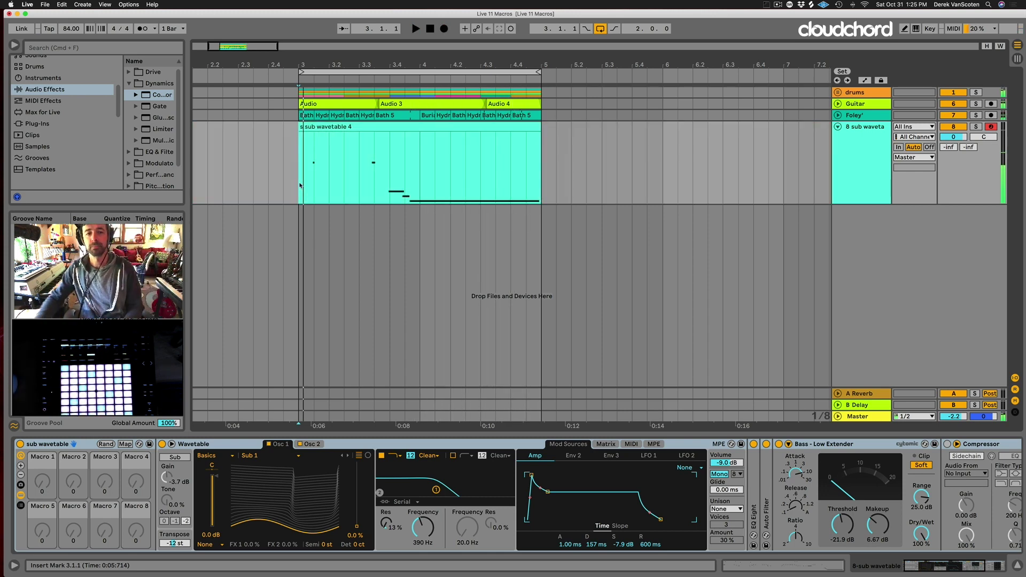
{"action": "right_click", "coordinate": [856, 159]}
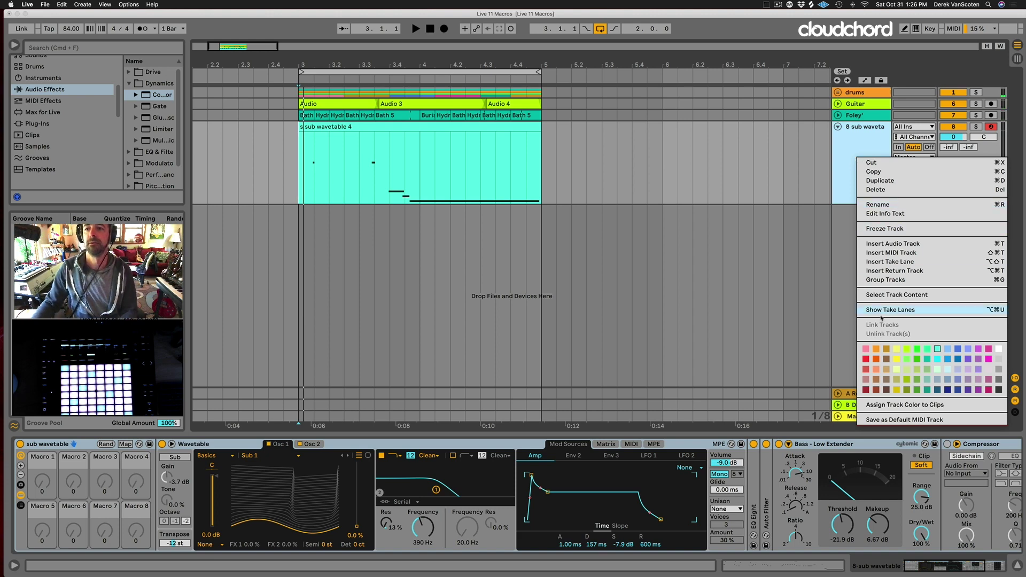
{"action": "left_click", "coordinate": [885, 310]}
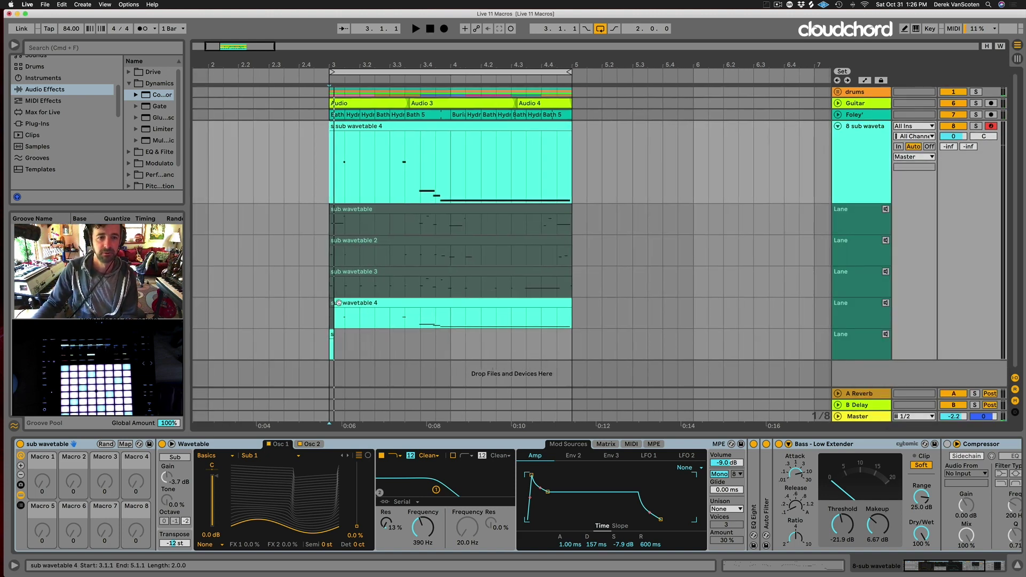
Extend the main lane's sub wavetable 4 clip back to 3.1.1 and delete the leftover fifth take lane
{"action": "scroll", "coordinate": [340, 297], "scroll_direction": "up", "scroll_amount": 3}
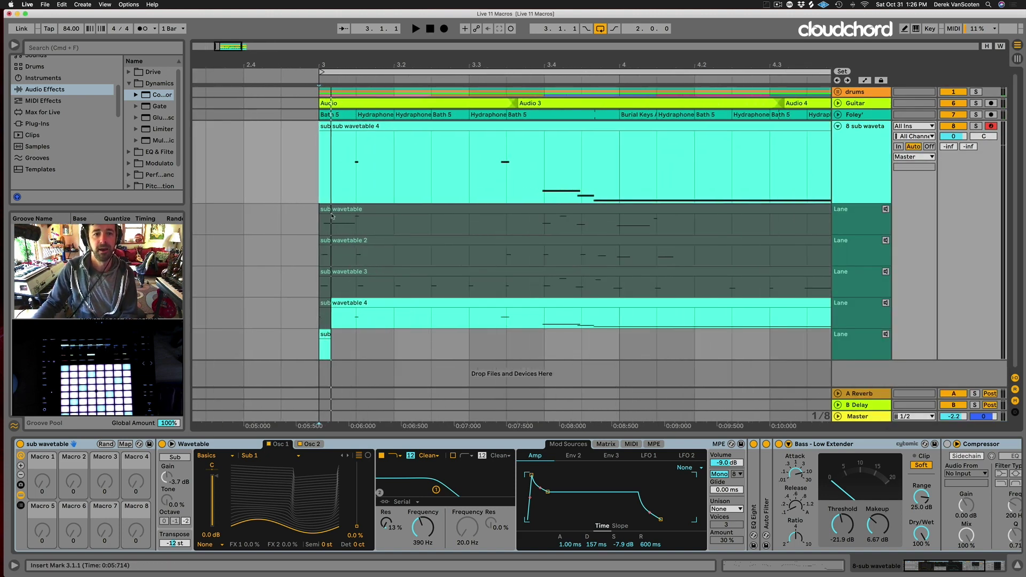
{"action": "left_click_drag", "start_coordinate": [331, 128], "coordinate": [321, 128]}
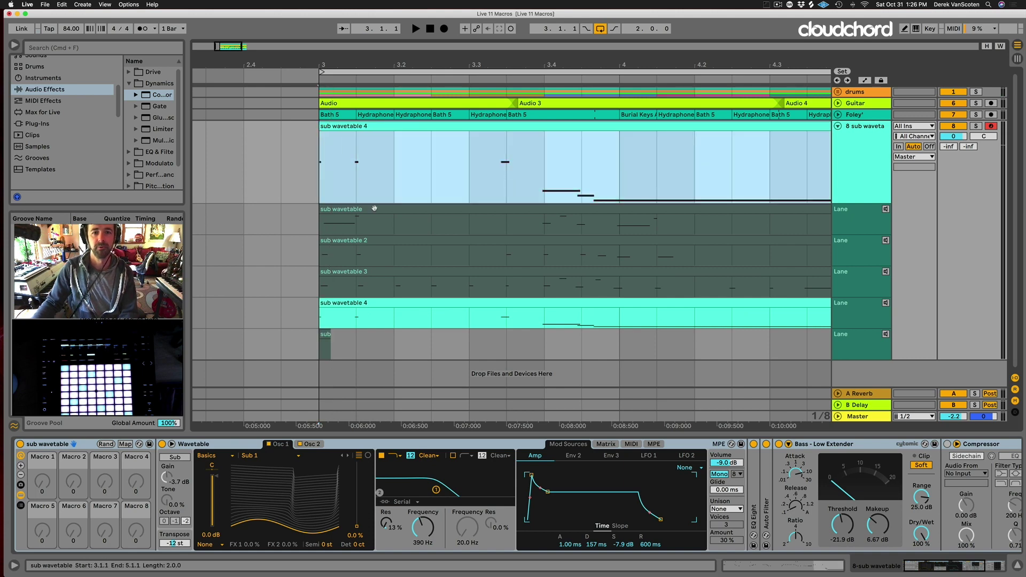
{"action": "scroll", "coordinate": [374, 209], "scroll_direction": "down", "scroll_amount": 3}
{"action": "left_click", "coordinate": [858, 342]}
{"action": "key", "text": "Delete"}
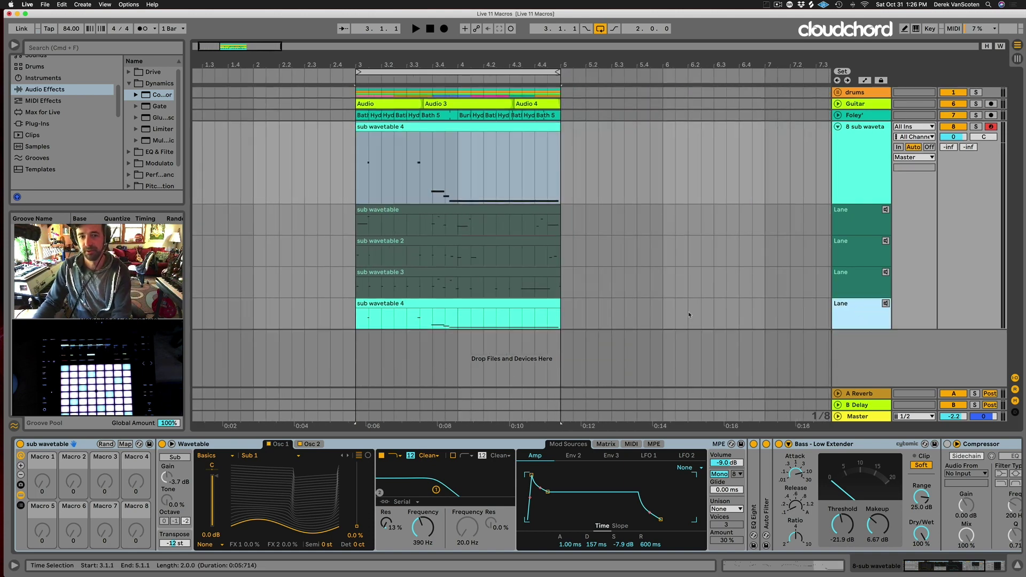
{"action": "scroll", "coordinate": [438, 261], "scroll_direction": "up", "scroll_amount": 3}
{"action": "scroll", "coordinate": [345, 235], "scroll_direction": "down", "scroll_amount": 2}
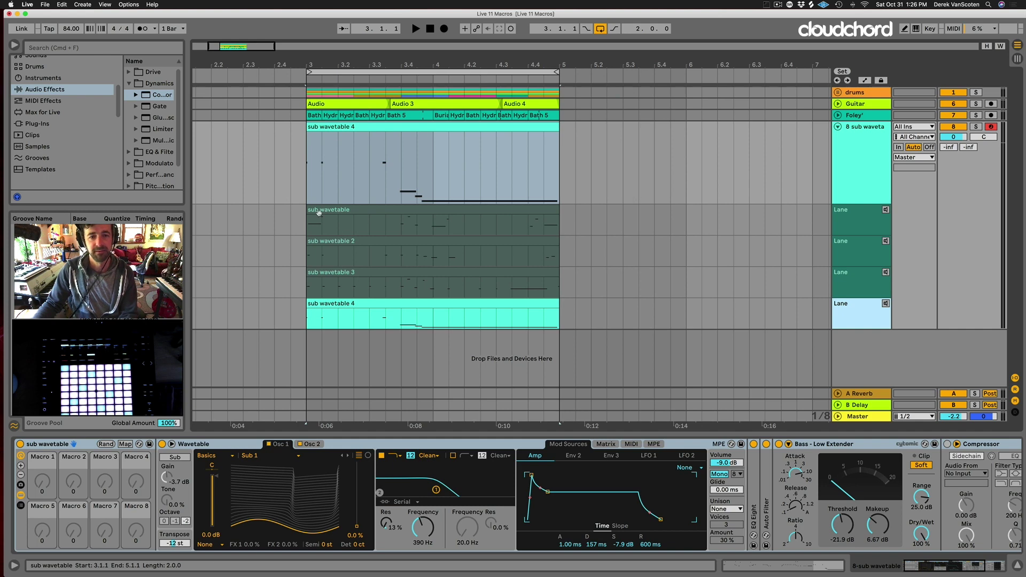
Comp 3.1.1 to 3.2.1 from sub wavetable, 3.2.3 to 3.3.1 from sub wavetable 3, and 4.1.1 to 4.2.1 from sub wavetable 2
{"action": "left_click", "coordinate": [319, 213]}
{"action": "scroll", "coordinate": [320, 216], "scroll_direction": "left", "scroll_amount": 2}
{"action": "left_click", "coordinate": [337, 223]}
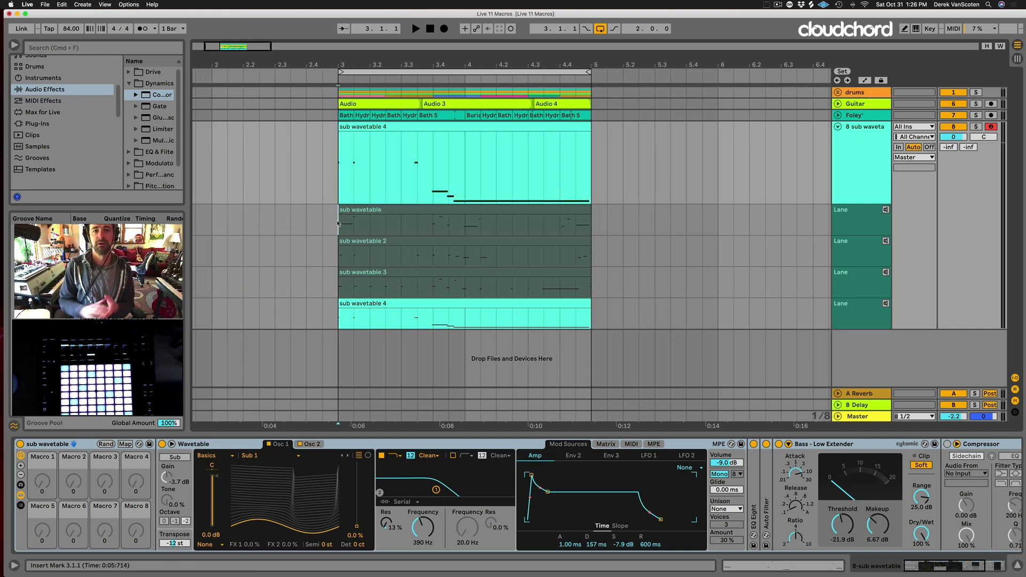
{"action": "left_click_drag", "start_coordinate": [338, 223], "coordinate": [368, 224]}
{"action": "key", "text": "Return"}
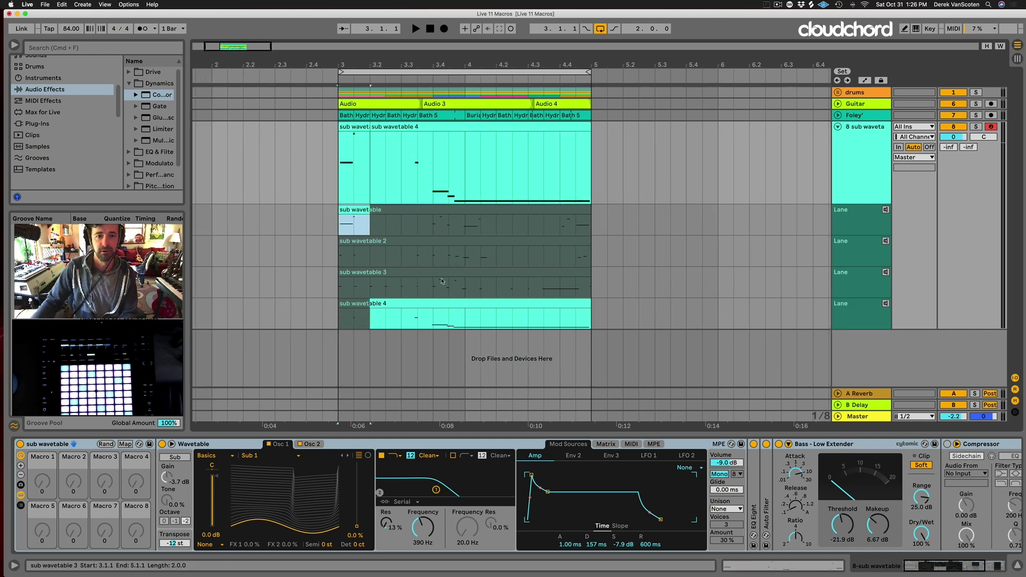
{"action": "left_click_drag", "start_coordinate": [386, 286], "coordinate": [401, 287]}
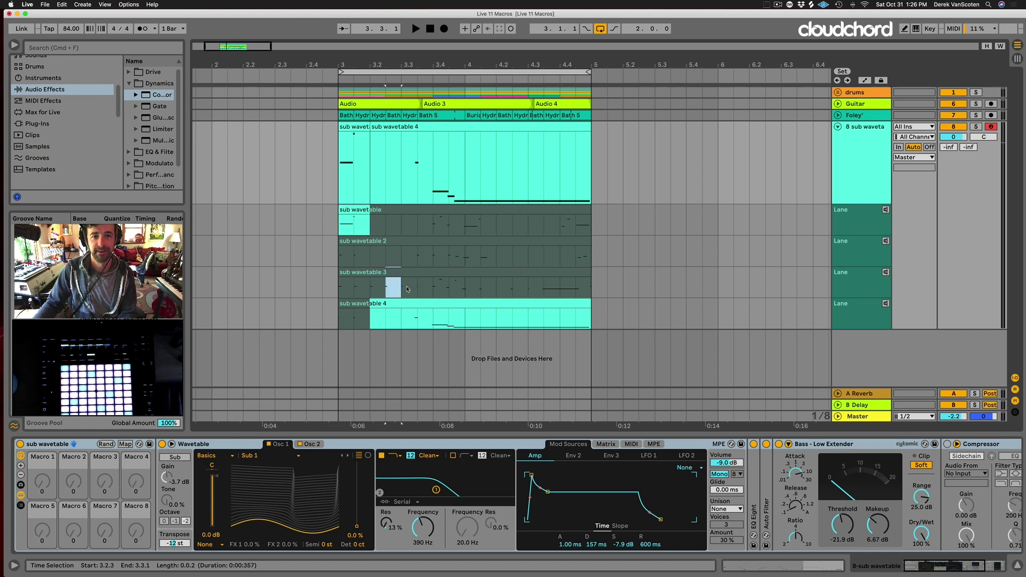
{"action": "key", "text": "Return"}
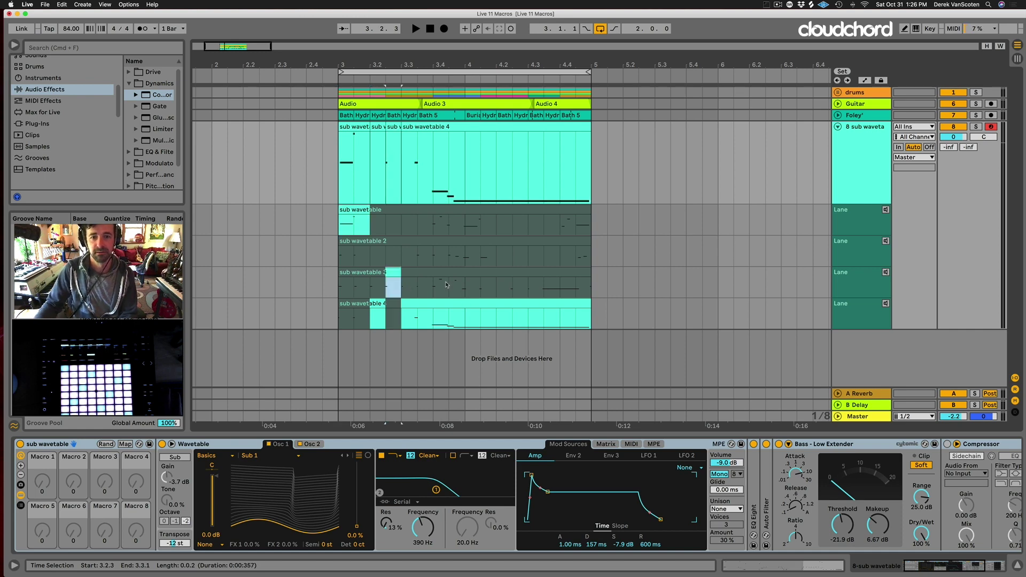
{"action": "left_click_drag", "start_coordinate": [465, 260], "coordinate": [496, 261]}
{"action": "key", "text": "Return"}
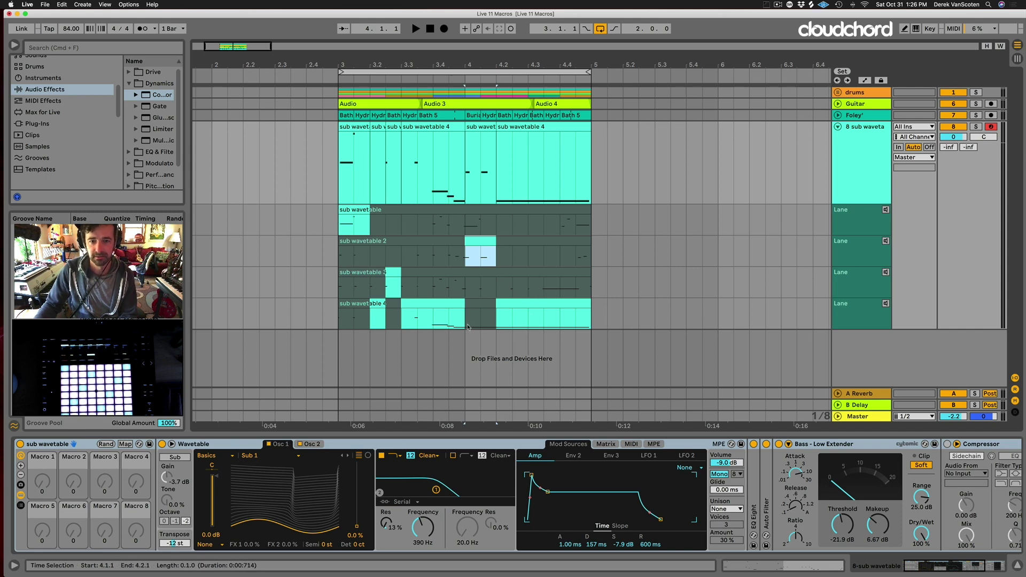
Split the sub wavetable 4 take at 4.1.1 and move its second half into the main lane at 4.2.1
{"action": "left_click_drag", "start_coordinate": [468, 327], "coordinate": [566, 323]}
{"action": "key", "text": "super+e"}
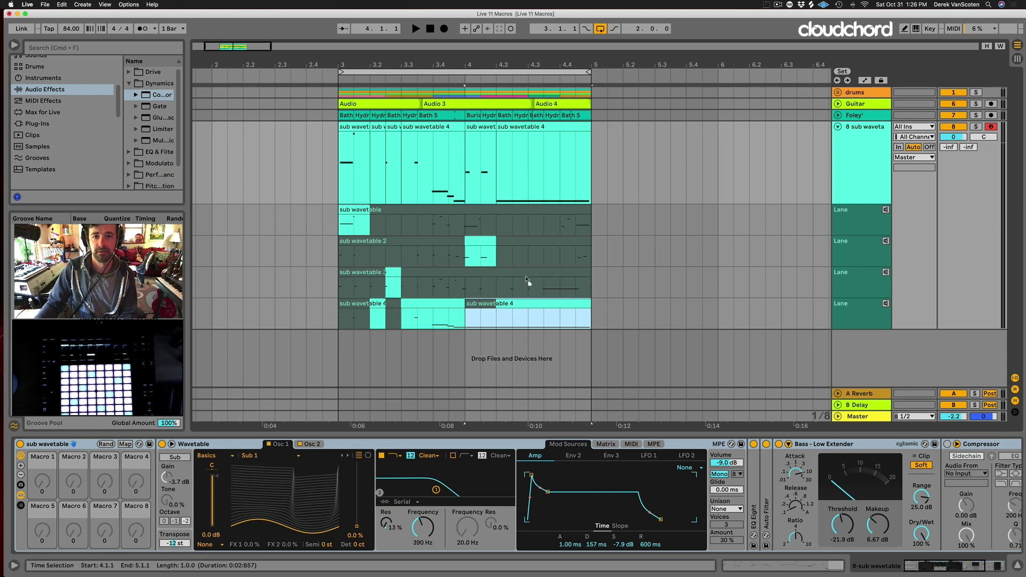
{"action": "left_click_drag", "start_coordinate": [528, 281], "coordinate": [508, 200]}
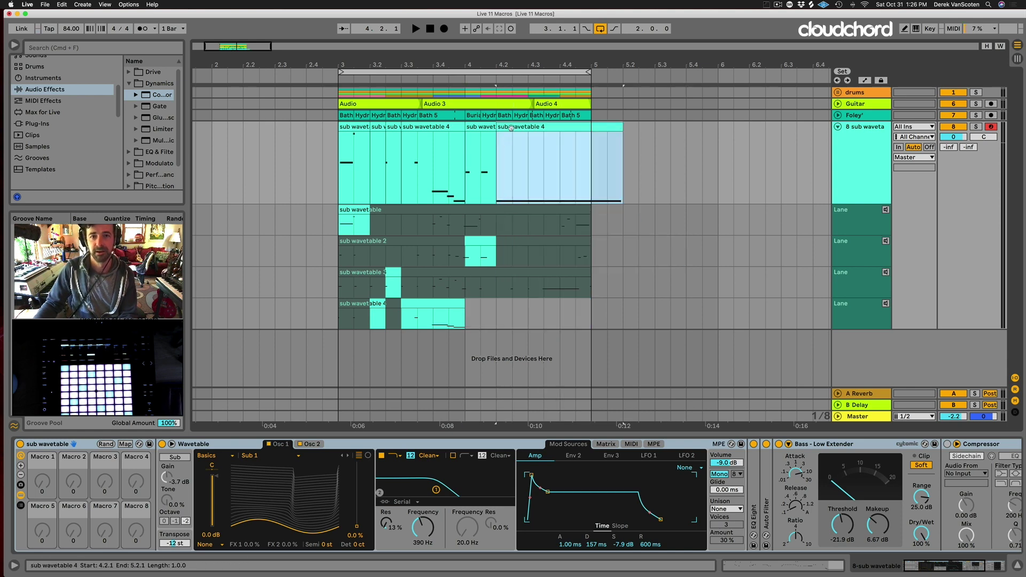
Open the moved sub wavetable 4 clip, fold its note editor, and trim the long C1 note to start at 8.1.1
{"action": "double_click", "coordinate": [511, 128]}
{"action": "scroll", "coordinate": [503, 496], "scroll_direction": "down", "scroll_amount": 5}
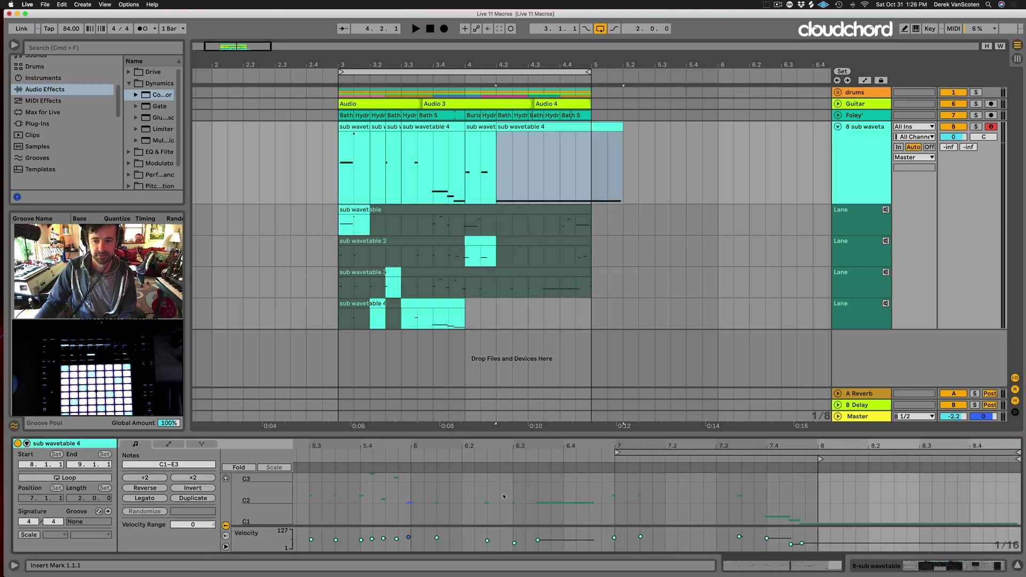
{"action": "left_click", "coordinate": [825, 524]}
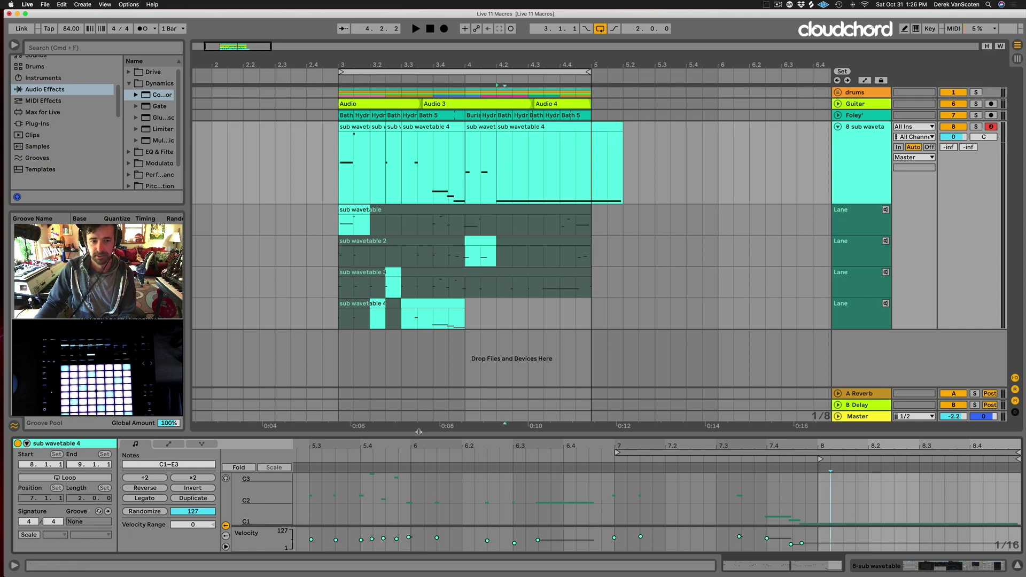
{"action": "left_click", "coordinate": [245, 473]}
{"action": "scroll", "coordinate": [853, 514], "scroll_direction": "down", "scroll_amount": 1}
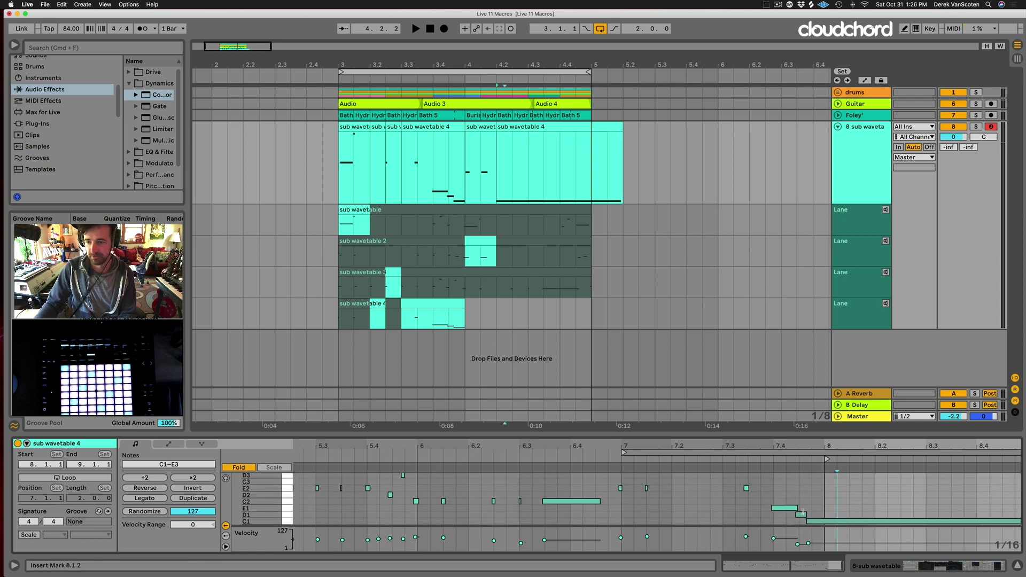
{"action": "left_click_drag", "start_coordinate": [807, 521], "coordinate": [823, 523]}
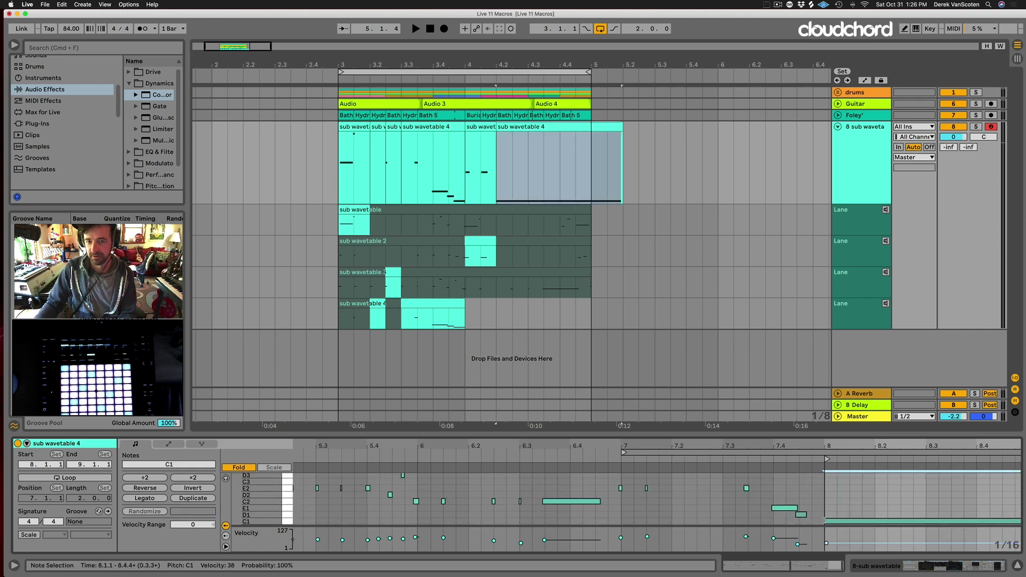
Play the sub wavetable comp while trimming the last main-lane clip to end at 5.1.1, and stop playback
{"action": "left_click", "coordinate": [328, 187]}
{"action": "key", "text": "space"}
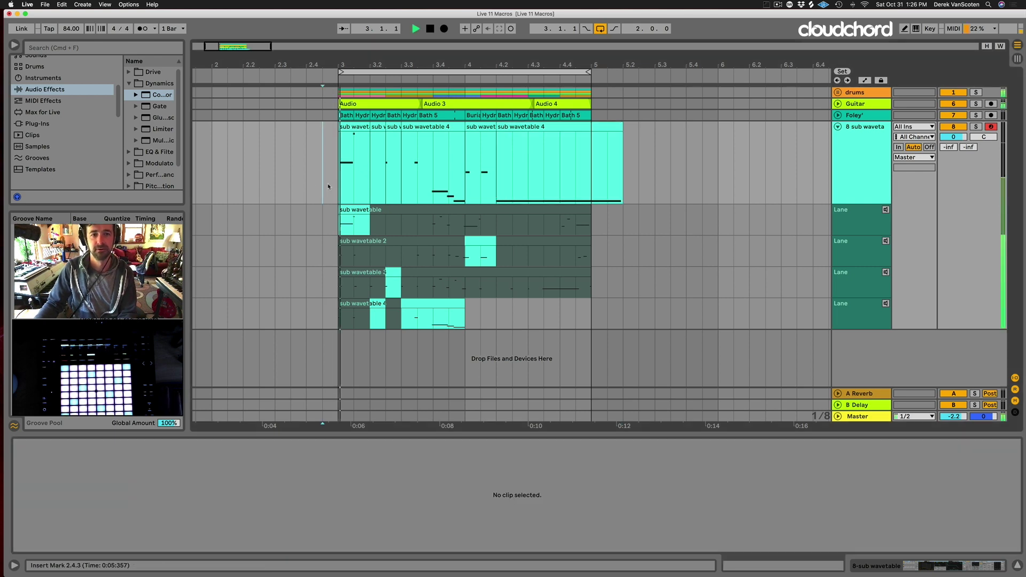
{"action": "scroll", "coordinate": [364, 179], "scroll_direction": "down", "scroll_amount": 2}
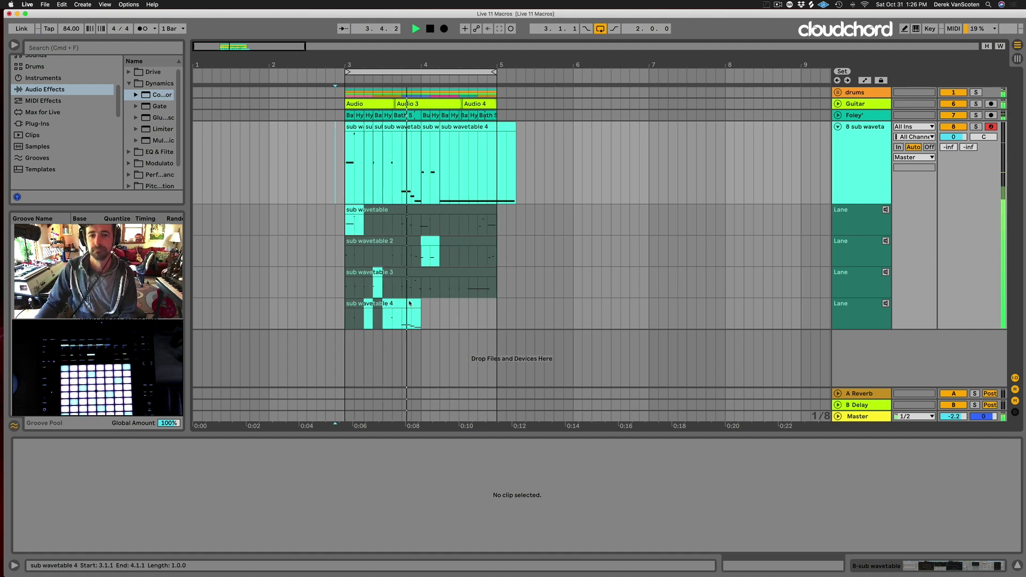
{"action": "scroll", "coordinate": [409, 302], "scroll_direction": "down", "scroll_amount": 5}
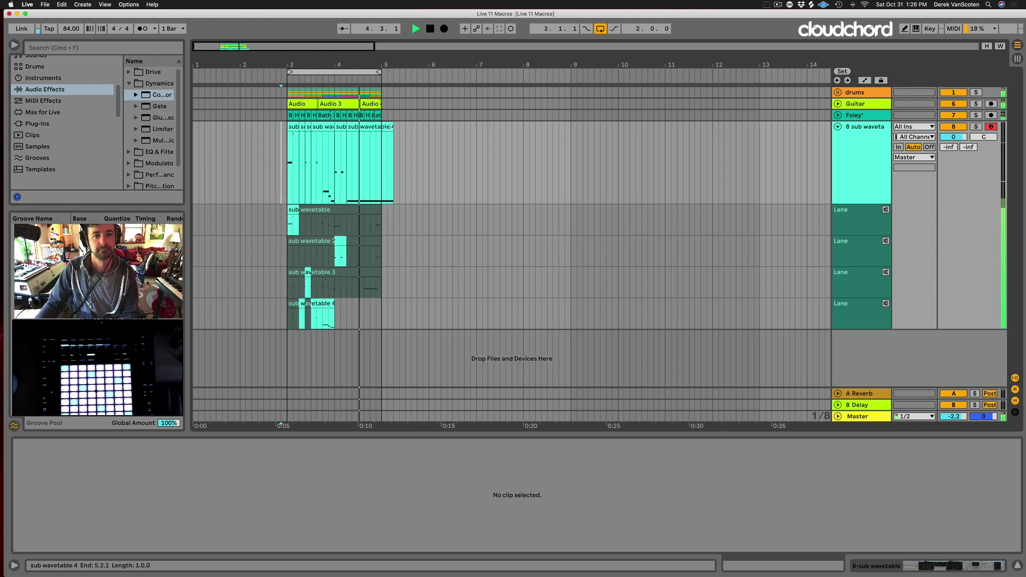
{"action": "left_click_drag", "start_coordinate": [394, 127], "coordinate": [382, 126]}
{"action": "key", "text": "space"}
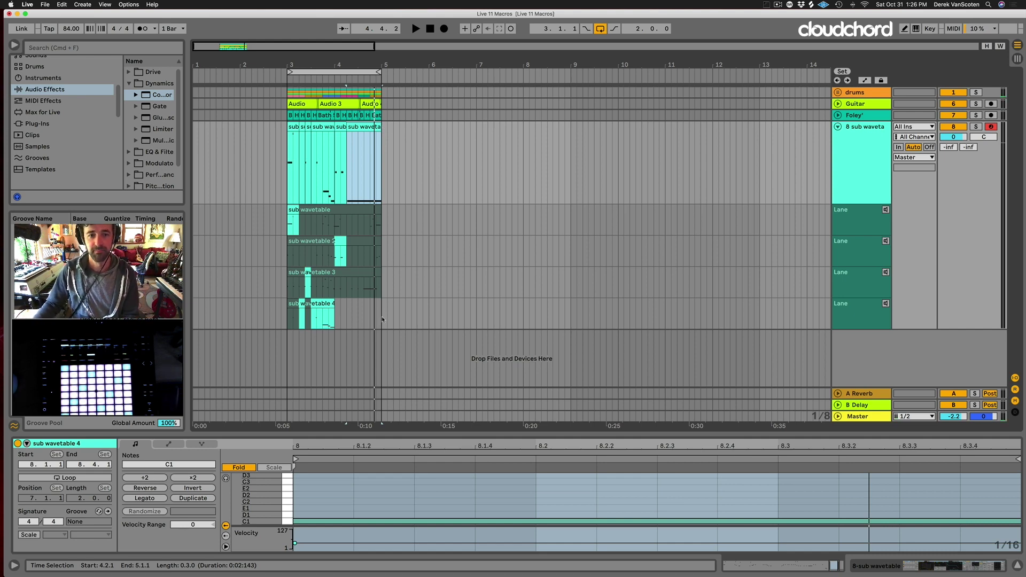
Delete all clips from the sub wavetable track's take lanes and from its main lane
{"action": "left_click_drag", "start_coordinate": [382, 320], "coordinate": [282, 211]}
{"action": "key", "text": "Delete"}
{"action": "left_click", "coordinate": [399, 186]}
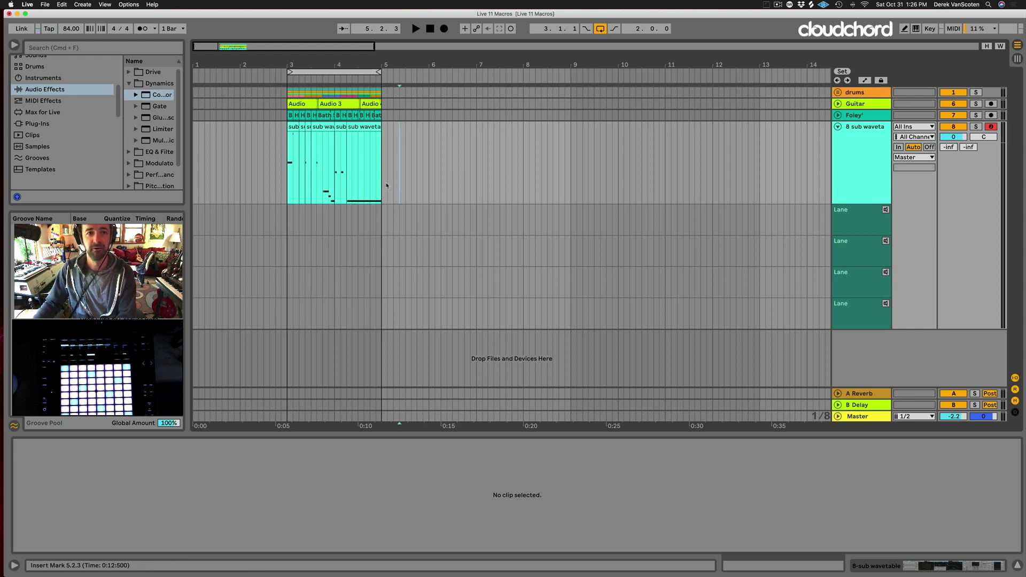
{"action": "left_click_drag", "start_coordinate": [386, 185], "coordinate": [281, 182]}
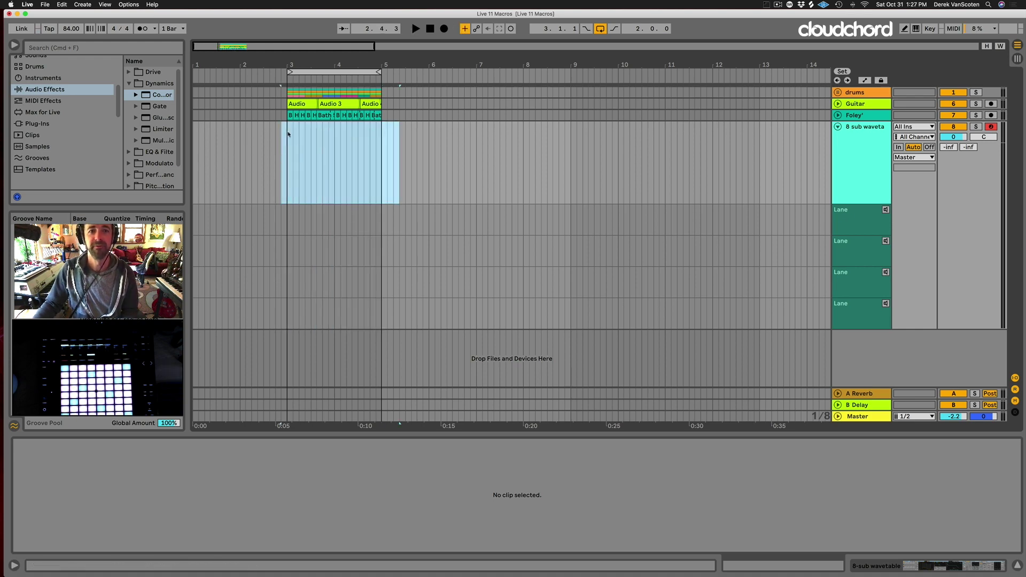
Record new looped MIDI takes on the sub wavetable track from 3.1.1, stop, and briefly enlarge the note editor to view the notes
{"action": "left_click", "coordinate": [287, 175]}
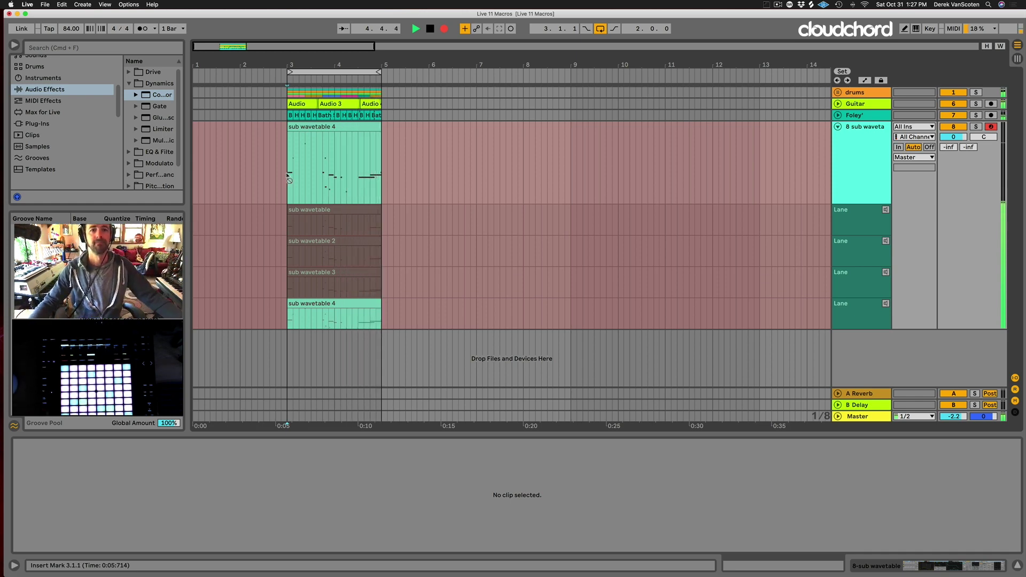
{"action": "key", "text": "F9"}
{"action": "key", "text": "space"}
{"action": "scroll", "coordinate": [268, 194], "scroll_direction": "up", "scroll_amount": 3}
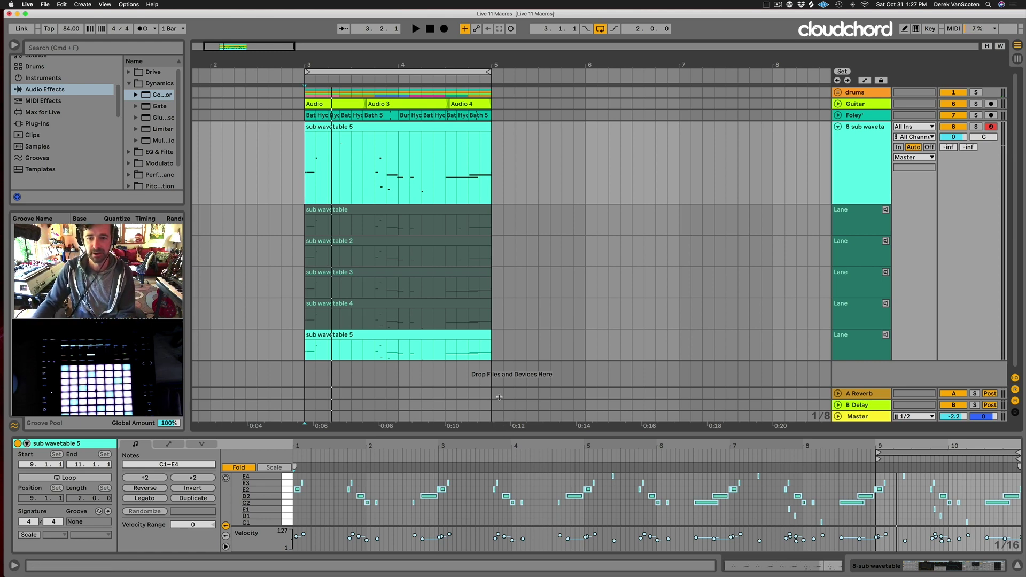
{"action": "left_click_drag", "start_coordinate": [499, 397], "coordinate": [503, 345]}
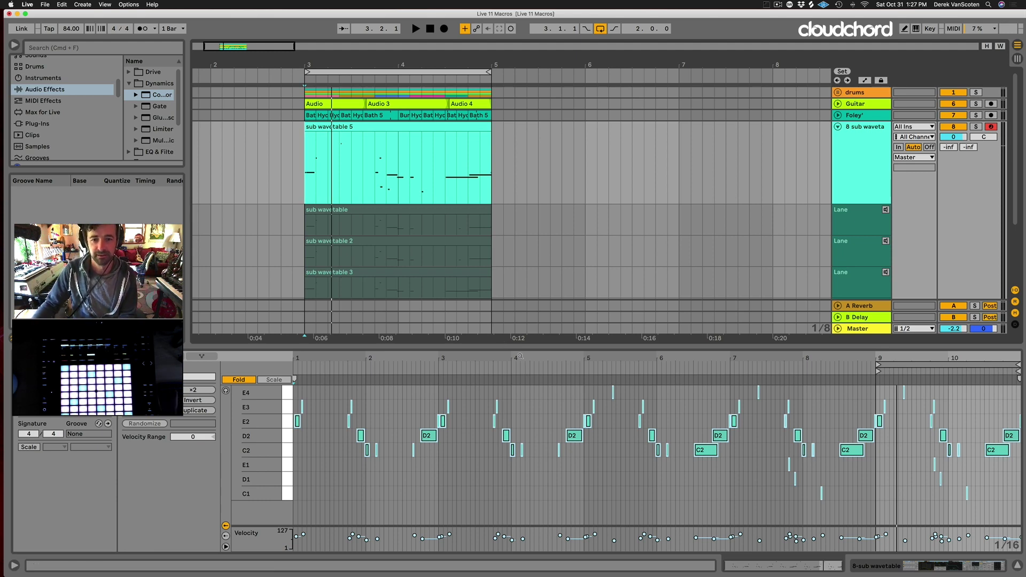
{"action": "left_click_drag", "start_coordinate": [516, 344], "coordinate": [514, 432]}
Comp the section from 4.1.1 to 4.2.3 from the first sub wavetable take into the main lane
{"action": "scroll", "coordinate": [413, 288], "scroll_direction": "up", "scroll_amount": 5}
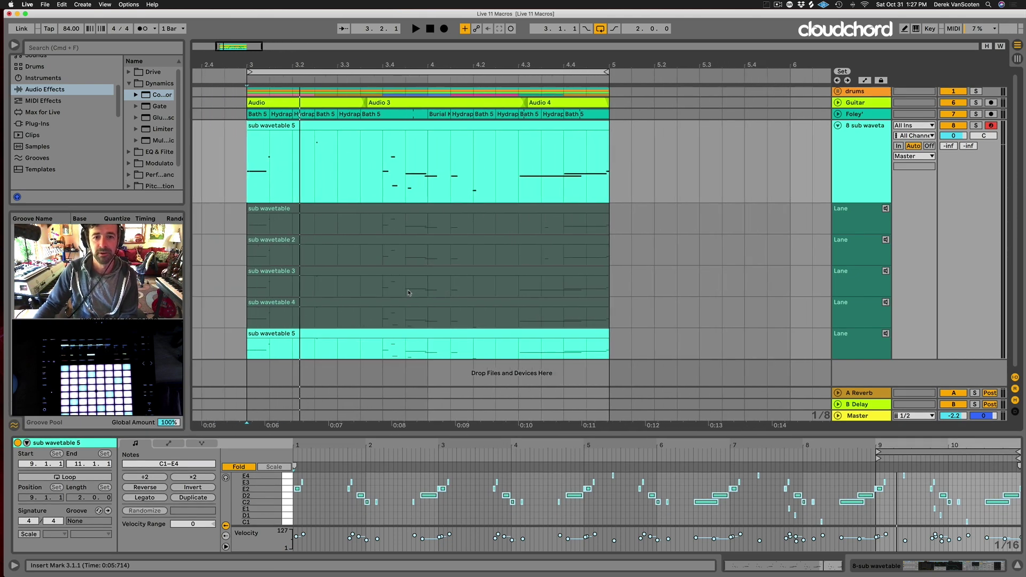
{"action": "scroll", "coordinate": [450, 281], "scroll_direction": "left", "scroll_amount": 2}
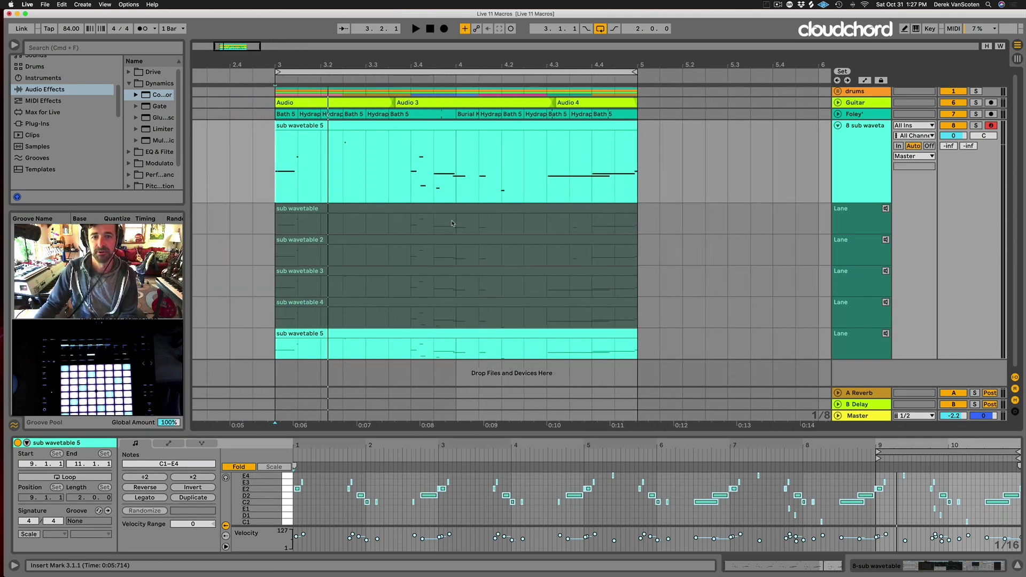
{"action": "left_click_drag", "start_coordinate": [452, 223], "coordinate": [521, 225]}
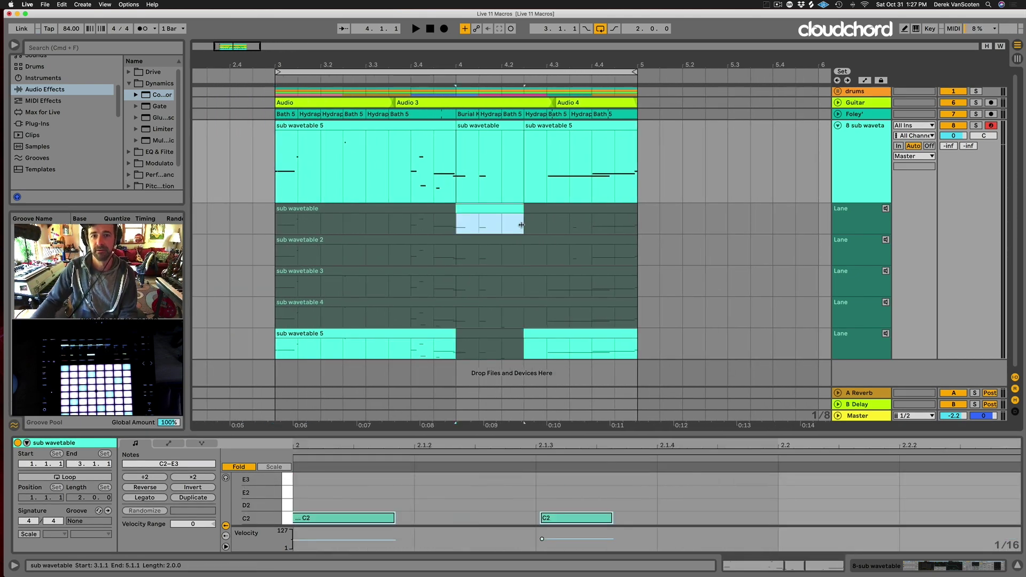
Play the updated sub wavetable comp from 3.4.1 to check it, and stop playback
{"action": "left_click", "coordinate": [413, 173]}
{"action": "key", "text": "space"}
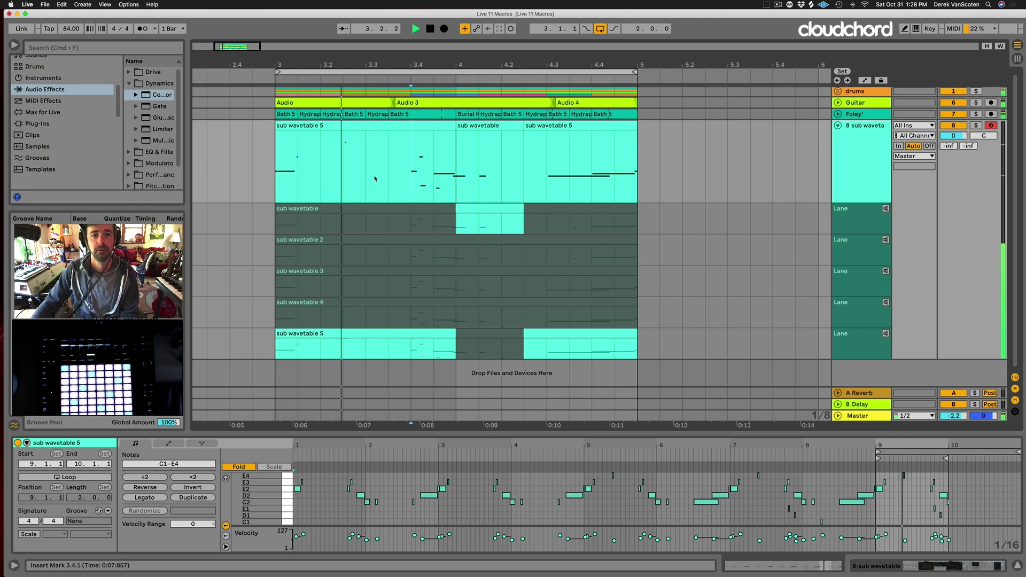
{"action": "scroll", "coordinate": [351, 280], "scroll_direction": "left", "scroll_amount": 1}
{"action": "scroll", "coordinate": [351, 280], "scroll_direction": "left", "scroll_amount": 1}
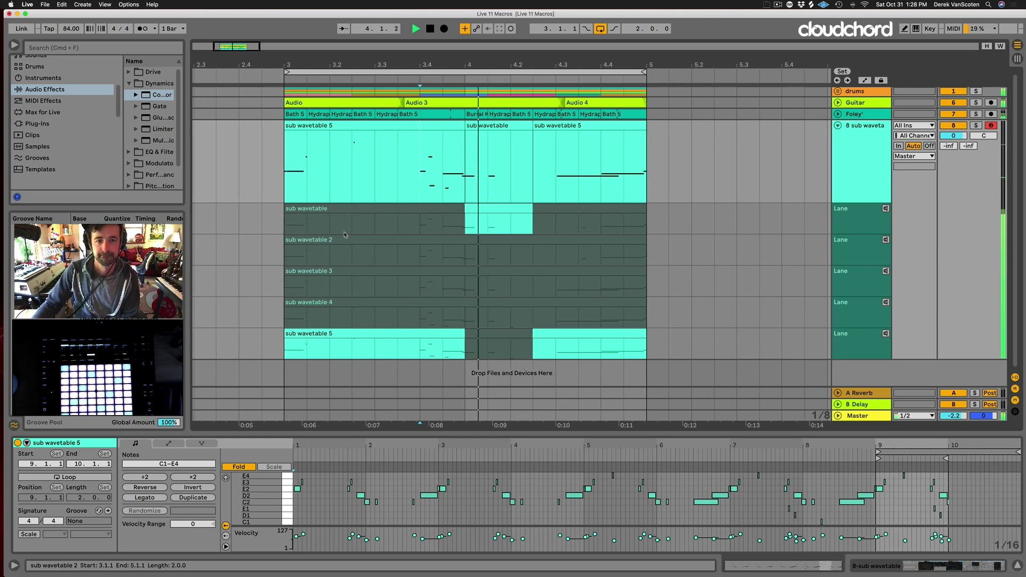
{"action": "key", "text": "space"}
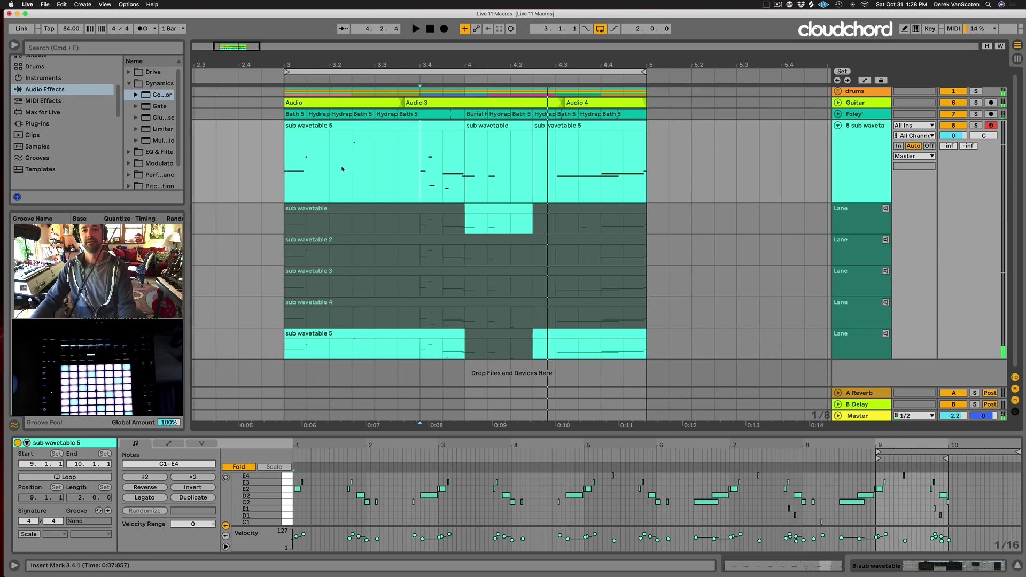
Comp the section from 3.2.1 to 3.3.1 from the second sub wavetable take into the main lane, and play it from 3.1.1
{"action": "left_click_drag", "start_coordinate": [336, 254], "coordinate": [375, 258]}
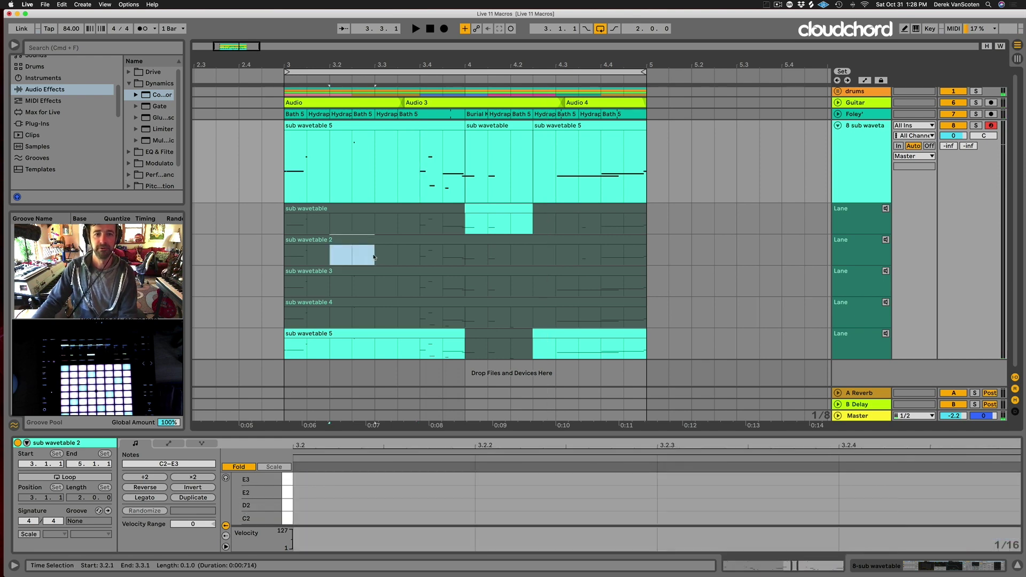
{"action": "key", "text": "Return"}
{"action": "left_click", "coordinate": [284, 184]}
{"action": "key", "text": "space"}
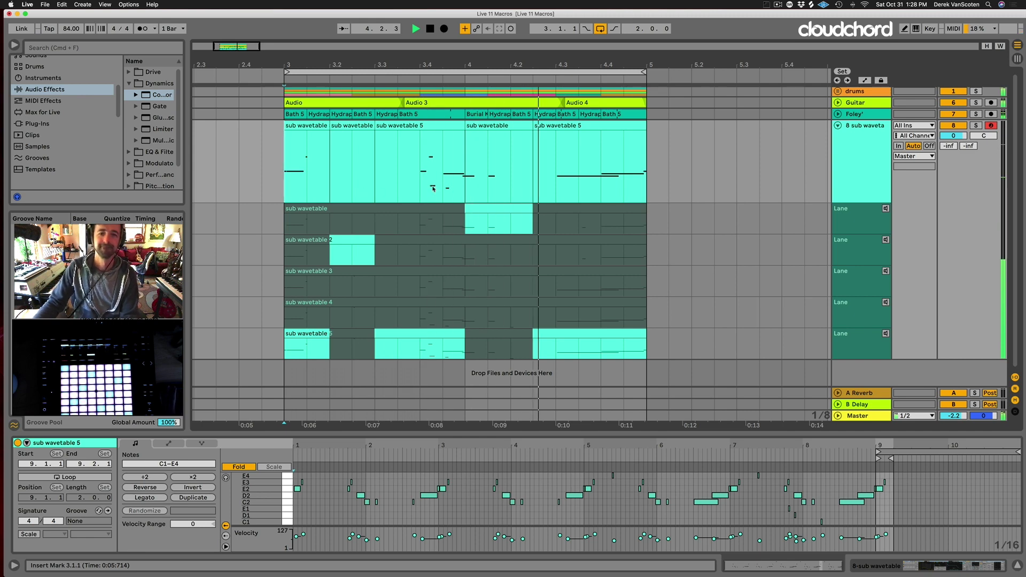
{"action": "scroll", "coordinate": [433, 188], "scroll_direction": "down", "scroll_amount": 5}
{"action": "key", "text": "space"}
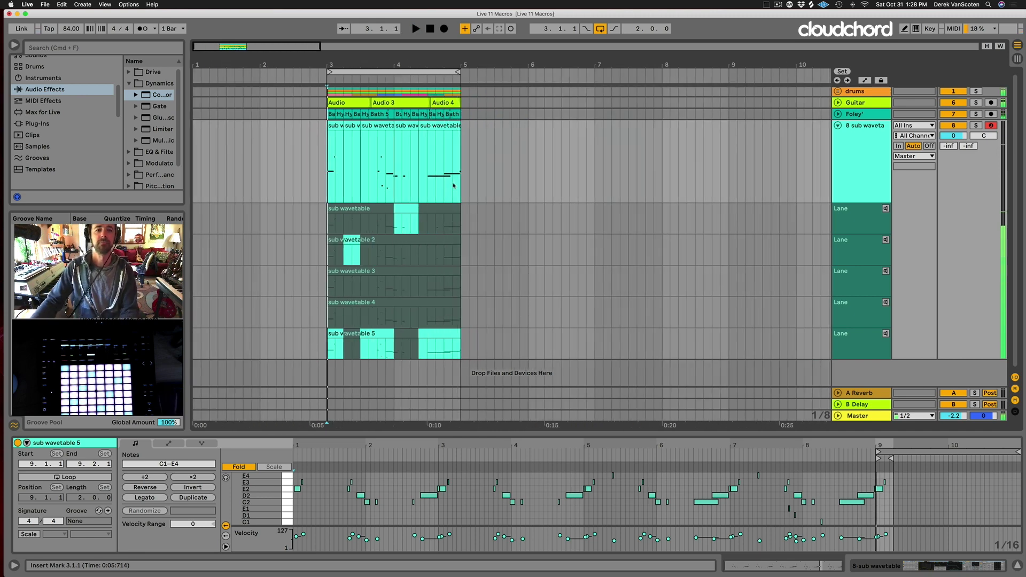
Show the sub wavetable track's devices and add a Compressor at the end of its chain
{"action": "left_click", "coordinate": [853, 173]}
{"action": "key", "text": "shift+Tab"}
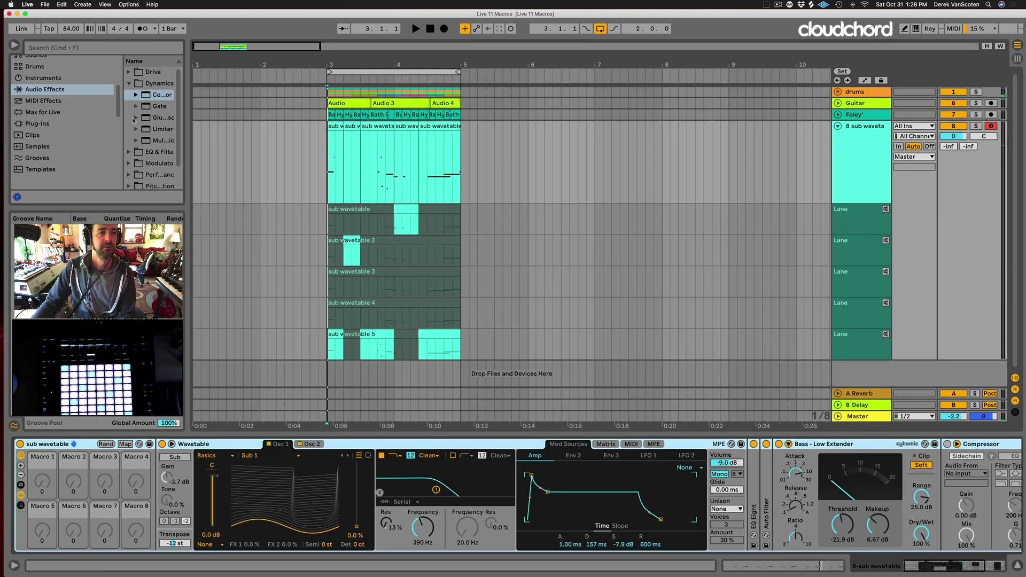
{"action": "left_click_drag", "start_coordinate": [145, 102], "coordinate": [362, 168]}
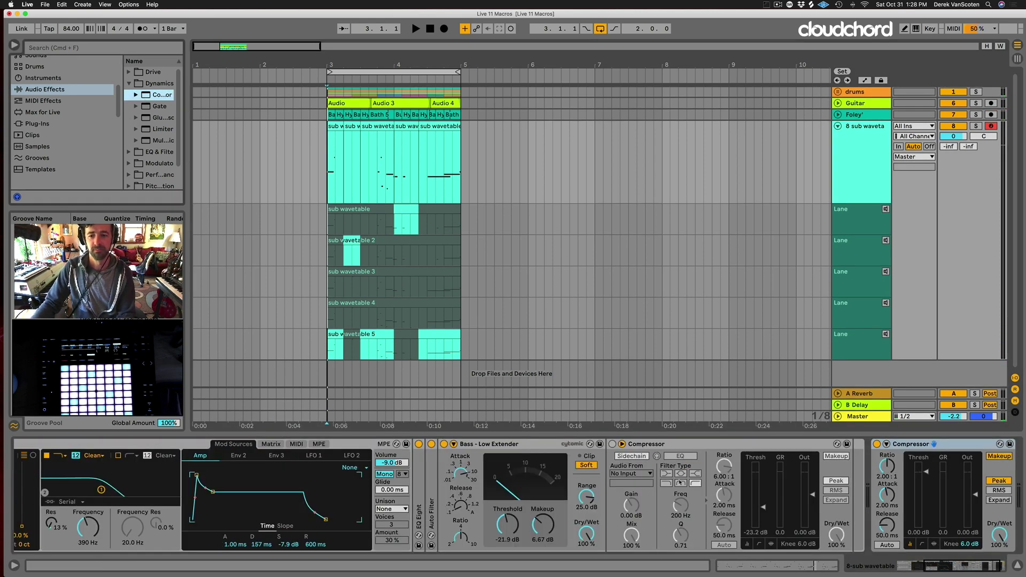
Enable the sidechain on the track's original Compressor and take its audio from the 2-Kount Kit Live 11 track
{"action": "left_click", "coordinate": [627, 457]}
{"action": "left_click", "coordinate": [629, 473]}
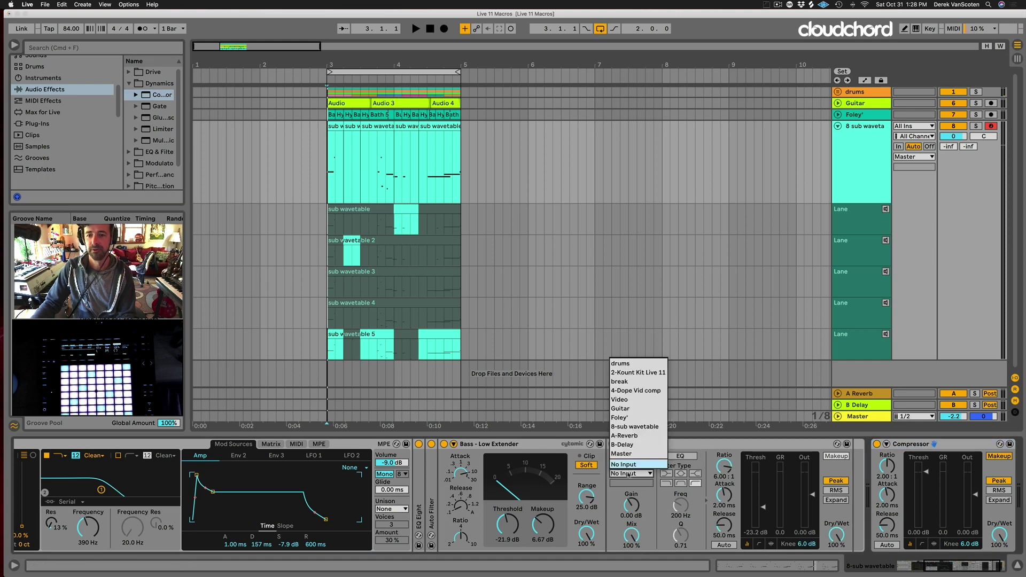
{"action": "left_click", "coordinate": [636, 374]}
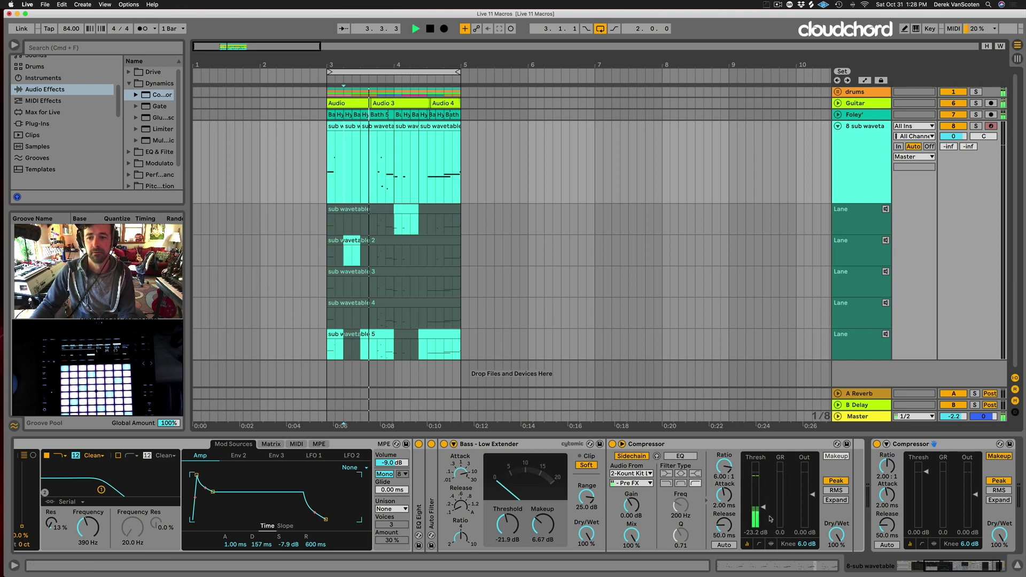
Delete the extra Compressor at the end of the chain, listen to the sidechained bass, and stop playback
{"action": "left_click", "coordinate": [914, 444]}
{"action": "key", "text": "Delete"}
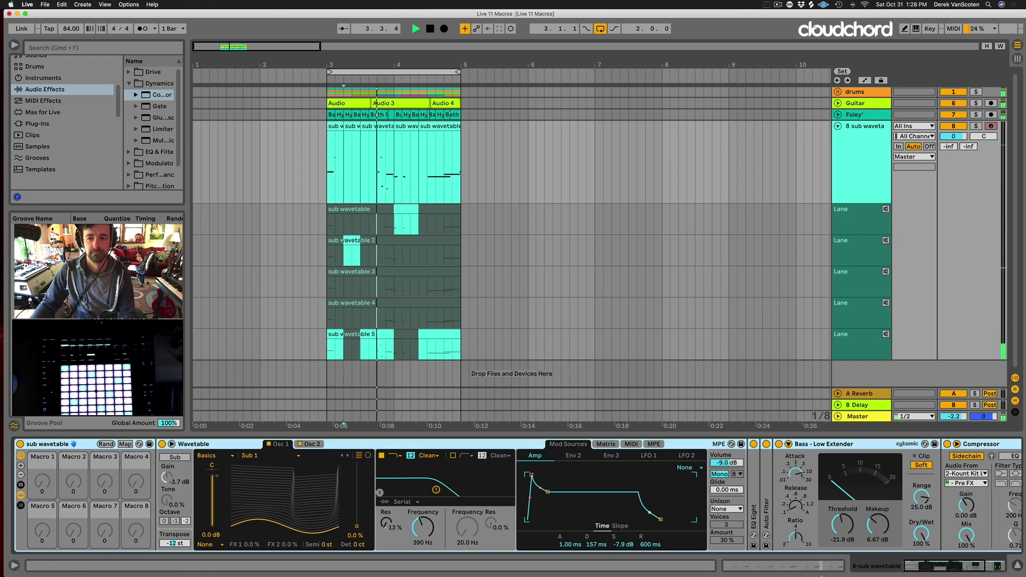
{"action": "scroll", "coordinate": [807, 501], "scroll_direction": "right", "scroll_amount": 5}
{"action": "scroll", "coordinate": [797, 501], "scroll_direction": "left", "scroll_amount": 5}
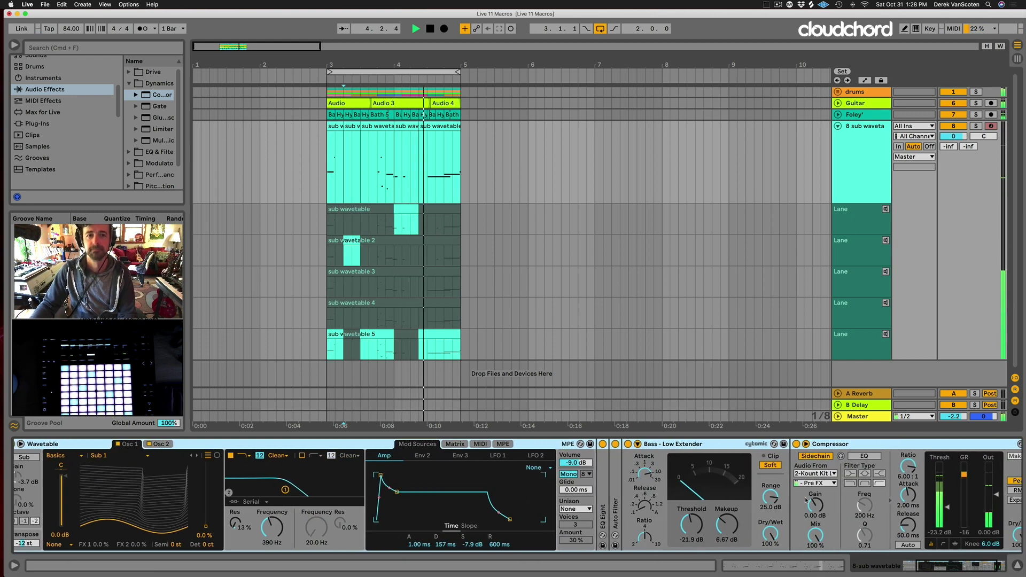
{"action": "key", "text": "space"}
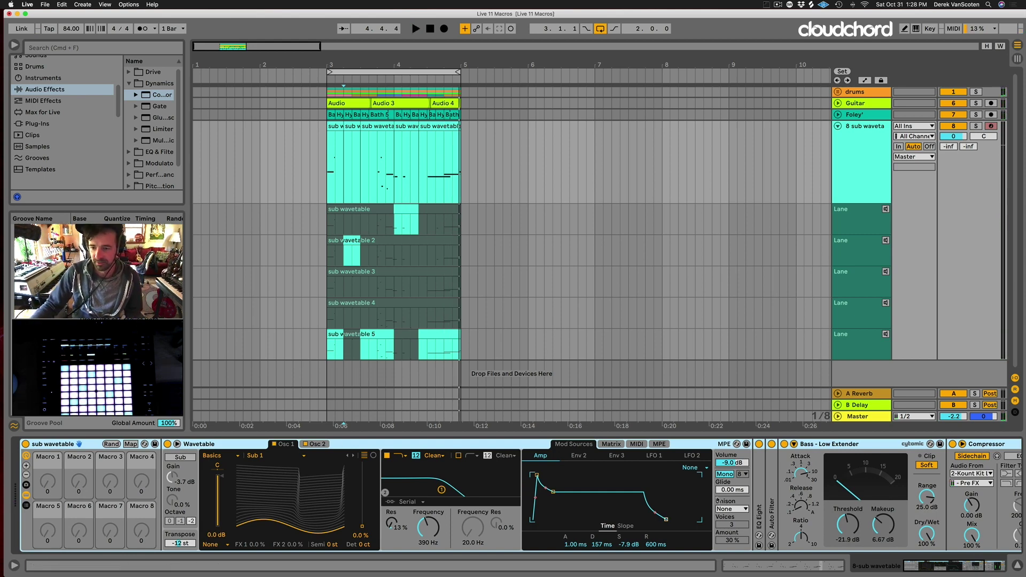
Unfold the Auto Filter and EQ Eight devices on the sub wavetable track to examine their settings
{"action": "scroll", "coordinate": [747, 497], "scroll_direction": "right", "scroll_amount": 3}
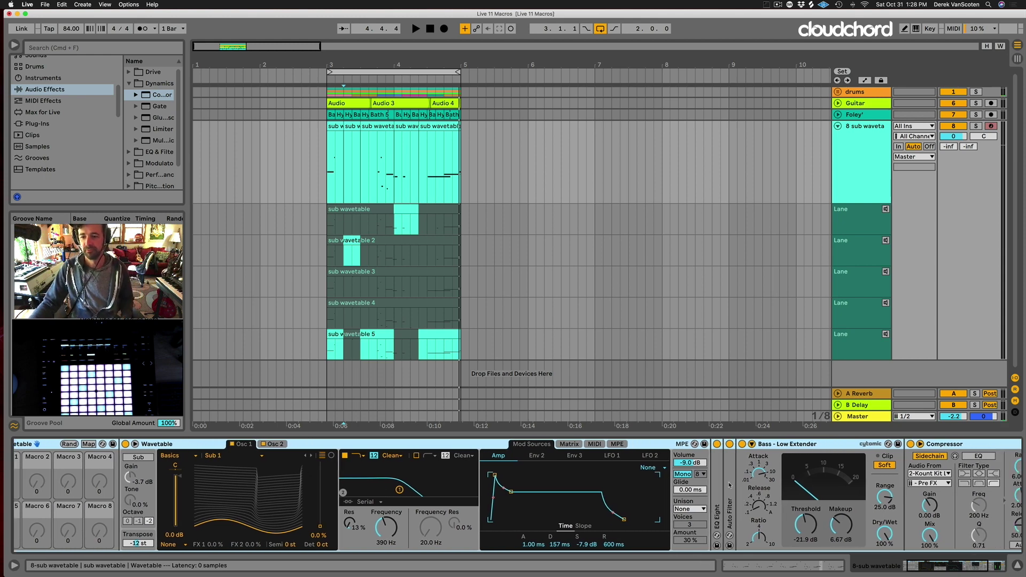
{"action": "double_click", "coordinate": [734, 497]}
{"action": "double_click", "coordinate": [712, 485]}
{"action": "scroll", "coordinate": [738, 481], "scroll_direction": "right", "scroll_amount": 5}
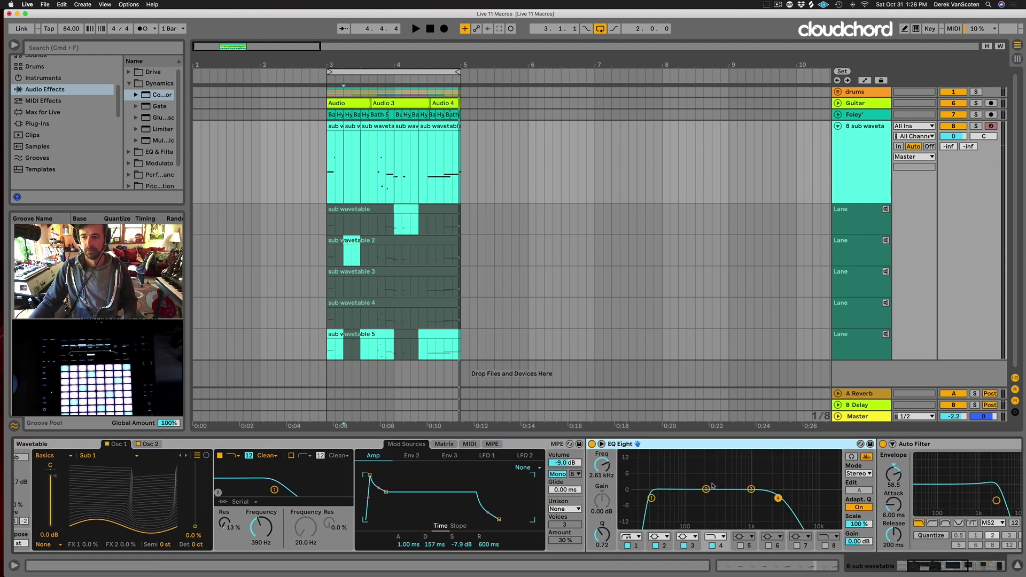
{"action": "scroll", "coordinate": [749, 470], "scroll_direction": "right", "scroll_amount": 8}
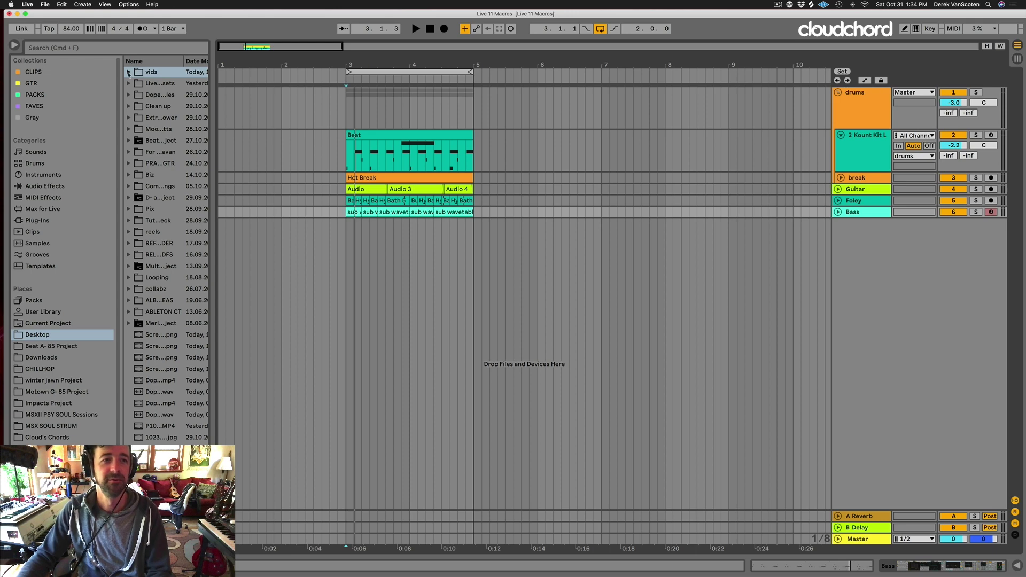
Place the A Taste of New York video from the Desktop's vids folder on a new muted track at 3.1.1, closing its video window
{"action": "left_click", "coordinate": [129, 72]}
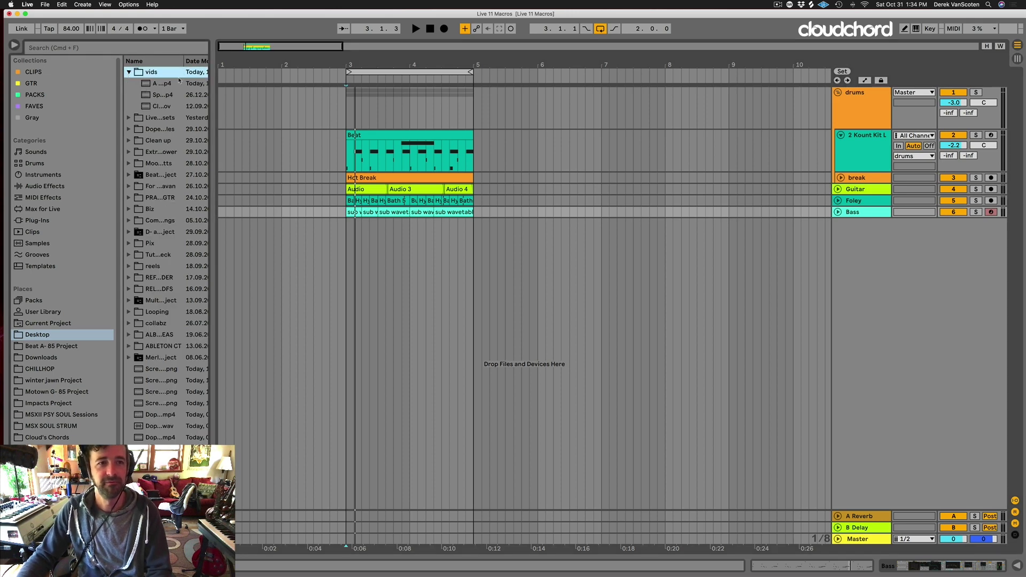
{"action": "left_click_drag", "start_coordinate": [213, 86], "coordinate": [291, 85]}
{"action": "left_click", "coordinate": [159, 84]}
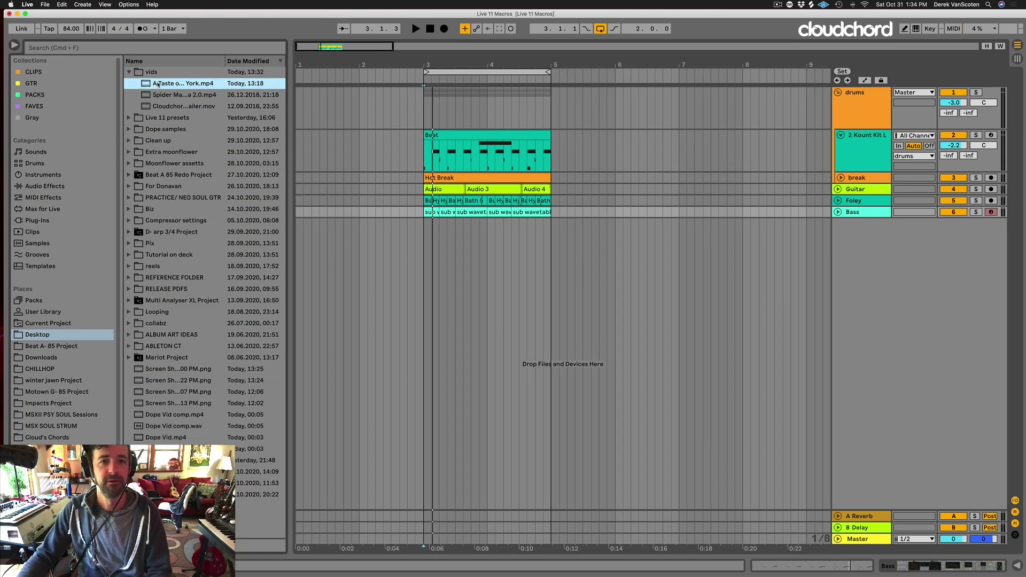
{"action": "left_click_drag", "start_coordinate": [156, 84], "coordinate": [426, 265]}
{"action": "left_click", "coordinate": [958, 225]}
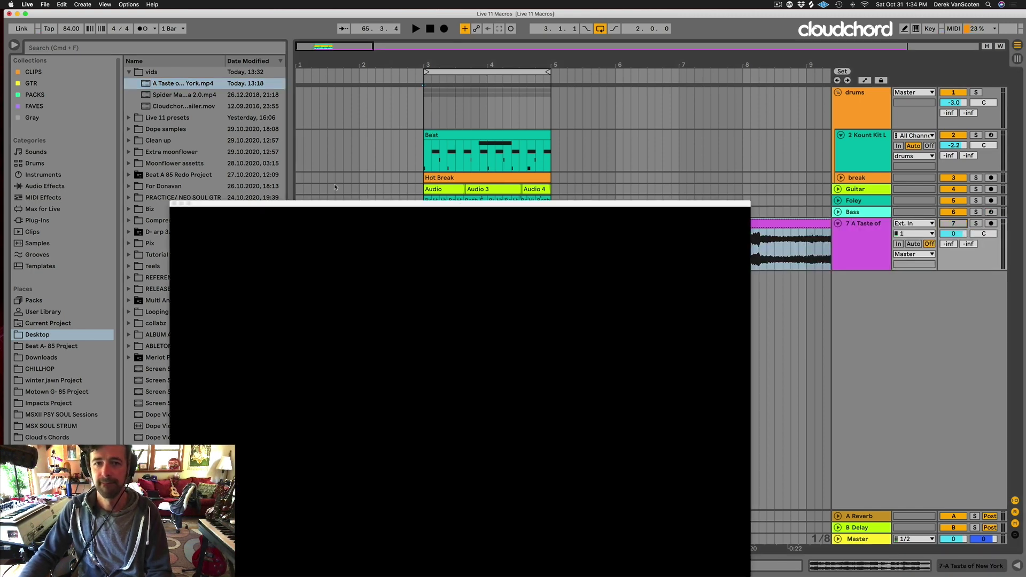
{"action": "left_click", "coordinate": [174, 204]}
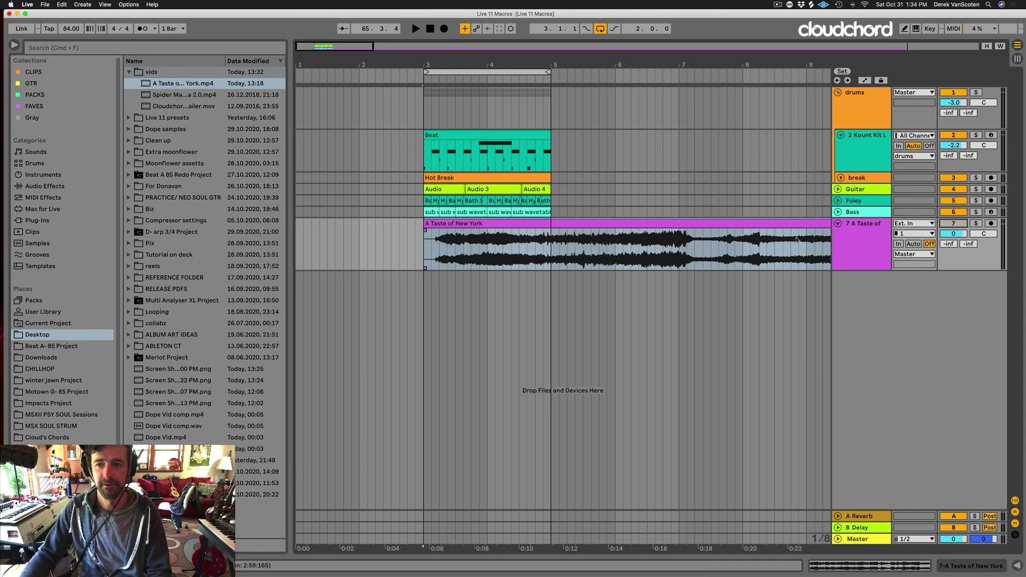
Insert five take lanes on the A Taste of New York track
{"action": "left_click", "coordinate": [849, 245]}
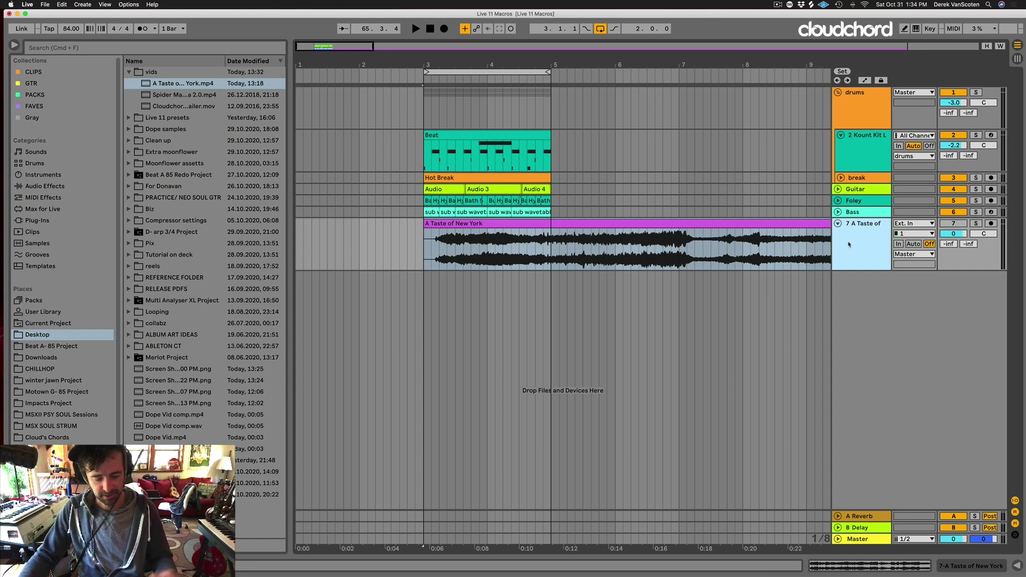
{"action": "key", "text": "alt"}
{"action": "key", "text": "alt+shift+t"}
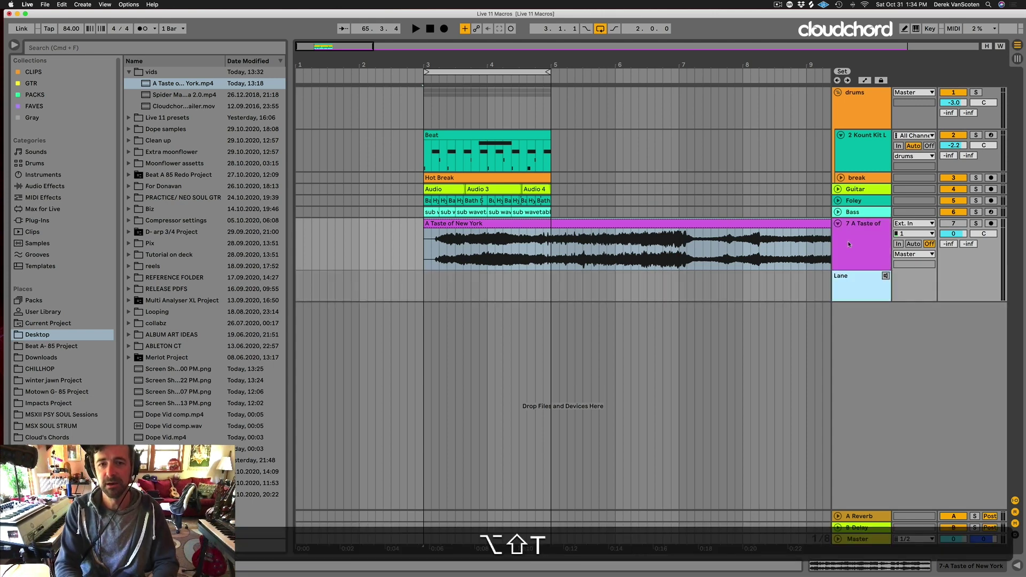
{"action": "key", "text": "alt+shift+t"}
{"action": "key", "text": "alt+shift+t"}
{"action": "key", "text": "alt+shift+t"}
{"action": "key", "text": "alt+shift+t"}
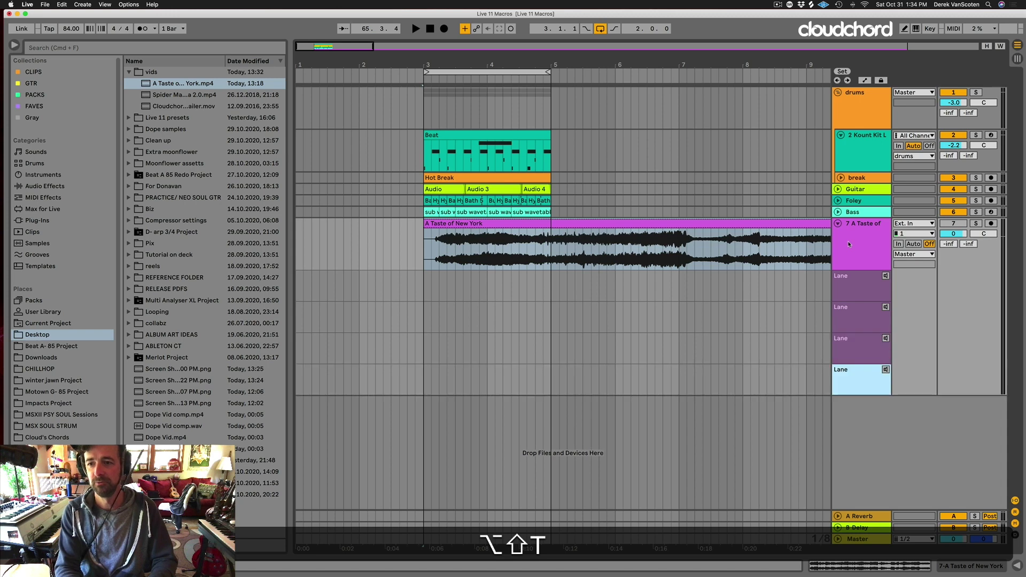
{"action": "right_click", "coordinate": [860, 283]}
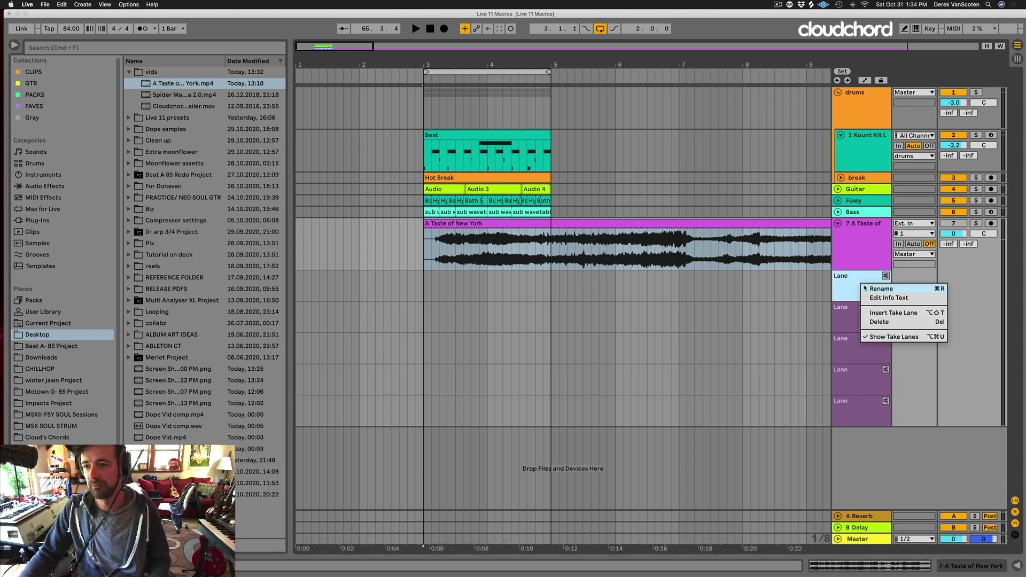
{"action": "left_click", "coordinate": [411, 299]}
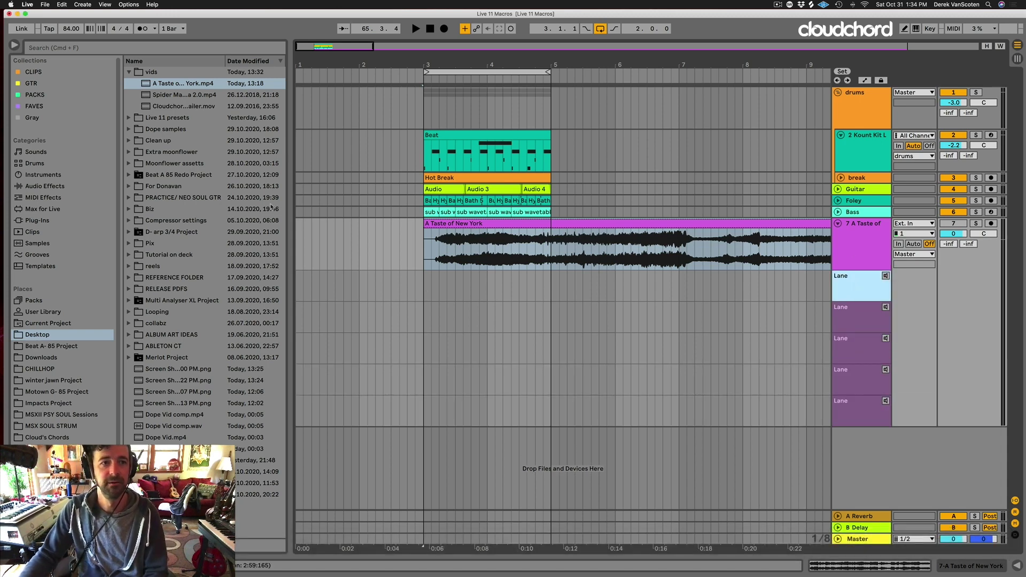
Place the Spider Man Insta 2.0 video in the second take lane and the Cloudchord- Golden XO trailer in the third, both from bar 3
{"action": "left_click_drag", "start_coordinate": [143, 97], "coordinate": [427, 323]}
{"action": "left_click_drag", "start_coordinate": [146, 109], "coordinate": [433, 334]}
{"action": "scroll", "coordinate": [434, 334], "scroll_direction": "down", "scroll_amount": 5}
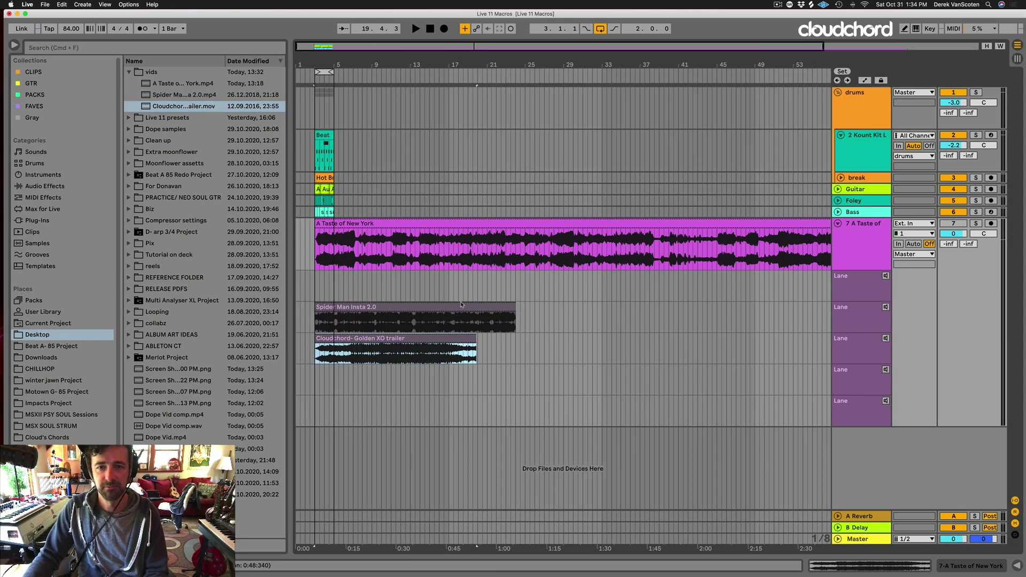
Split sections out of the main A Taste of New York clip and move them into the first, fourth and fifth take lanes near bar 3
{"action": "left_click_drag", "start_coordinate": [544, 247], "coordinate": [660, 247]}
{"action": "key", "text": "super+e"}
{"action": "left_click_drag", "start_coordinate": [605, 221], "coordinate": [375, 275]}
{"action": "left_click_drag", "start_coordinate": [779, 261], "coordinate": [319, 392]}
{"action": "key", "text": "cmd+e"}
{"action": "left_click_drag", "start_coordinate": [722, 251], "coordinate": [318, 416]}
{"action": "key", "text": "super+e"}
{"action": "scroll", "coordinate": [308, 354], "scroll_direction": "up", "scroll_amount": 5}
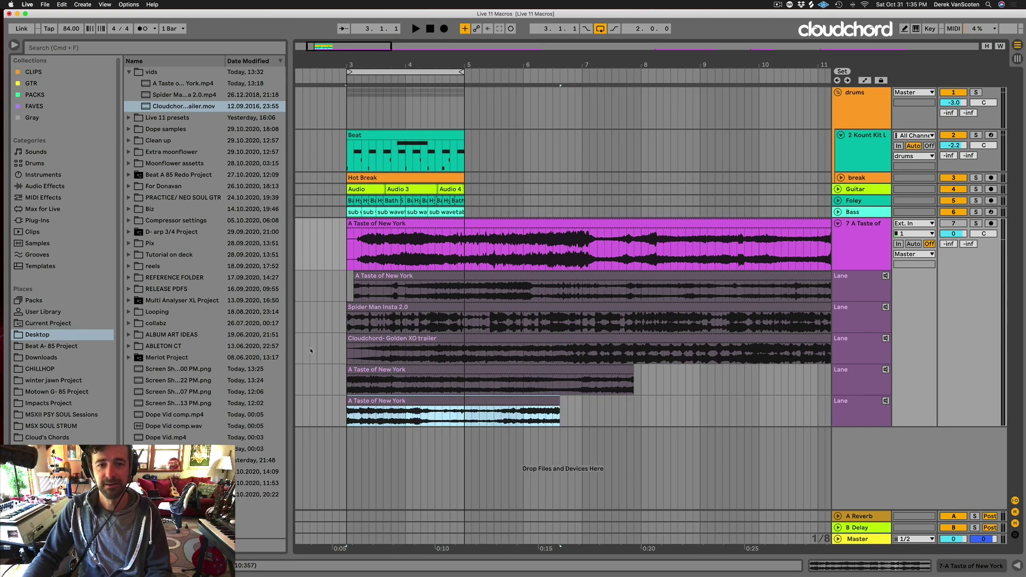
Split out the main-lane A Taste of New York section from 3.3.3 to 4.1.1 and move it to 3.1.1
{"action": "scroll", "coordinate": [316, 348], "scroll_direction": "left", "scroll_amount": 3}
{"action": "scroll", "coordinate": [432, 258], "scroll_direction": "up", "scroll_amount": 4}
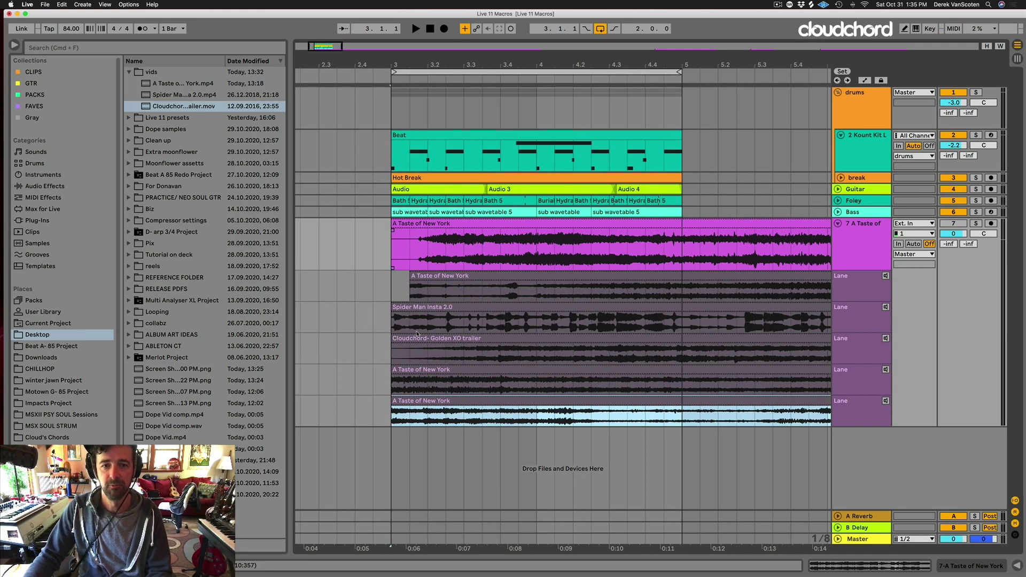
{"action": "left_click_drag", "start_coordinate": [482, 252], "coordinate": [530, 255]}
{"action": "key", "text": "cmd+e"}
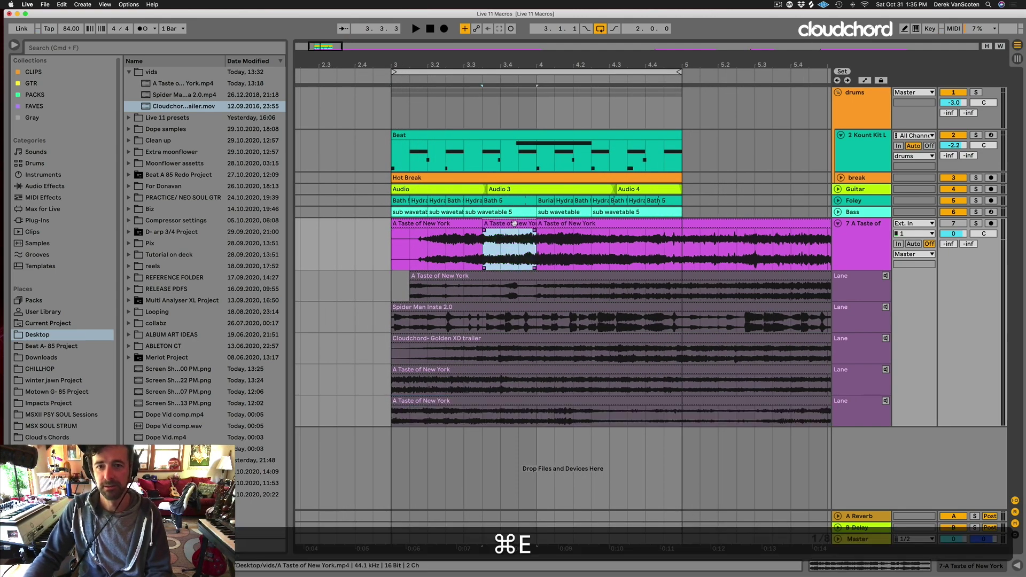
Comp 4.1.1–4.2.1 from the Golden XO trailer take, 4.3.3–4.4.1 from the Spider Man take, and 3.4.1–4.1.1 from the first take lane
{"action": "left_click_drag", "start_coordinate": [537, 357], "coordinate": [572, 358]}
{"action": "key", "text": "super+Return"}
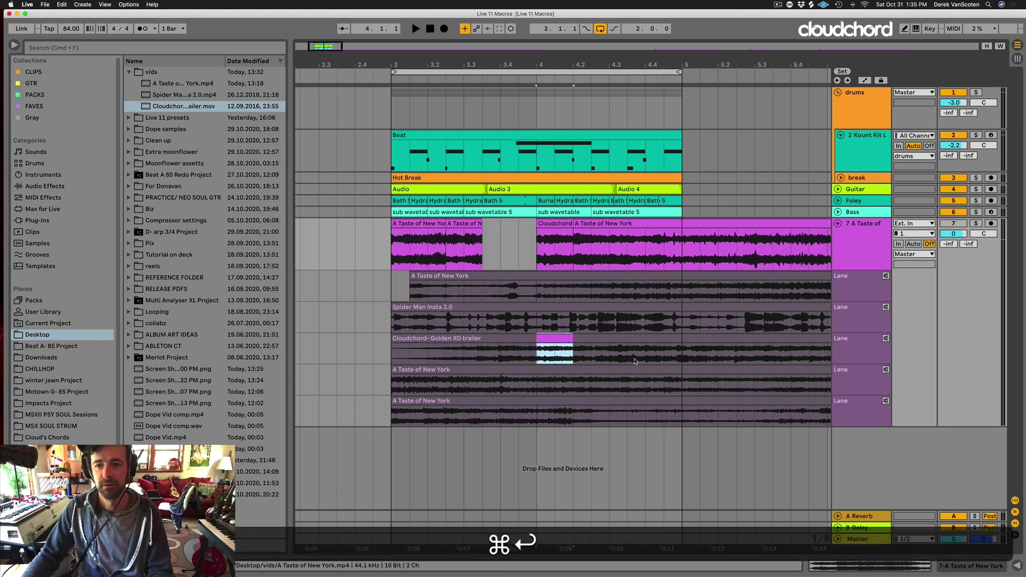
{"action": "left_click_drag", "start_coordinate": [627, 320], "coordinate": [645, 321]}
{"action": "key", "text": "super+Return"}
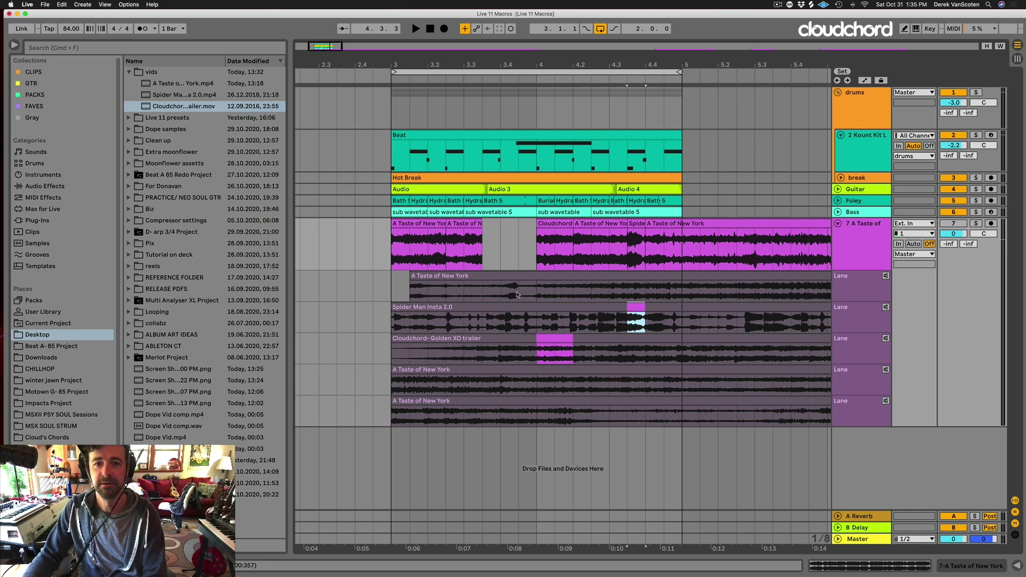
{"action": "left_click_drag", "start_coordinate": [537, 293], "coordinate": [500, 293]}
{"action": "key", "text": "super+Return"}
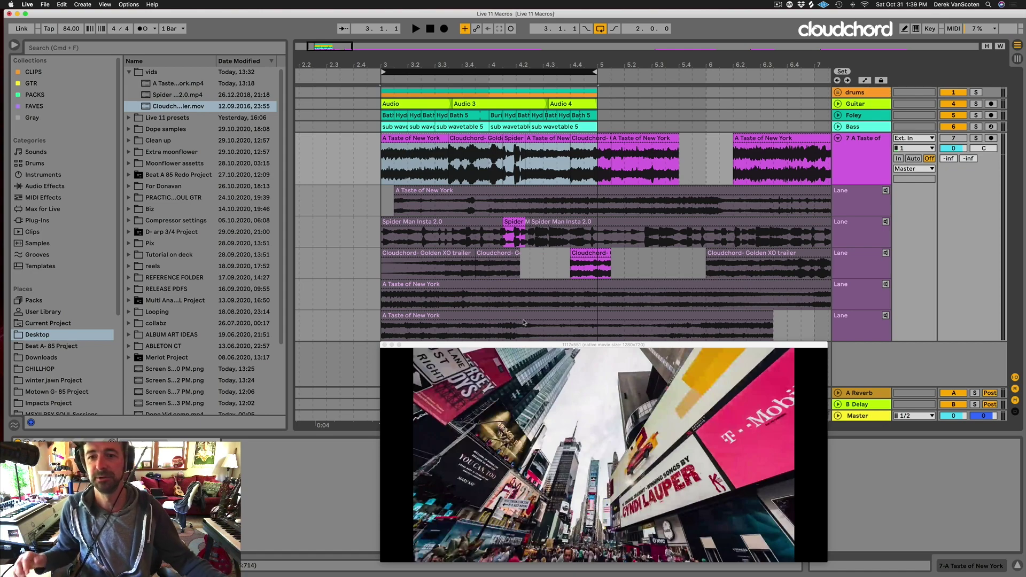
Play the comped video loop from 3.1.1 to check the picture edits
{"action": "key", "text": "space"}
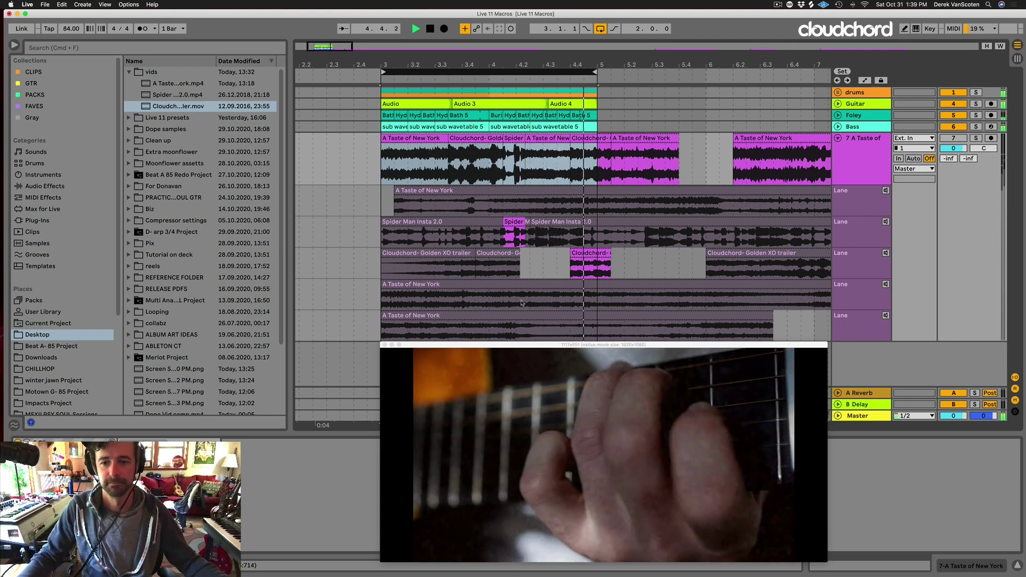
Export the two-bar comp from 3.1.1 to 5.1.1 as WAV audio and MPEG-4 video named Live 11 Video Comp!!! on the Desktop
{"action": "left_click_drag", "start_coordinate": [596, 167], "coordinate": [383, 168]}
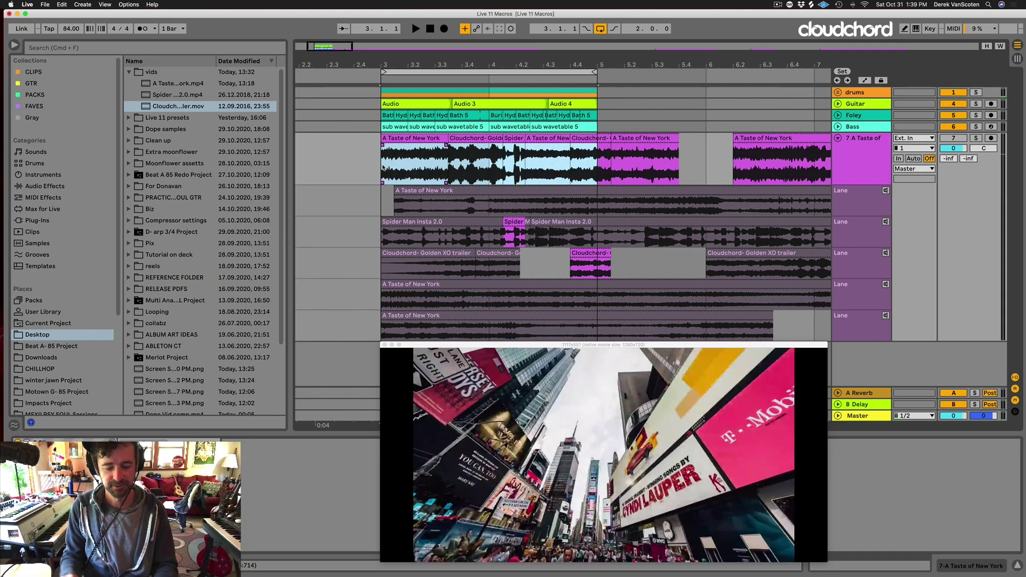
{"action": "key", "text": "super+shift+r"}
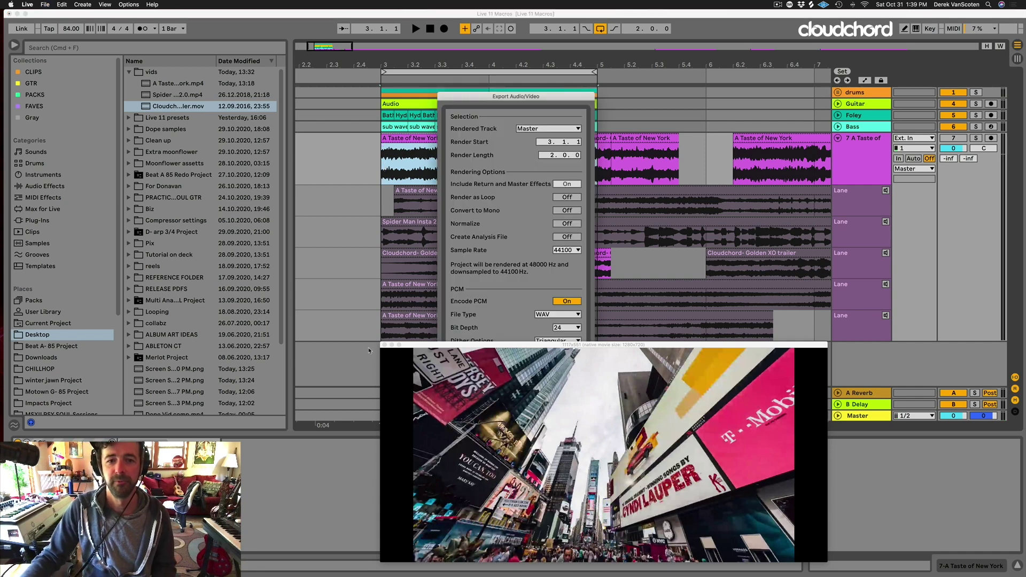
{"action": "left_click", "coordinate": [383, 345]}
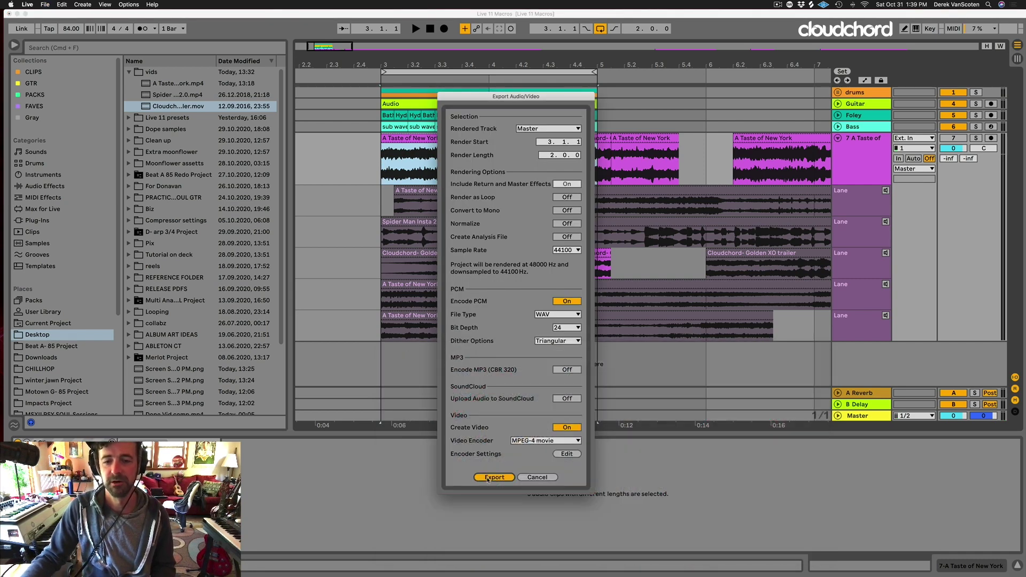
{"action": "left_click", "coordinate": [493, 477]}
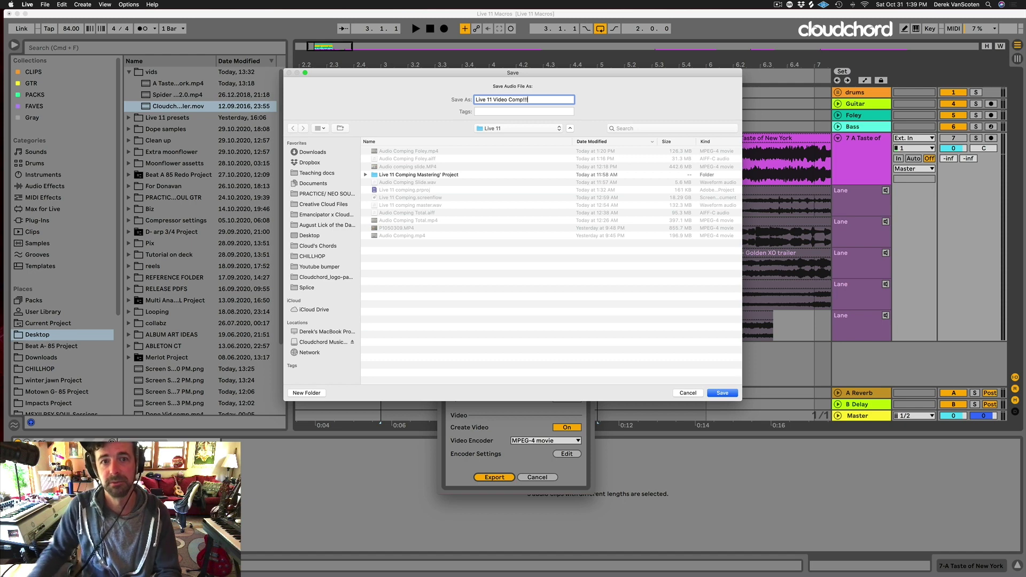
{"action": "left_click", "coordinate": [311, 234]}
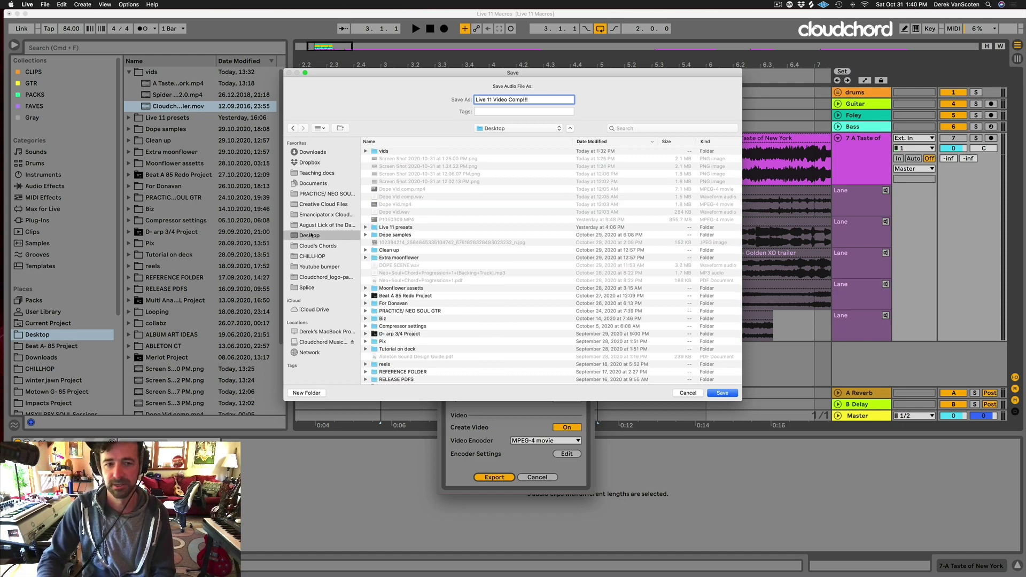
{"action": "key", "text": "Return"}
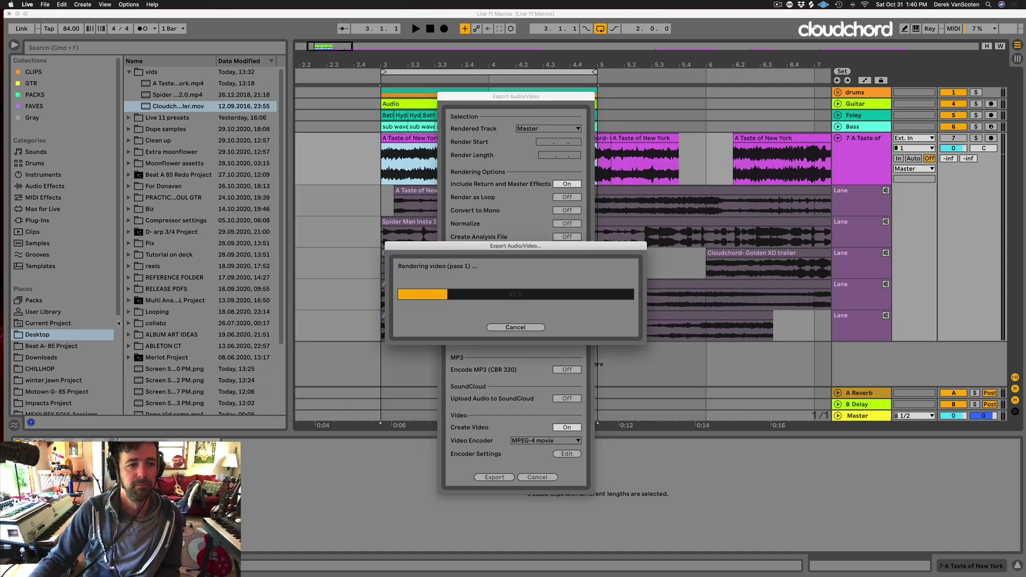
Import the exported Live 11 Video Comp!!! mp4 from the Desktop onto a new track at 3.1.1 and solo that track
{"action": "left_click", "coordinate": [128, 72]}
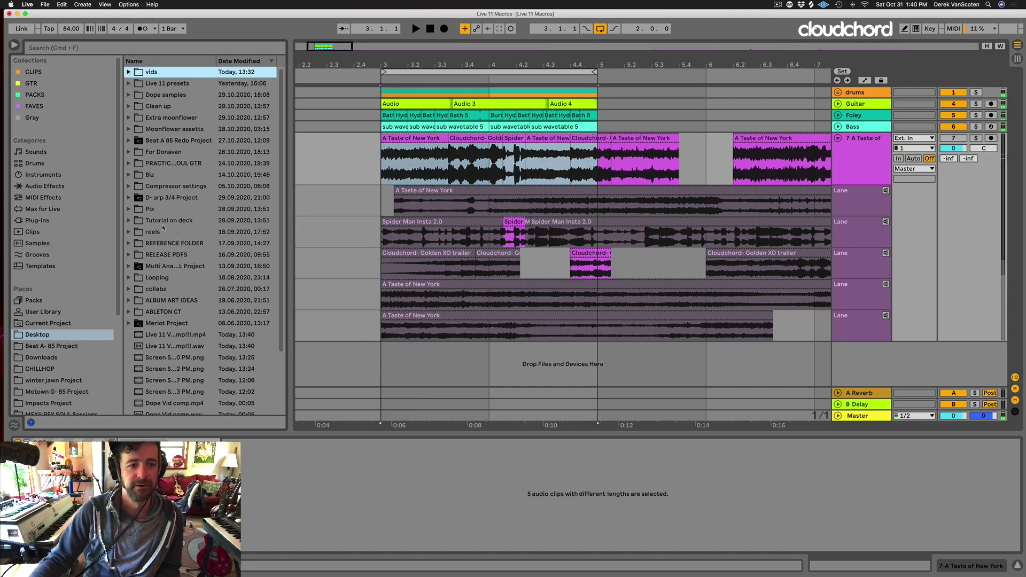
{"action": "scroll", "coordinate": [170, 285], "scroll_direction": "down", "scroll_amount": 3}
{"action": "left_click_drag", "start_coordinate": [159, 264], "coordinate": [382, 360]}
{"action": "left_click", "coordinate": [976, 340]}
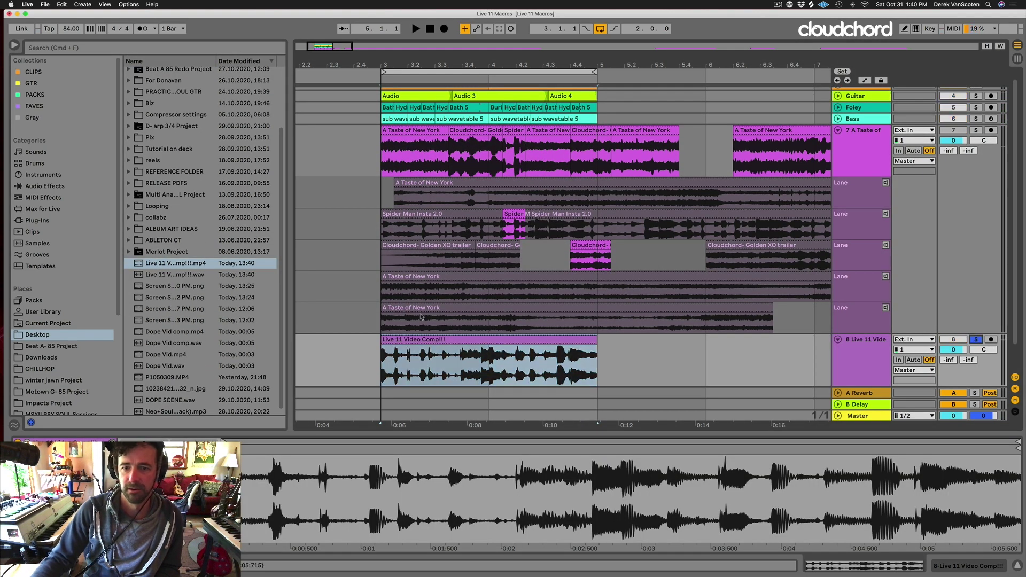
Show the video window for the Live 11 Video Comp!!! clip, play the clip, and move and enlarge the window to review the render
{"action": "left_click", "coordinate": [420, 342]}
{"action": "right_click", "coordinate": [420, 341]}
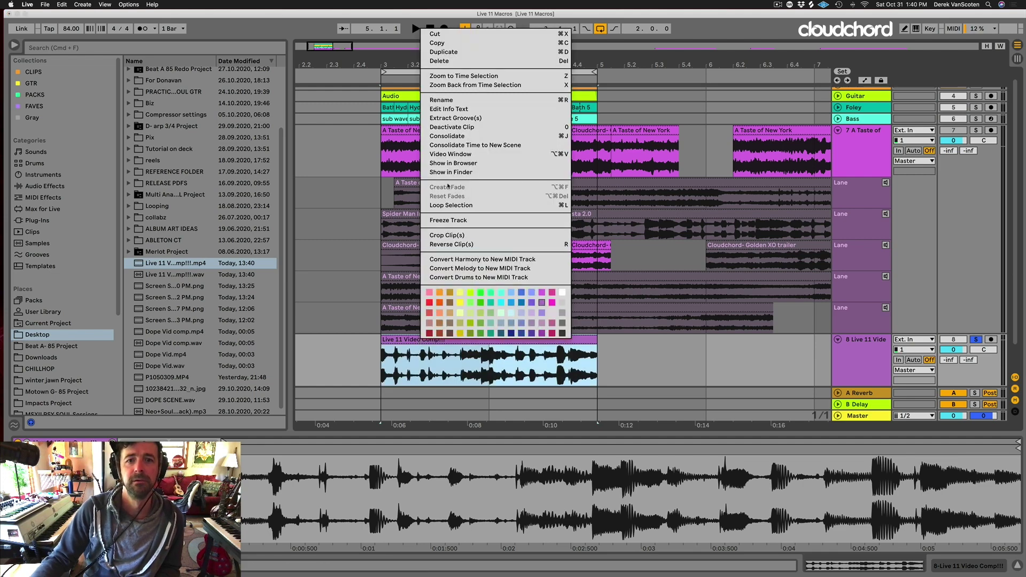
{"action": "left_click", "coordinate": [451, 155]}
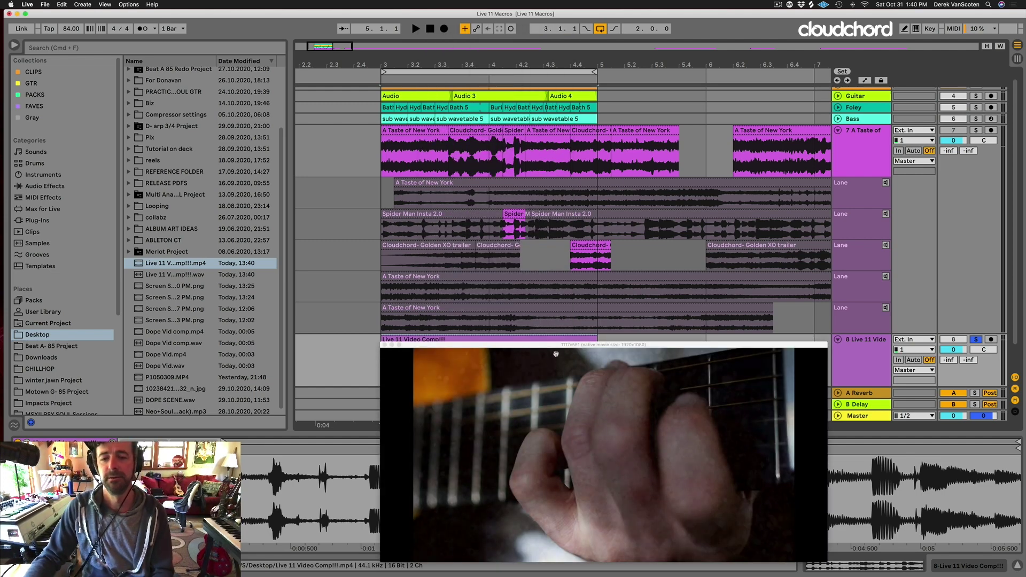
{"action": "key", "text": "space"}
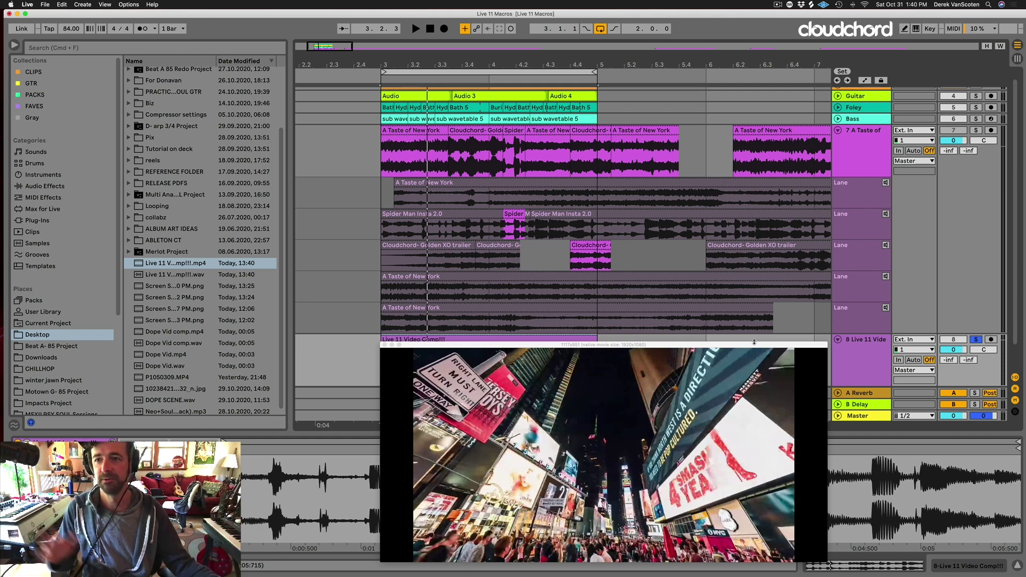
{"action": "key", "text": "space"}
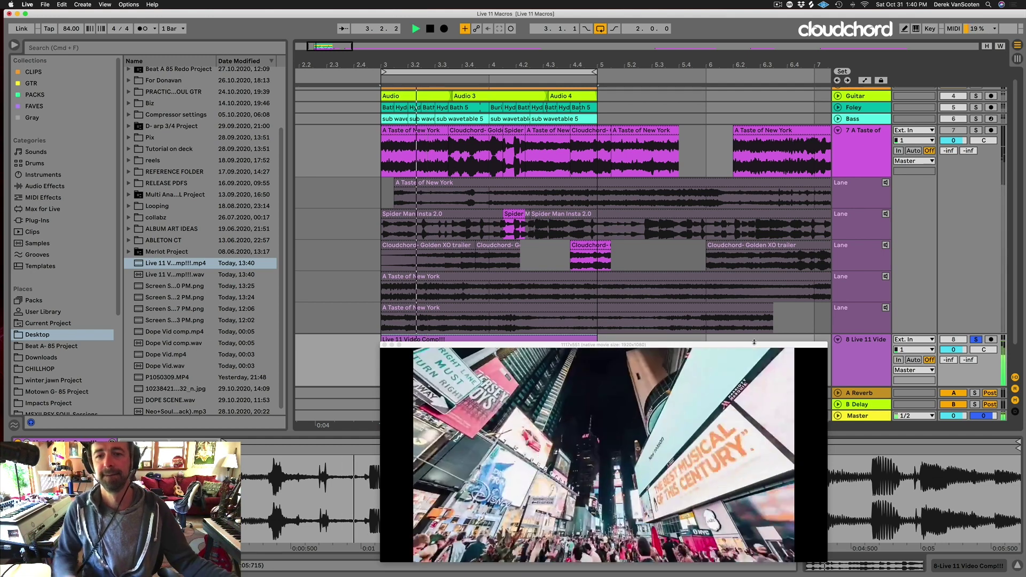
{"action": "left_click_drag", "start_coordinate": [721, 346], "coordinate": [642, 100]}
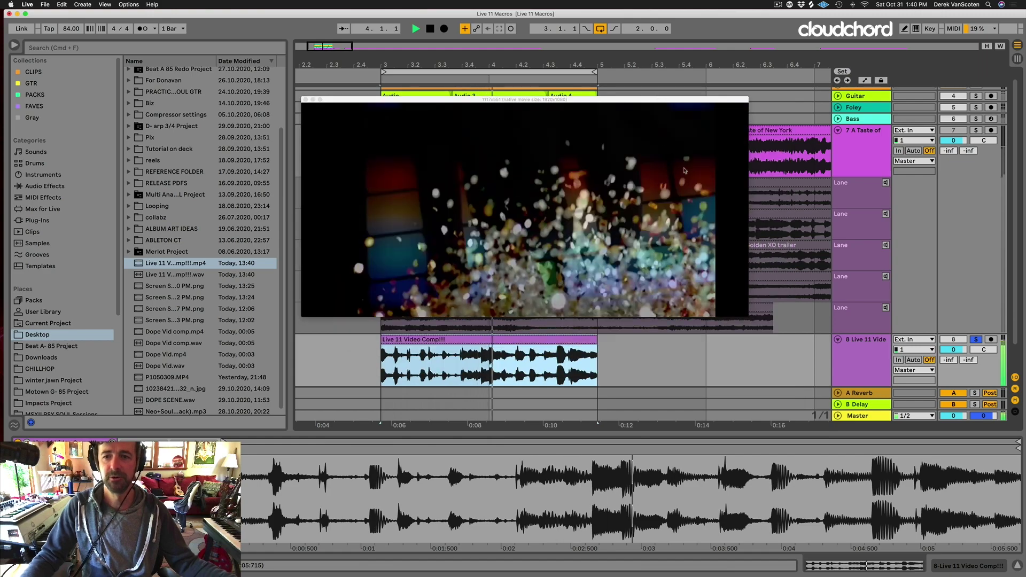
{"action": "left_click_drag", "start_coordinate": [750, 315], "coordinate": [806, 380]}
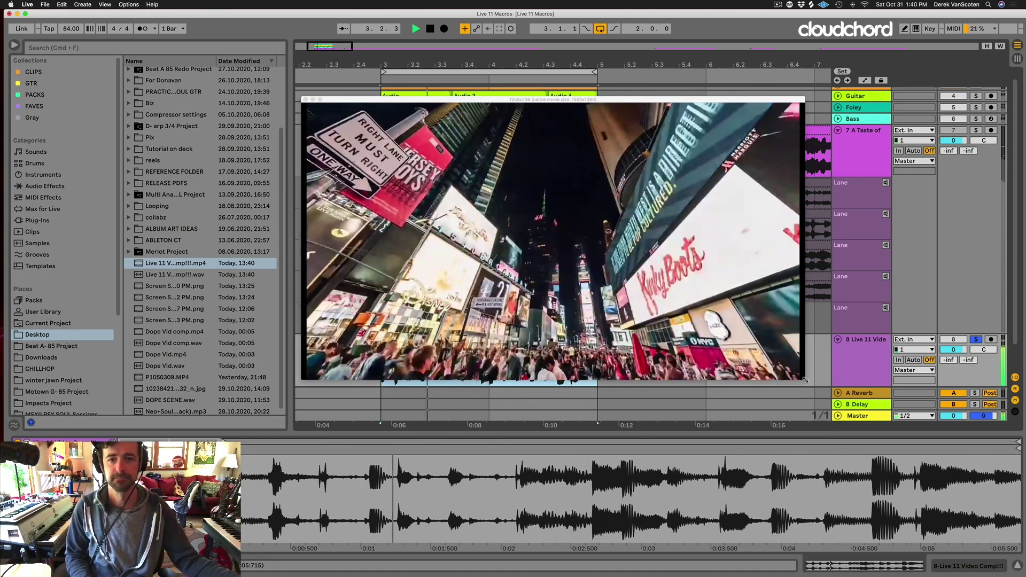